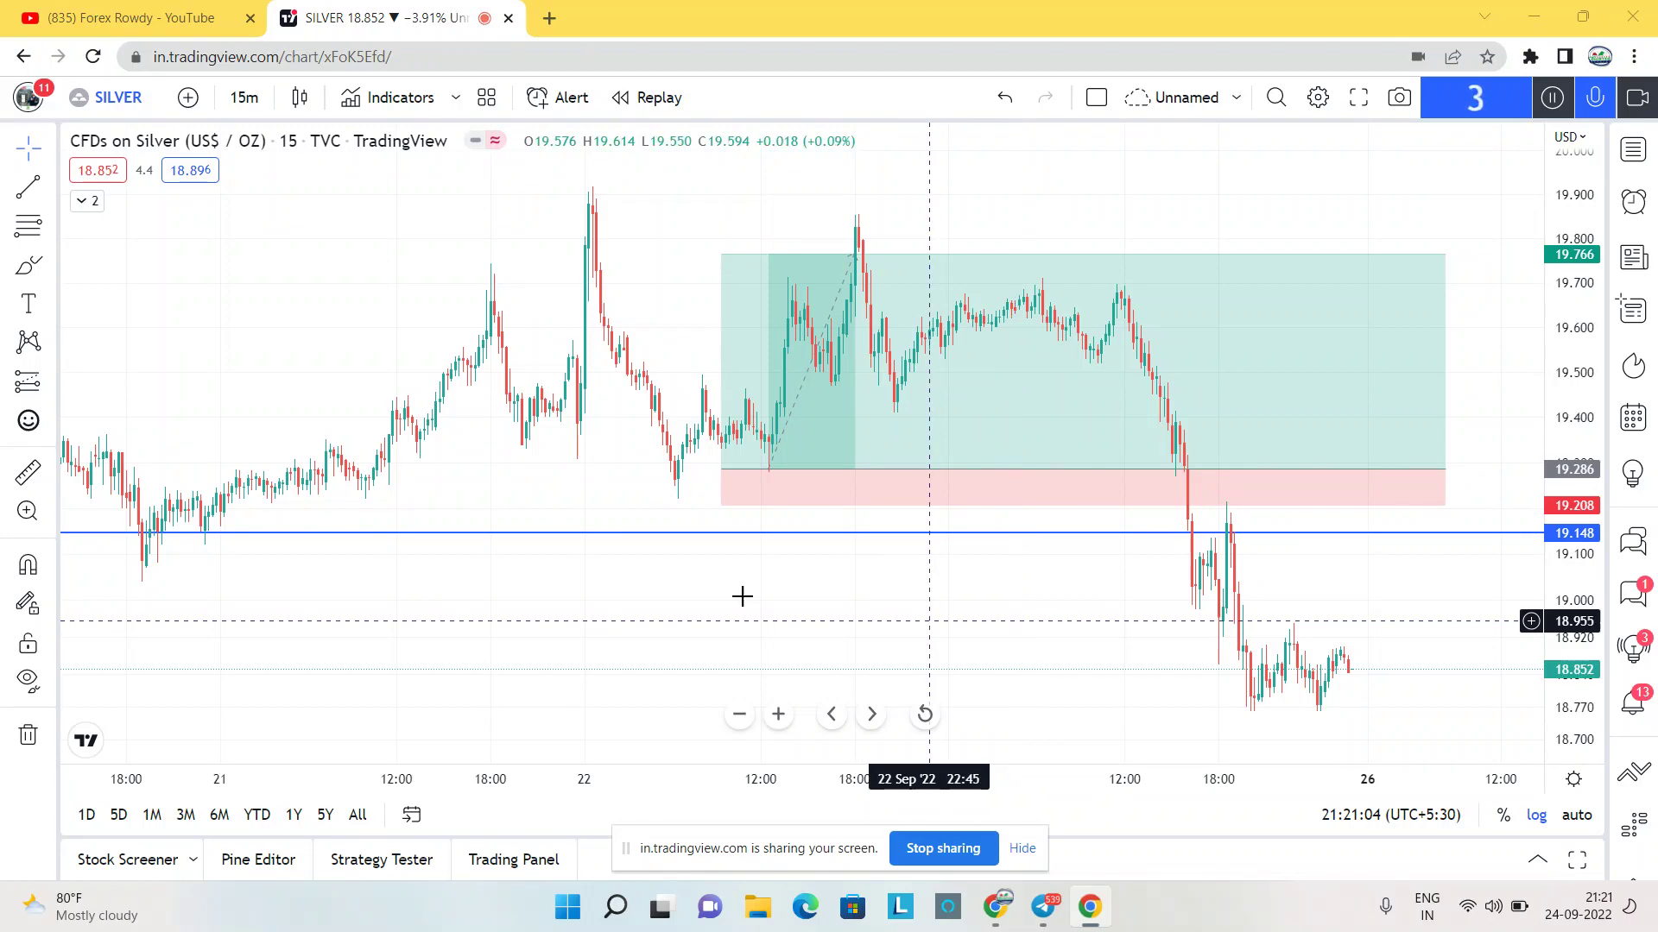
Step: Switch to Telegram and open the "SILVER NEXT POSSIBLE MOVE" chart image posted in the Traders Trusted Academy channel
click(1049, 908)
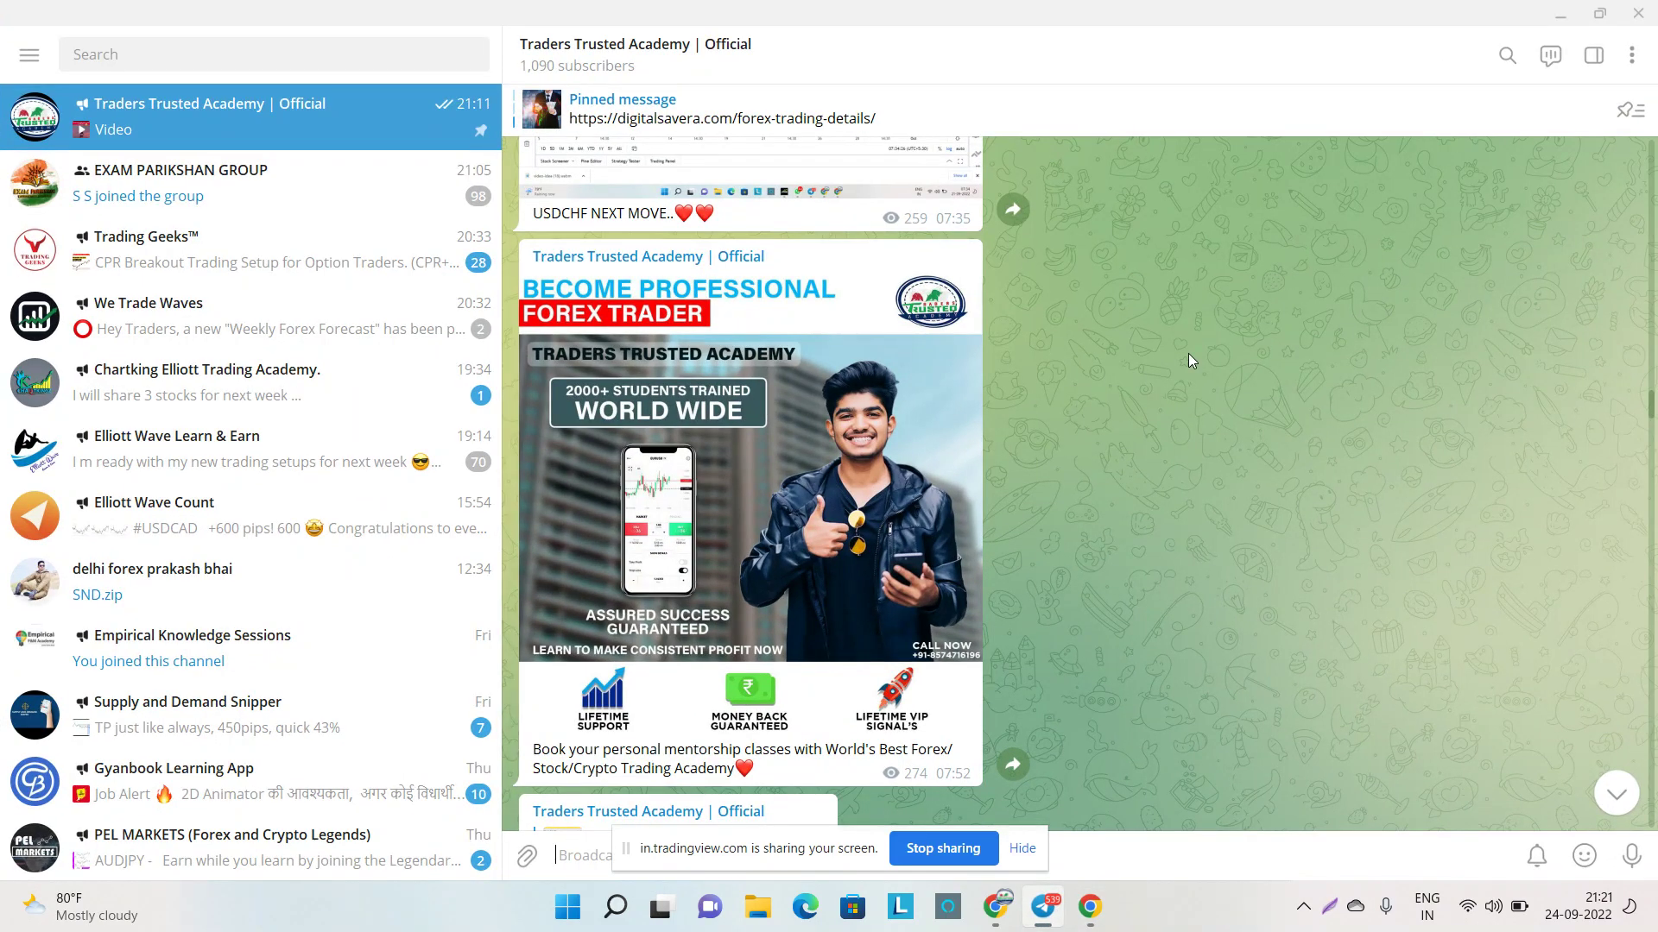
scroll(1188, 355, down, 2)
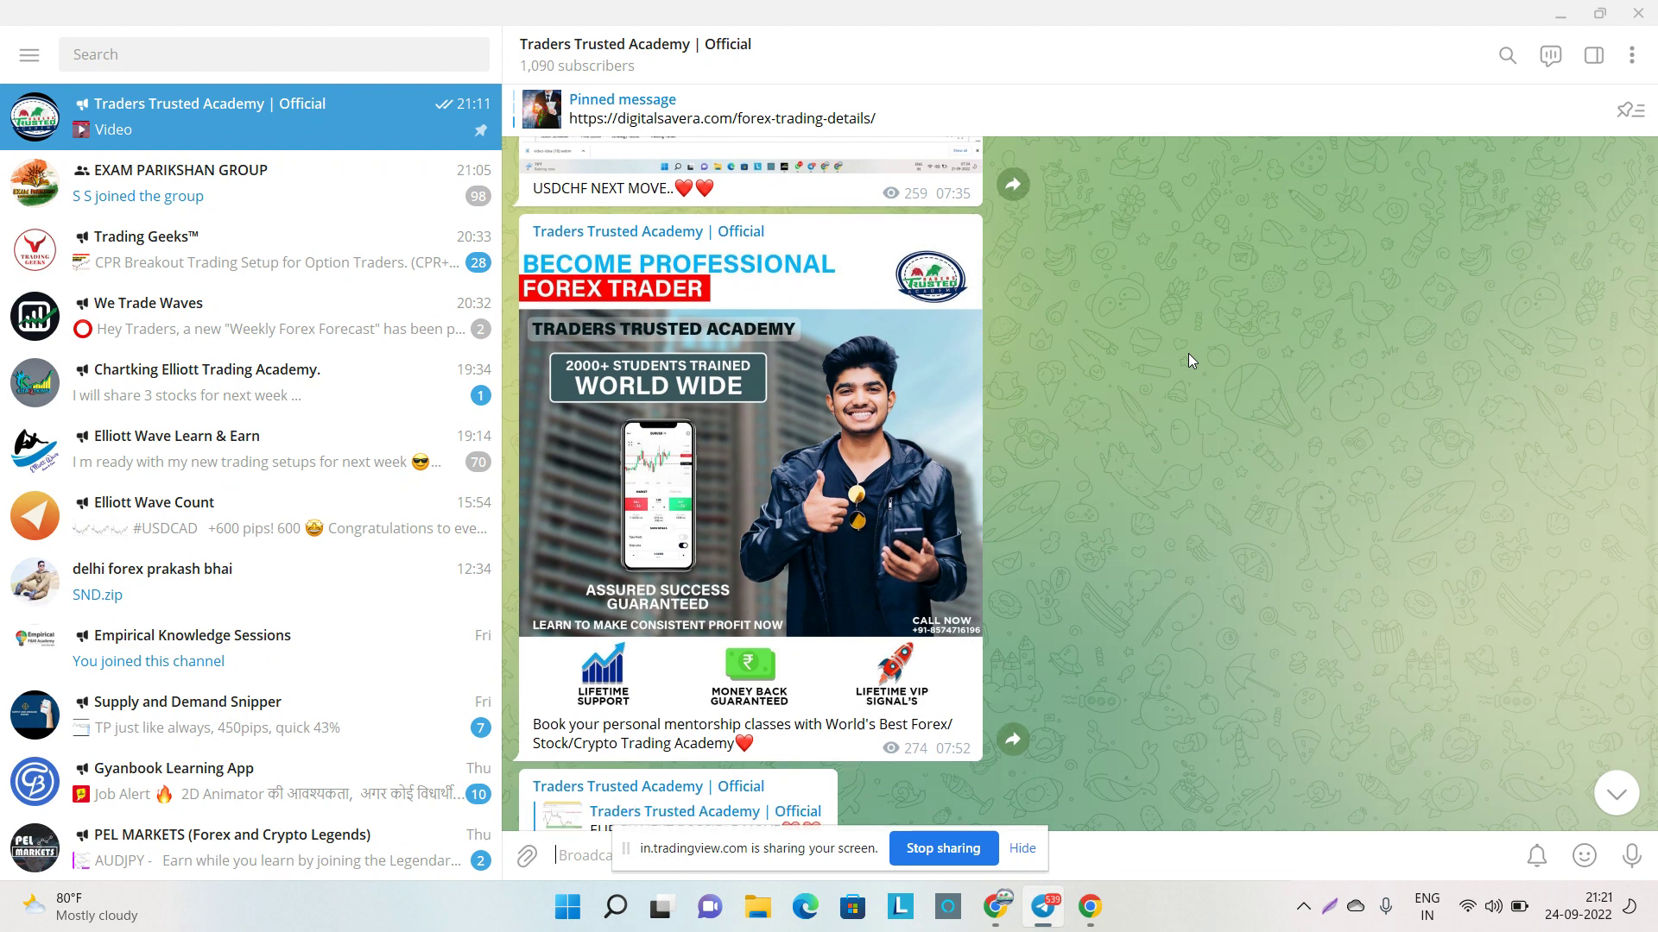
scroll(1189, 360, down, 3)
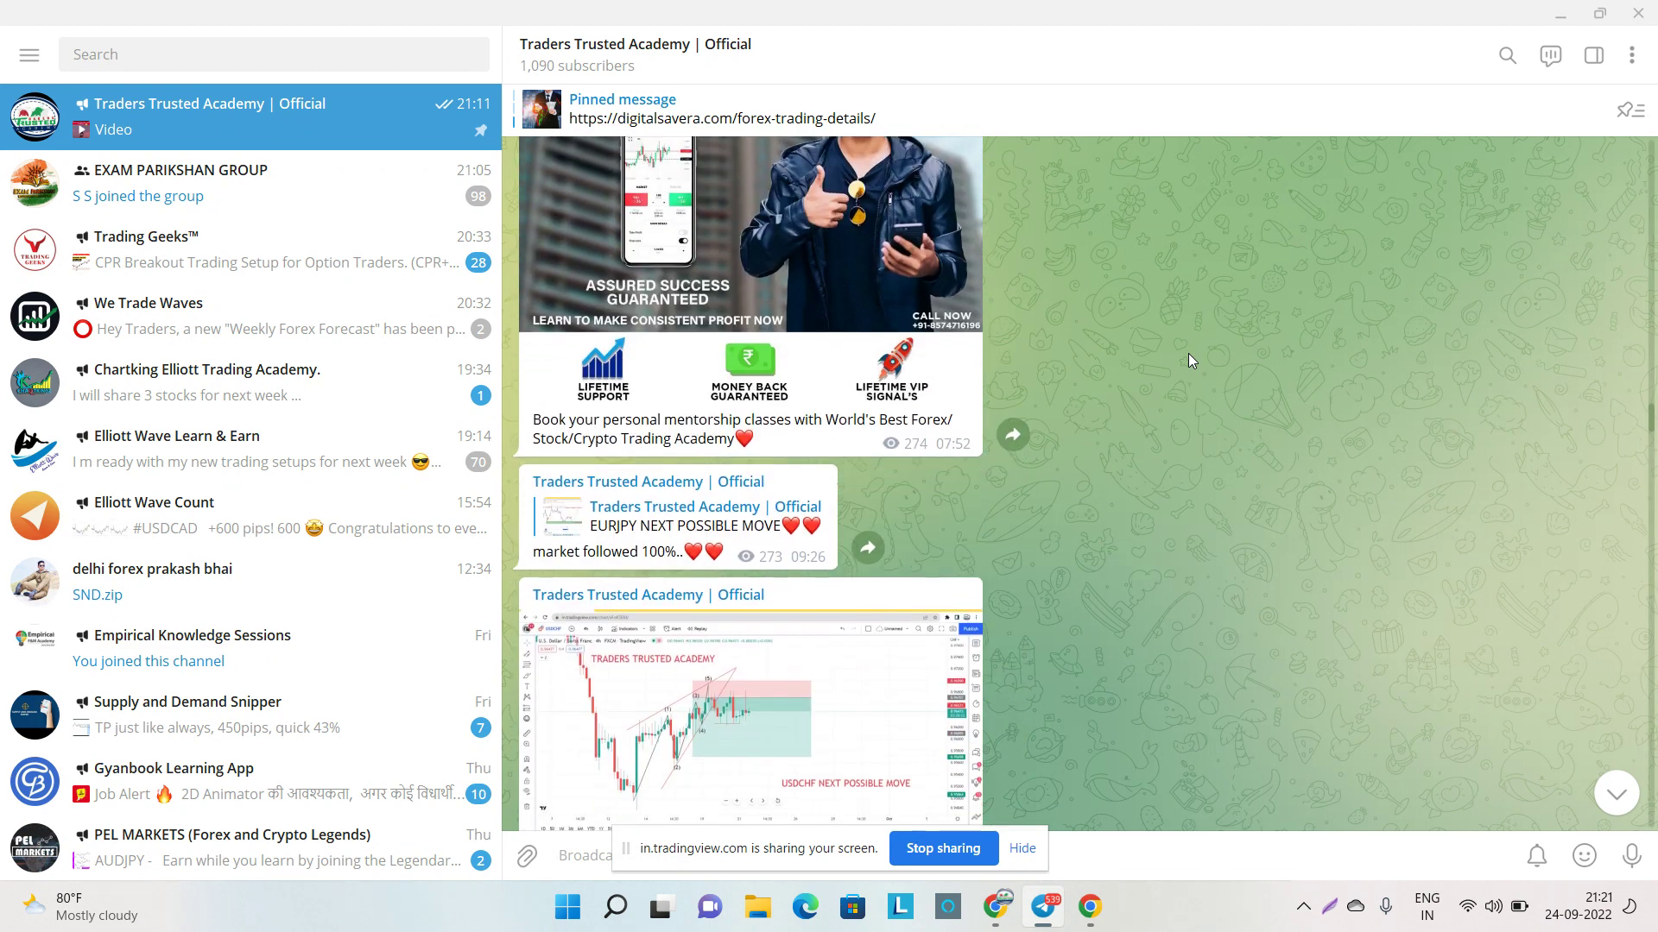
scroll(1189, 360, down, 4)
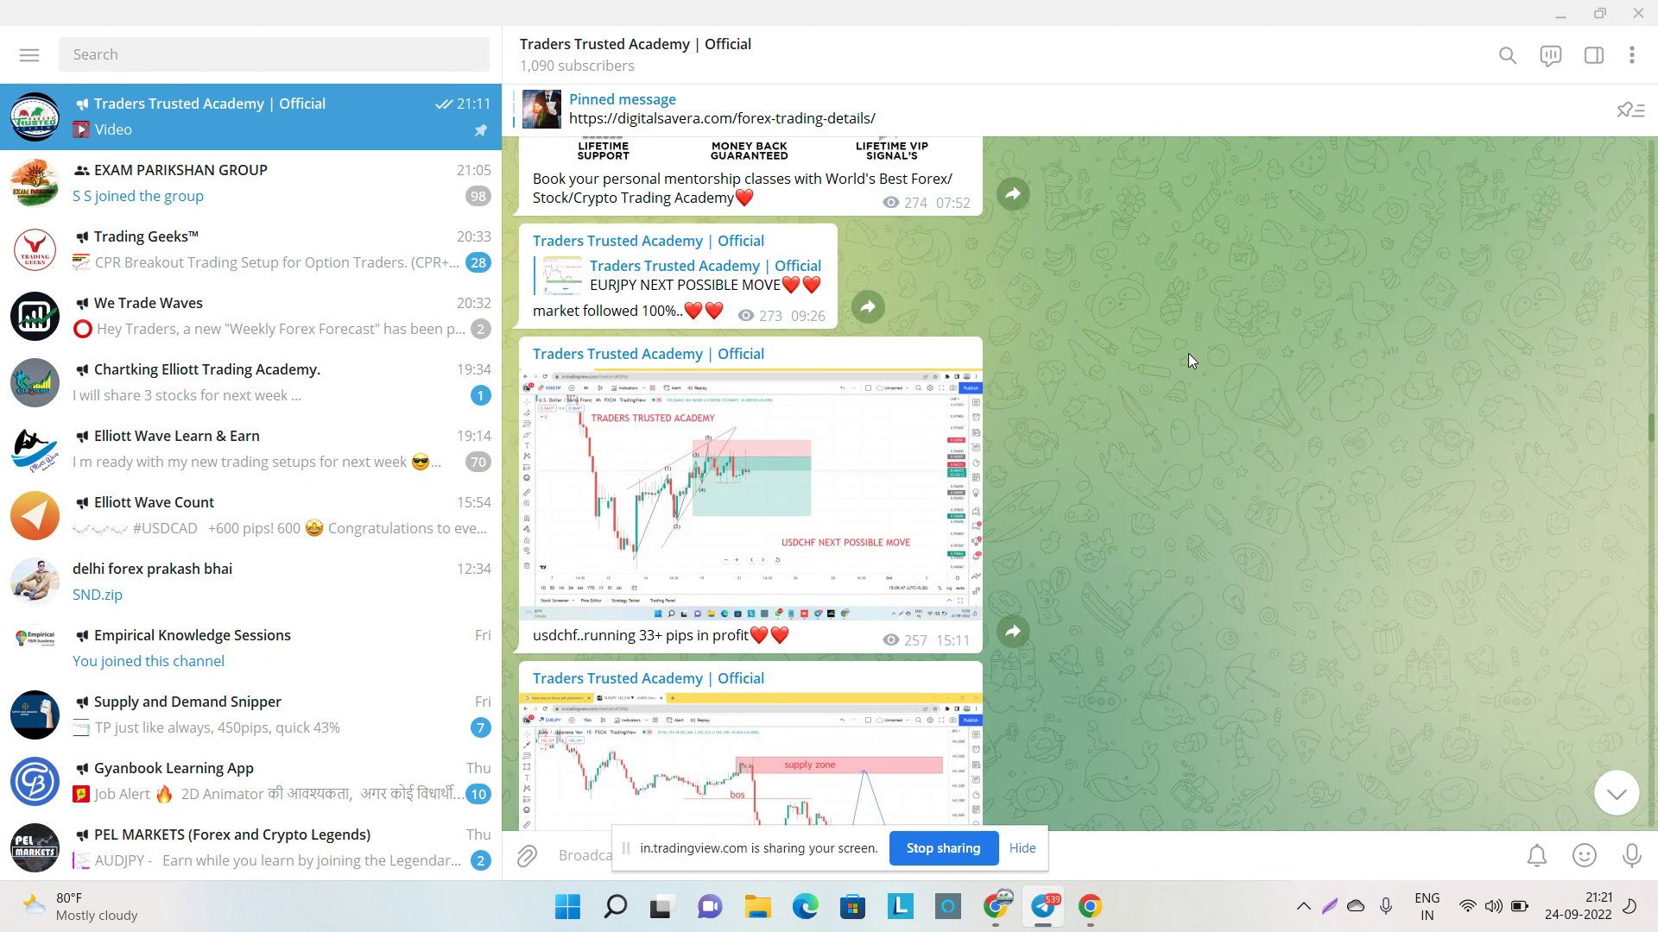
scroll(1189, 360, down, 8)
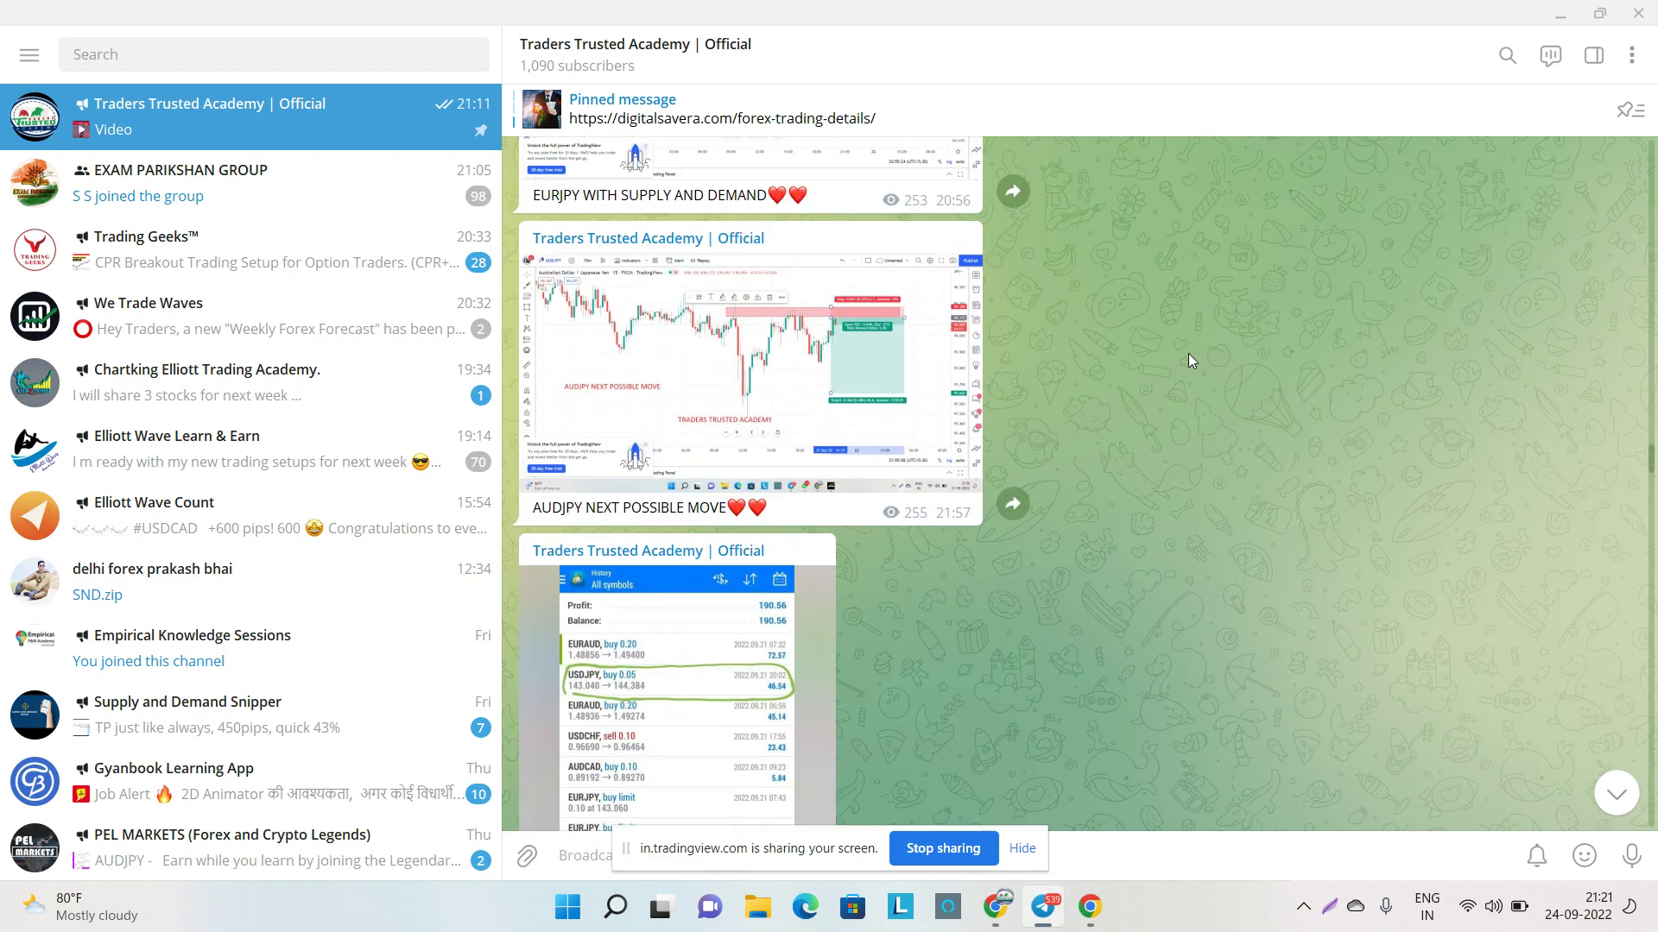
scroll(1188, 360, down, 4)
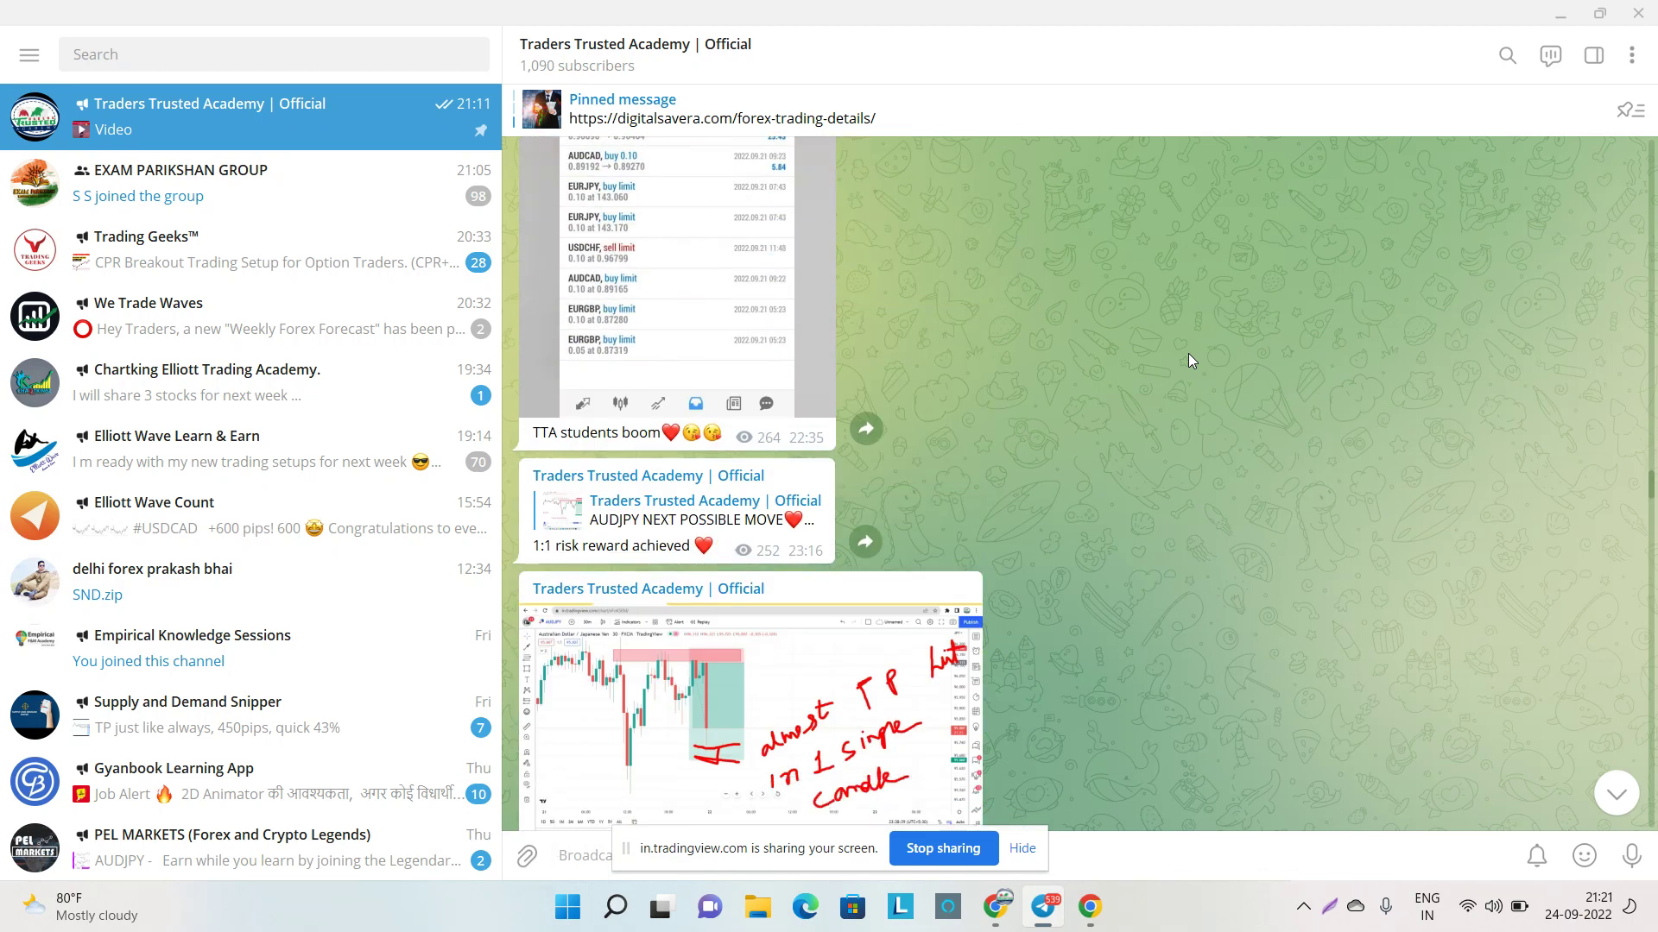
scroll(1188, 360, down, 5)
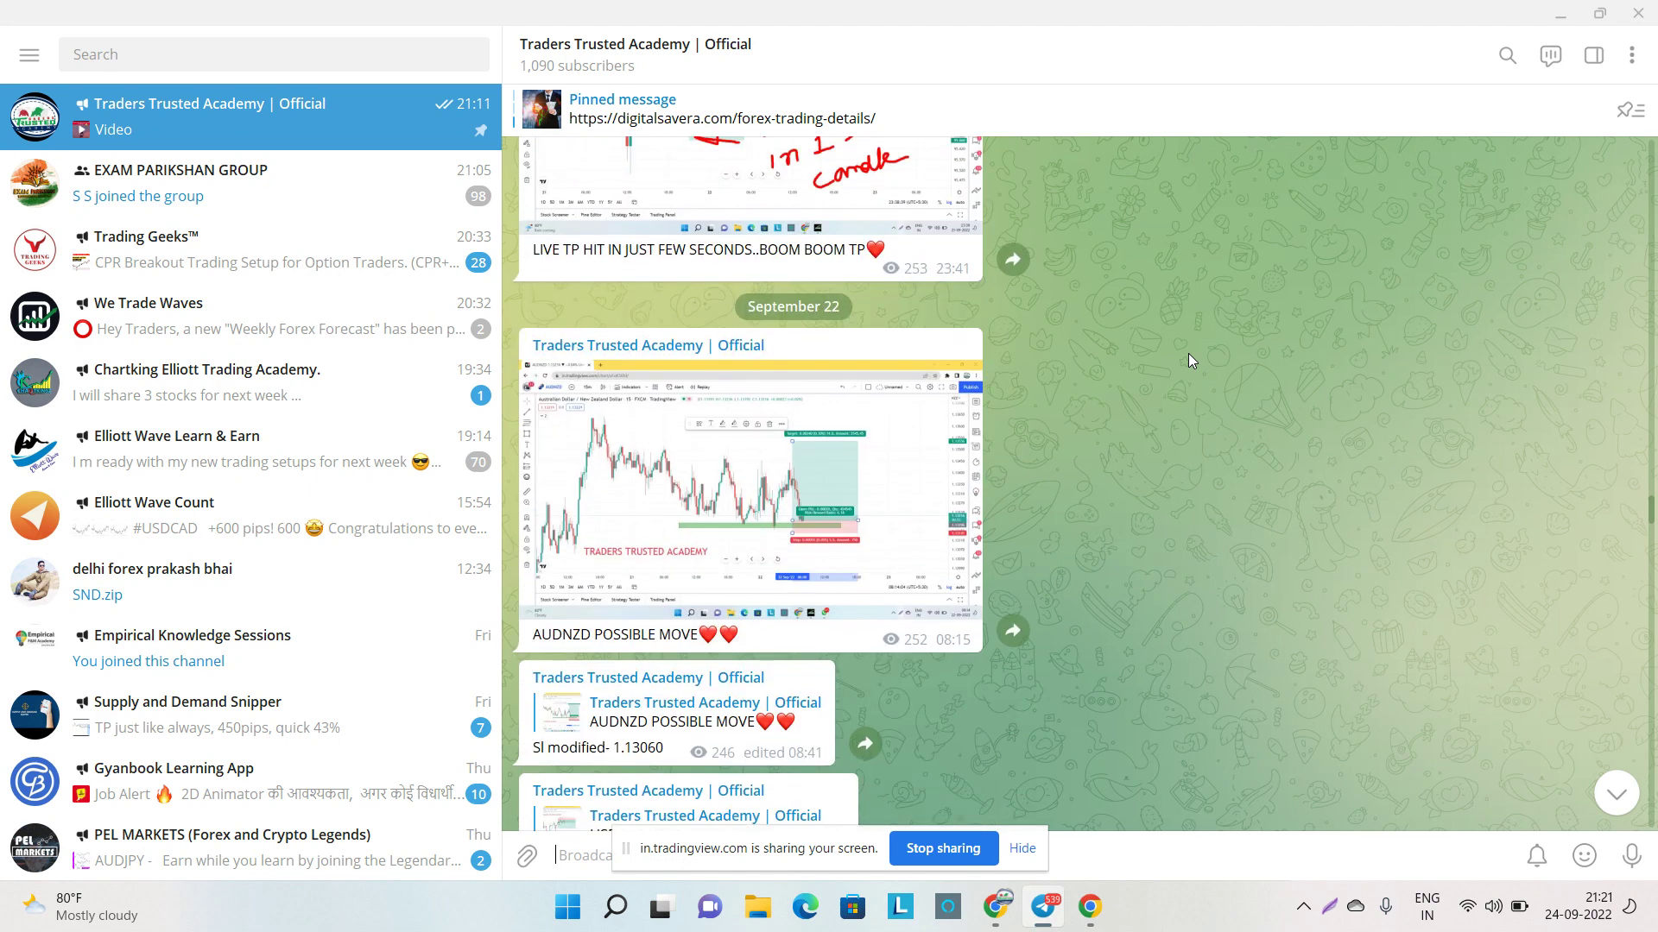
scroll(1189, 358, down, 4)
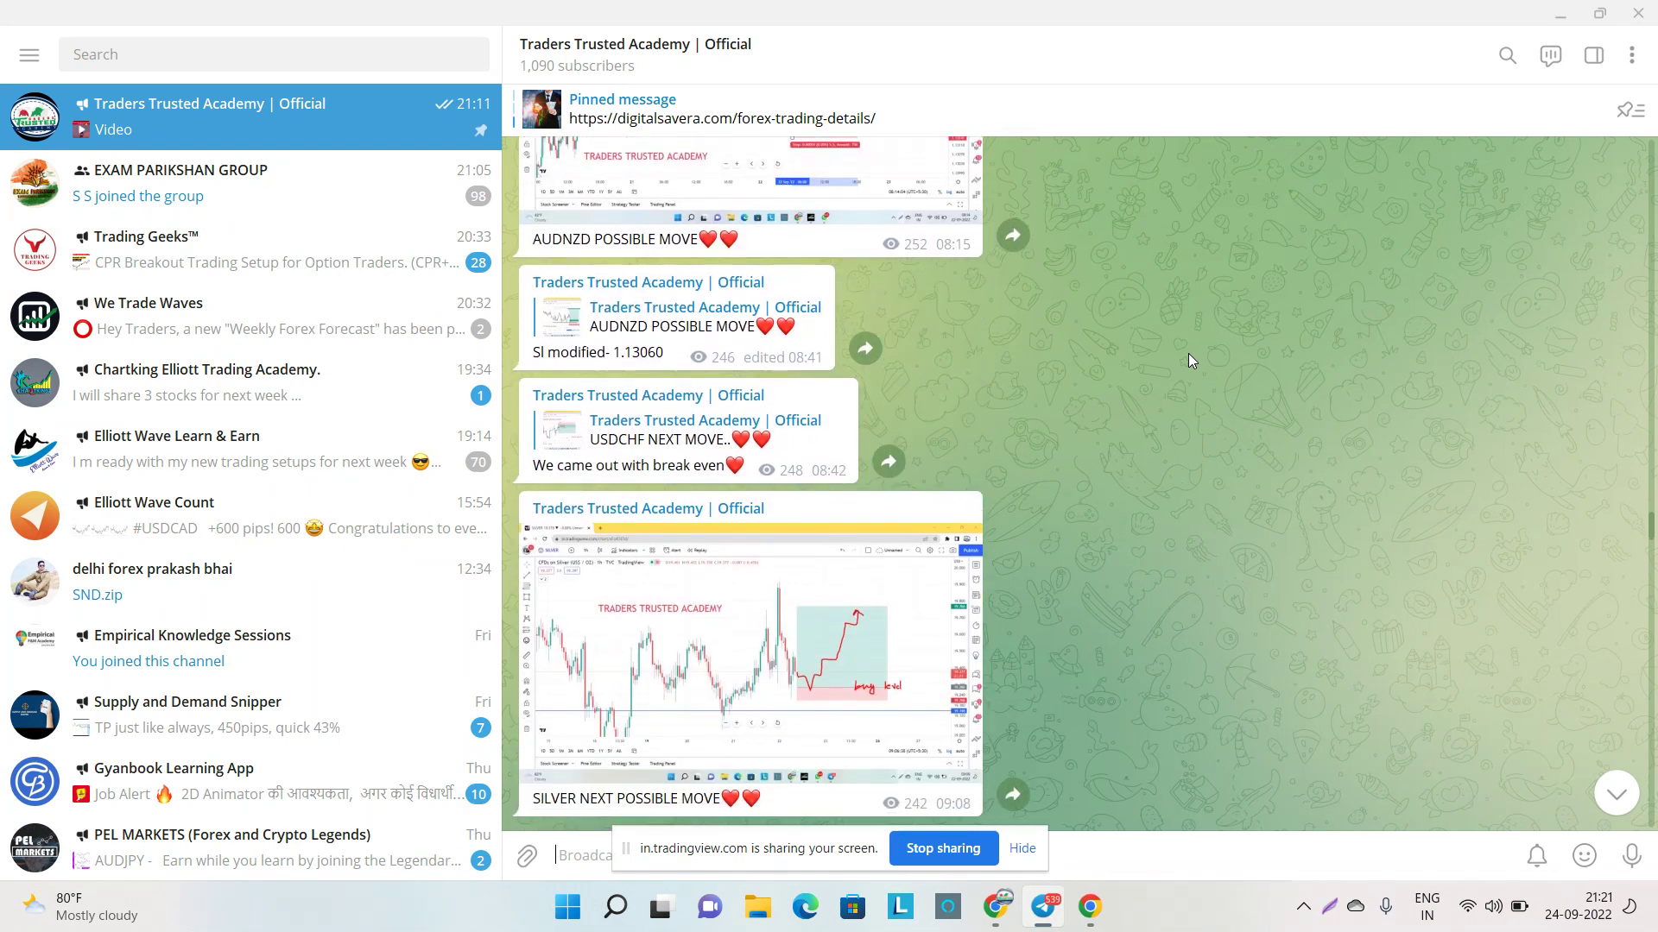
scroll(1188, 354, down, 3)
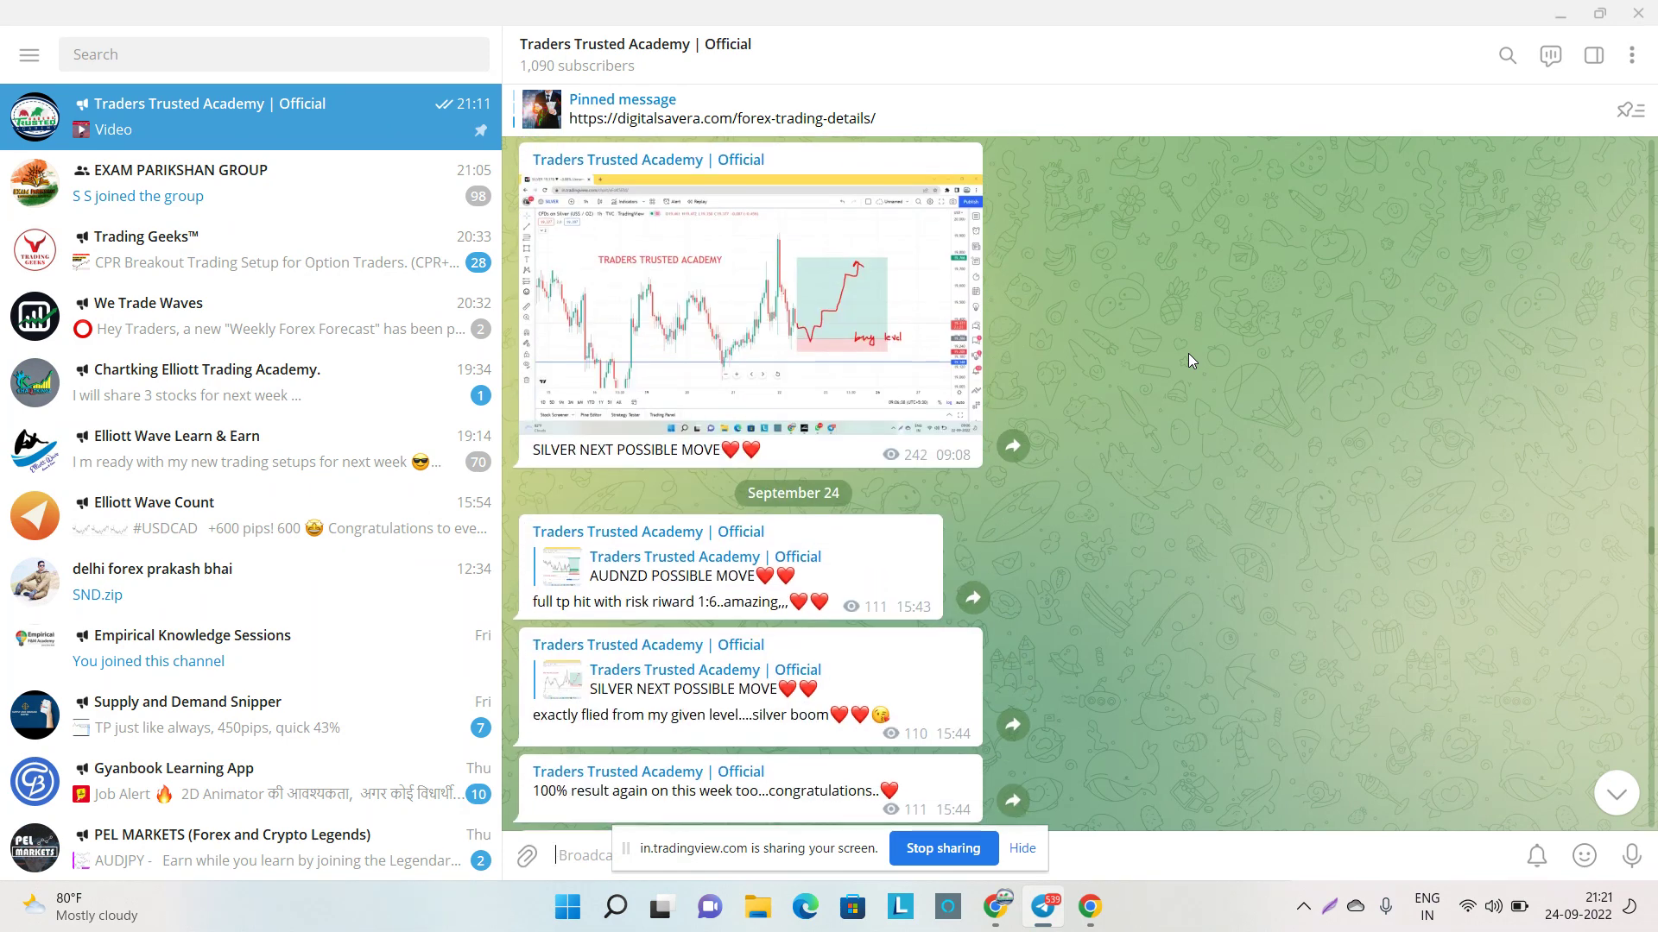
click(871, 333)
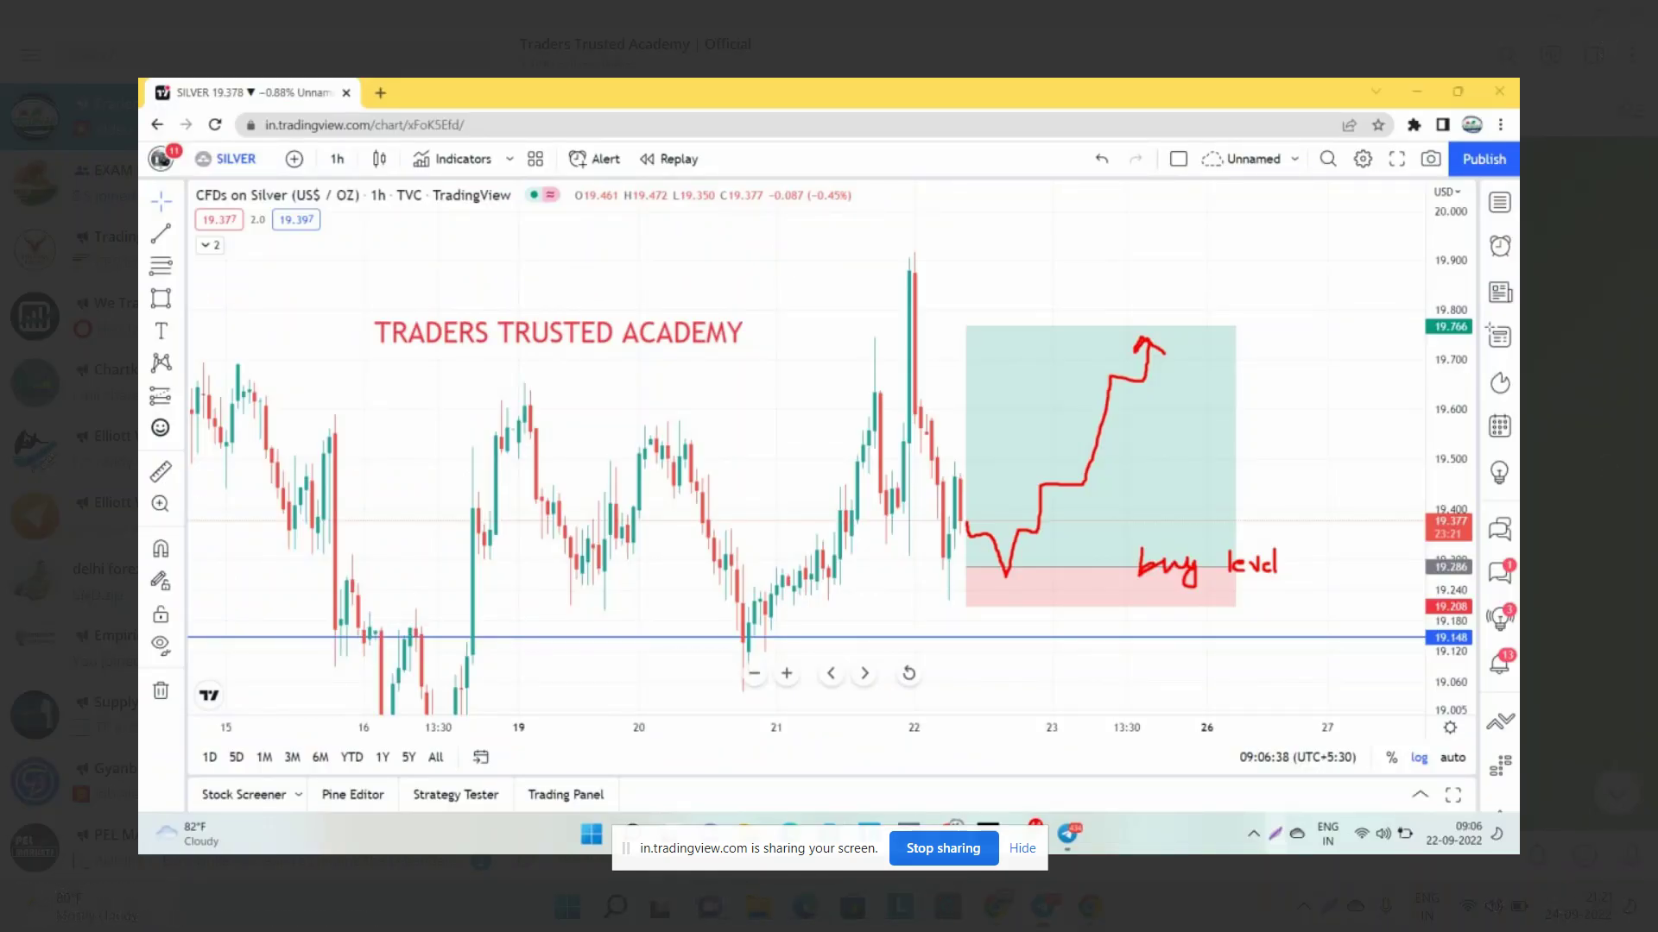
Step: Mark the buy level and the rise to the target in red on a screen capture of the SILVER image, discard it and close the image
key(Print)
drag(96, 66, 1655, 930)
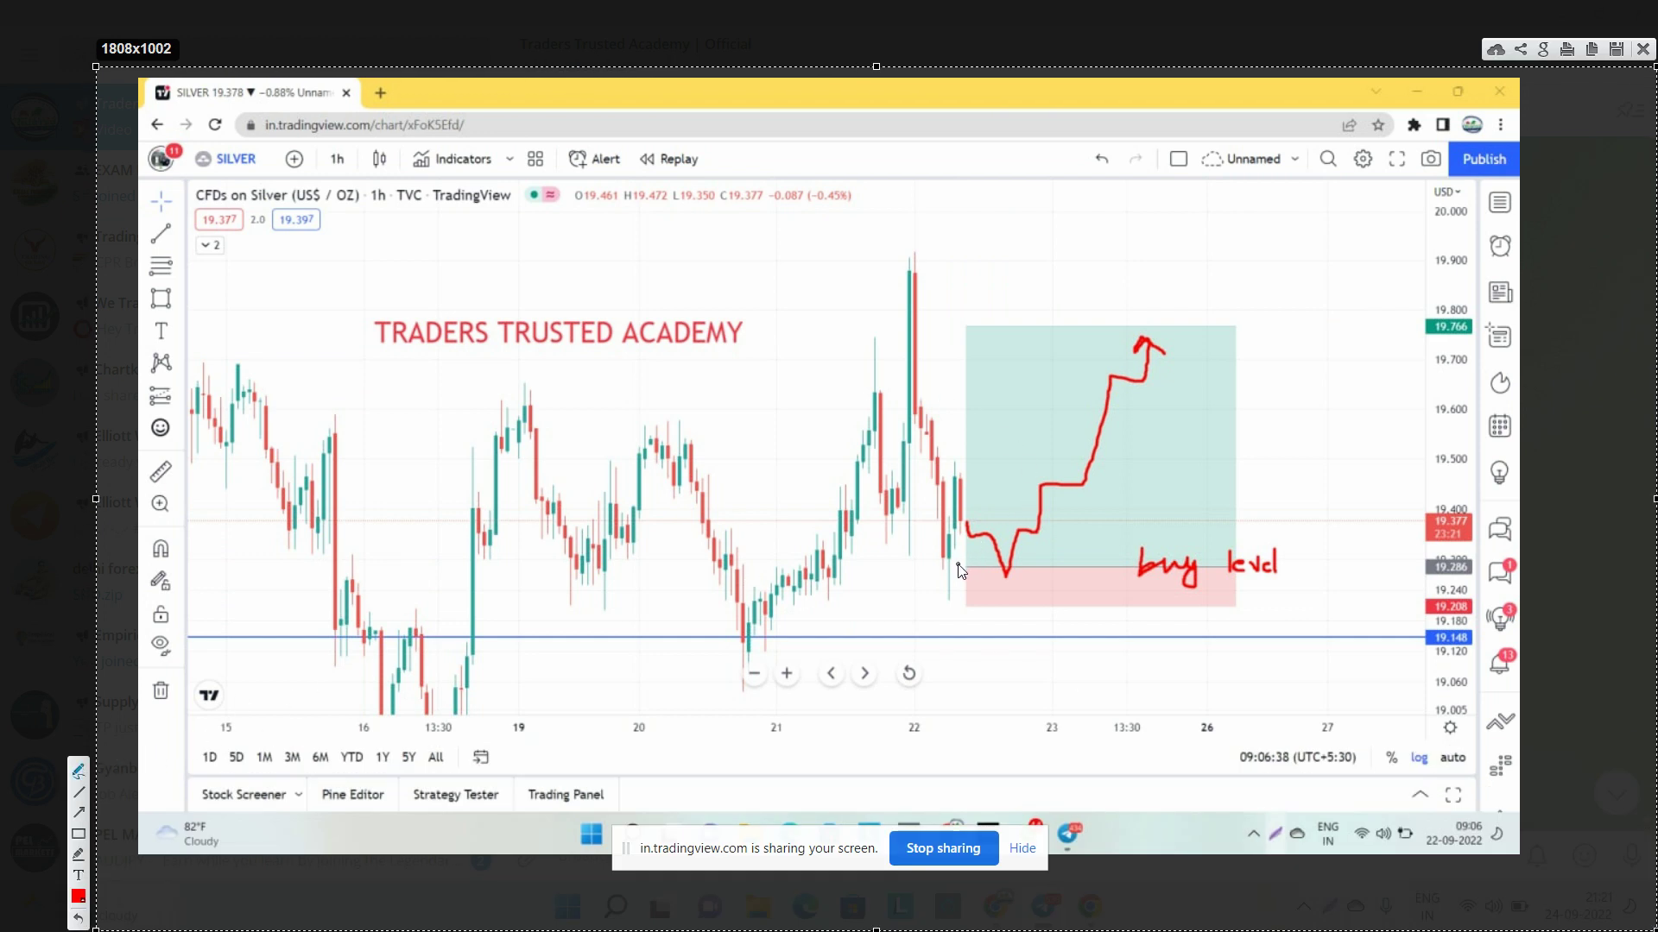
drag(958, 565, 1164, 541)
drag(972, 561, 1112, 562)
mouse_move(961, 525)
mouse_down()
mouse_move(1008, 578)
mouse_move(1029, 570)
mouse_up()
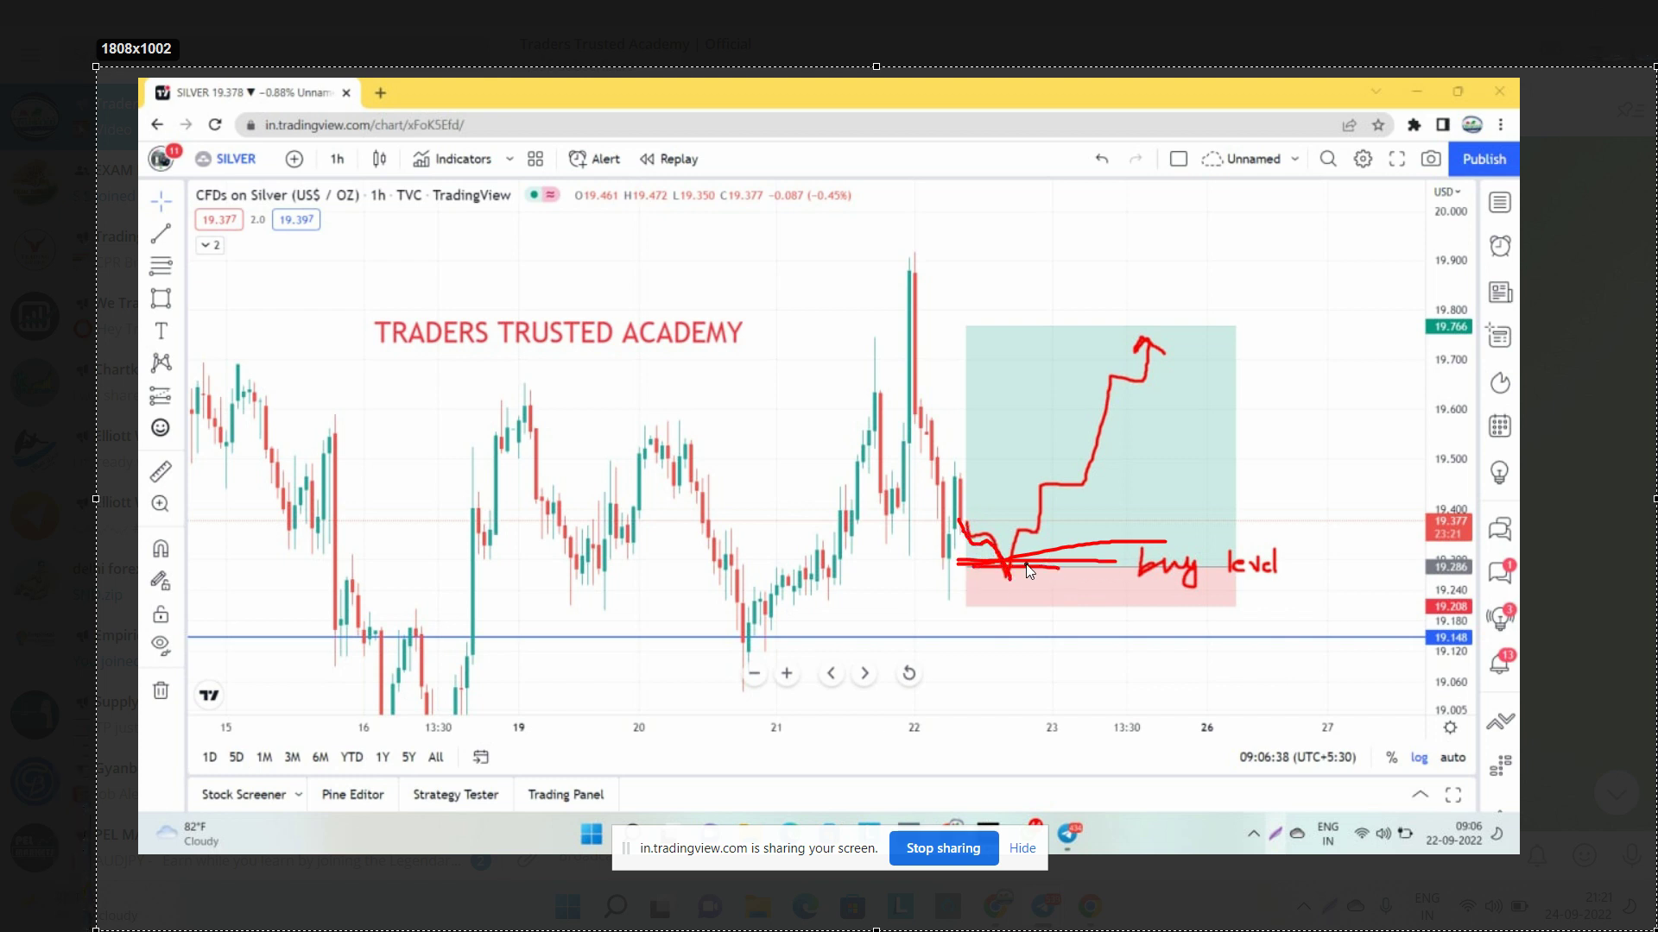
mouse_move(1140, 402)
mouse_down()
mouse_move(1143, 339)
mouse_move(1223, 367)
mouse_up()
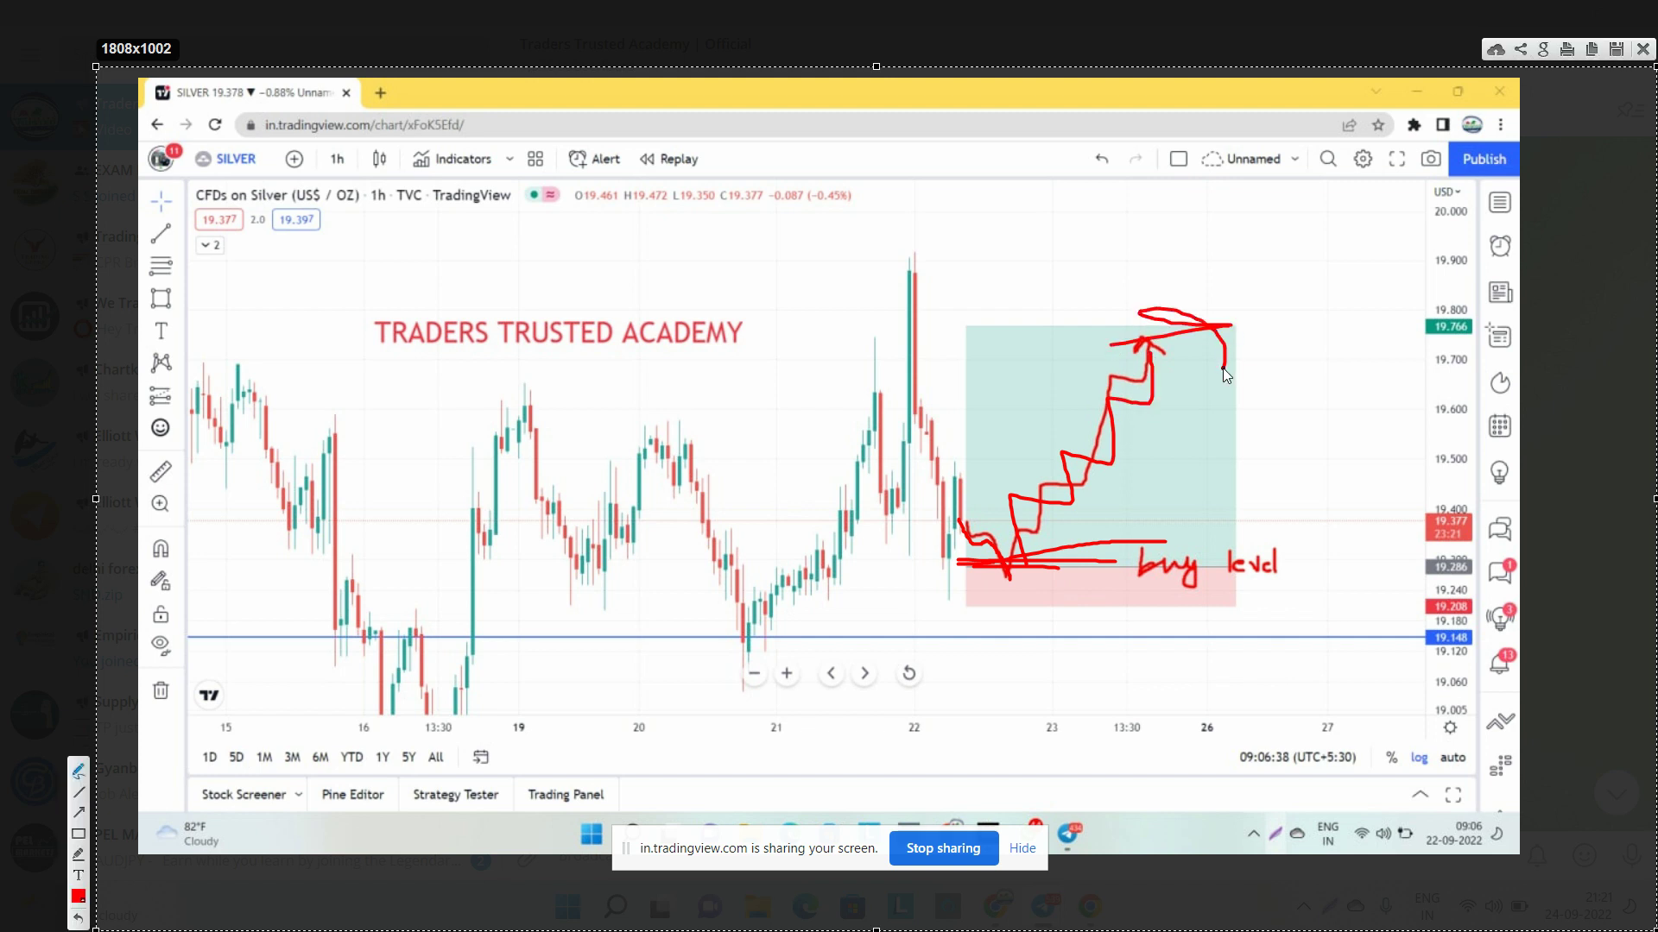
click(1638, 52)
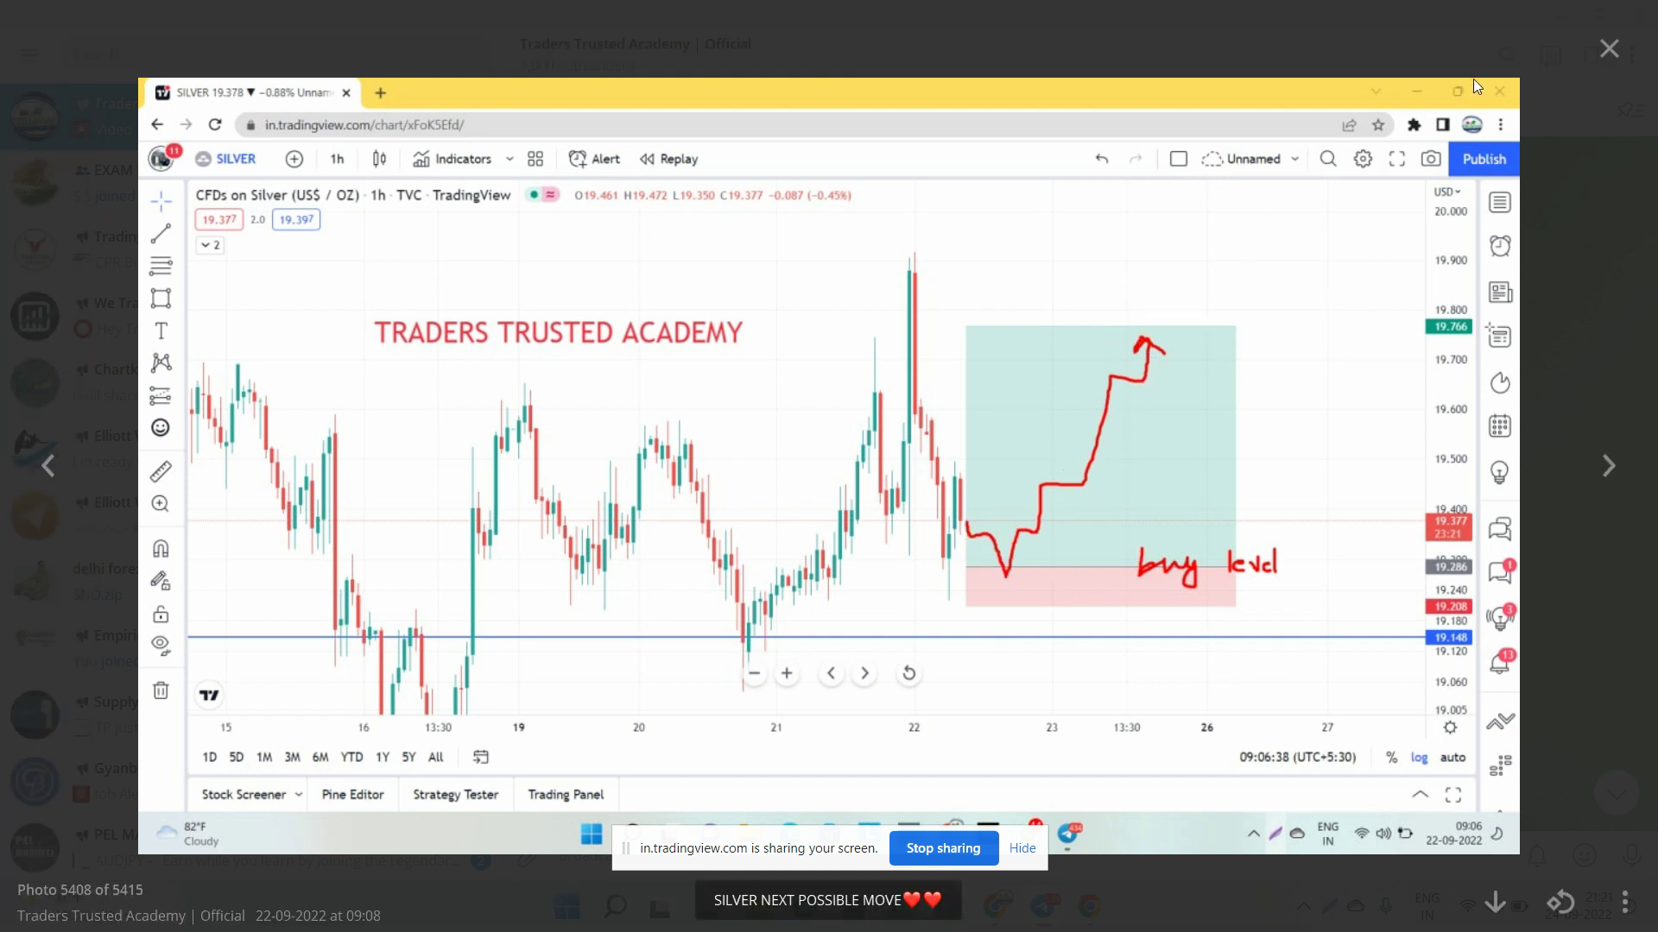
click(1599, 53)
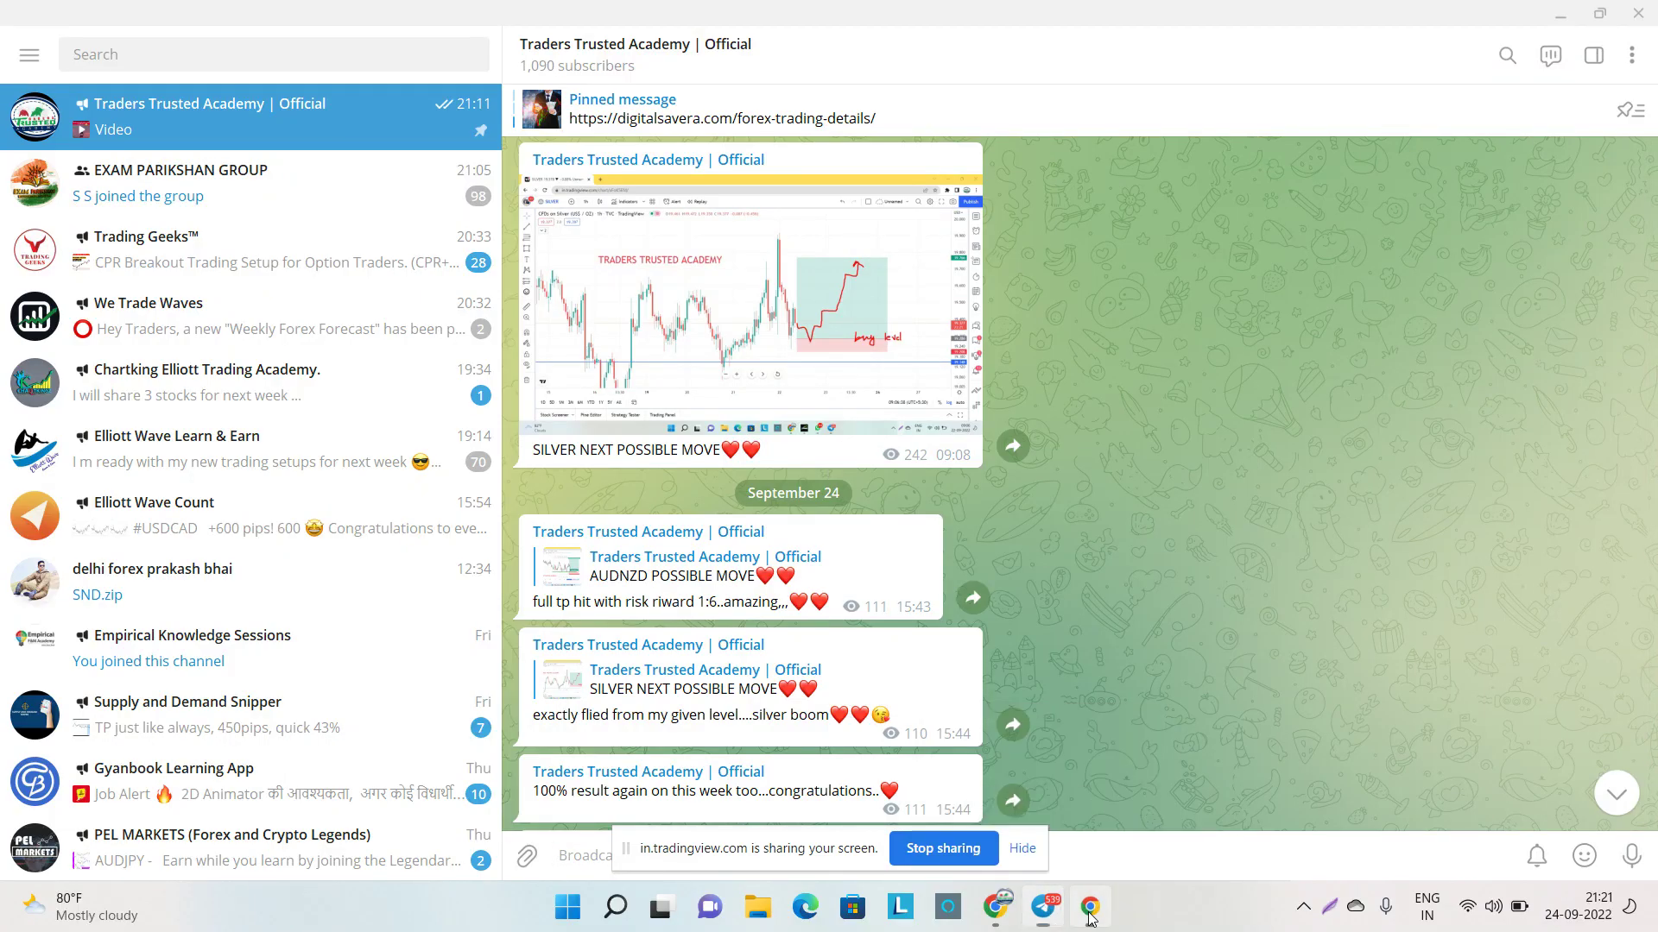
Step: Switch to TradingView in Chrome and examine the long position's entry, stop and target against price on the SILVER 15-minute chart
click(995, 906)
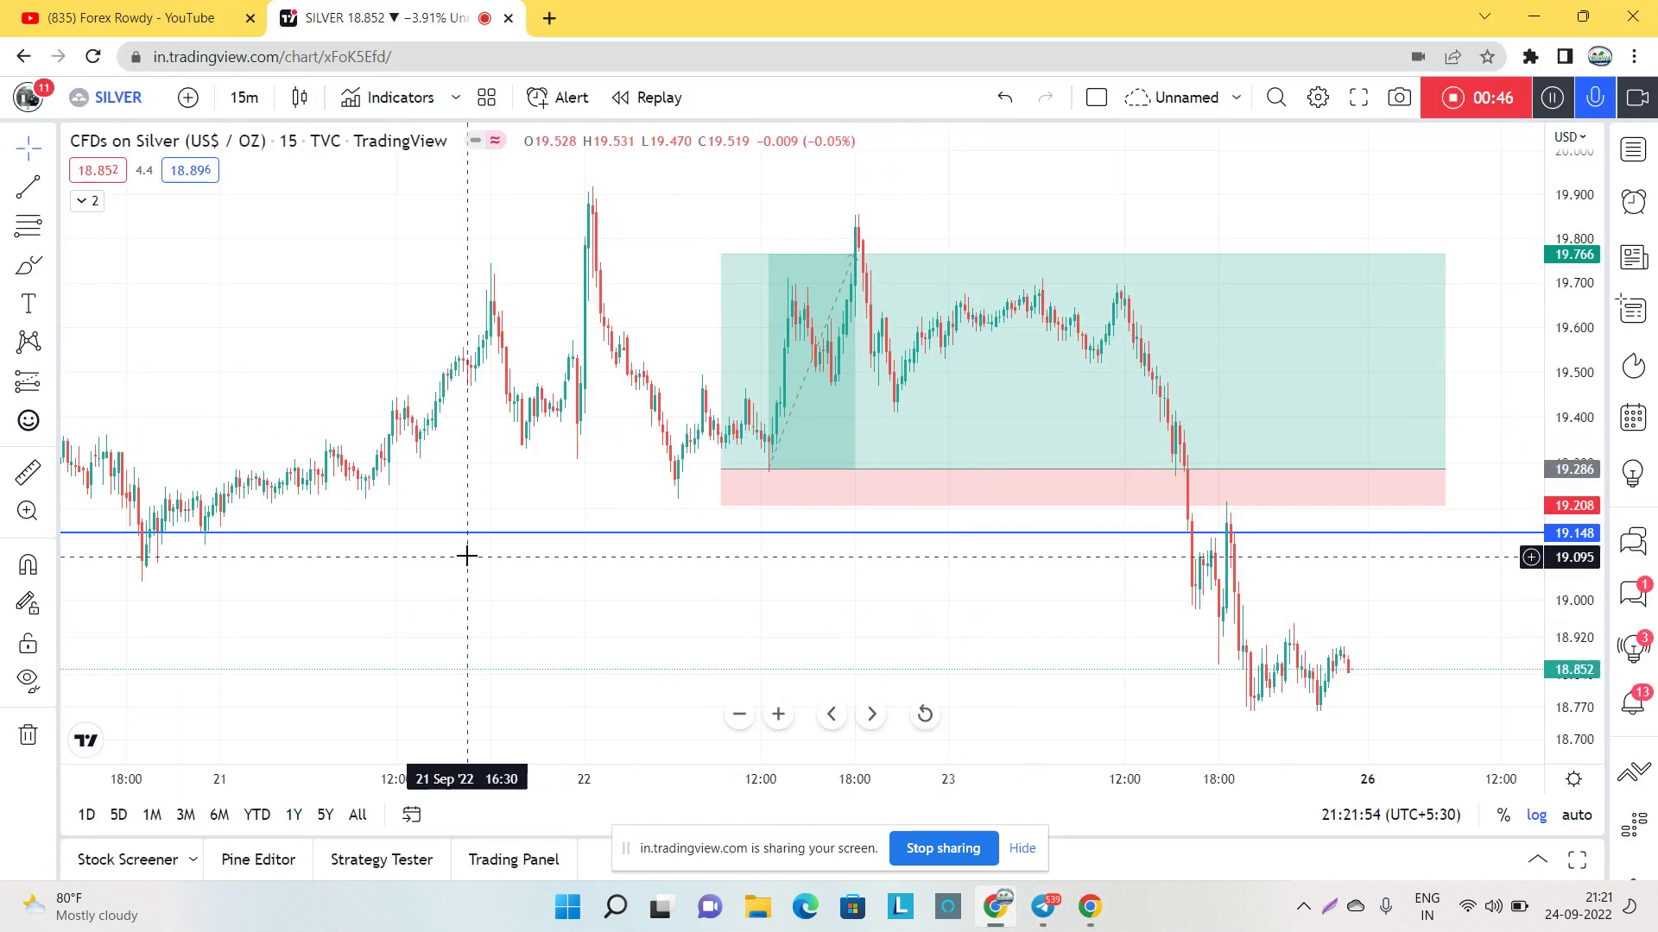
drag(521, 621, 586, 697)
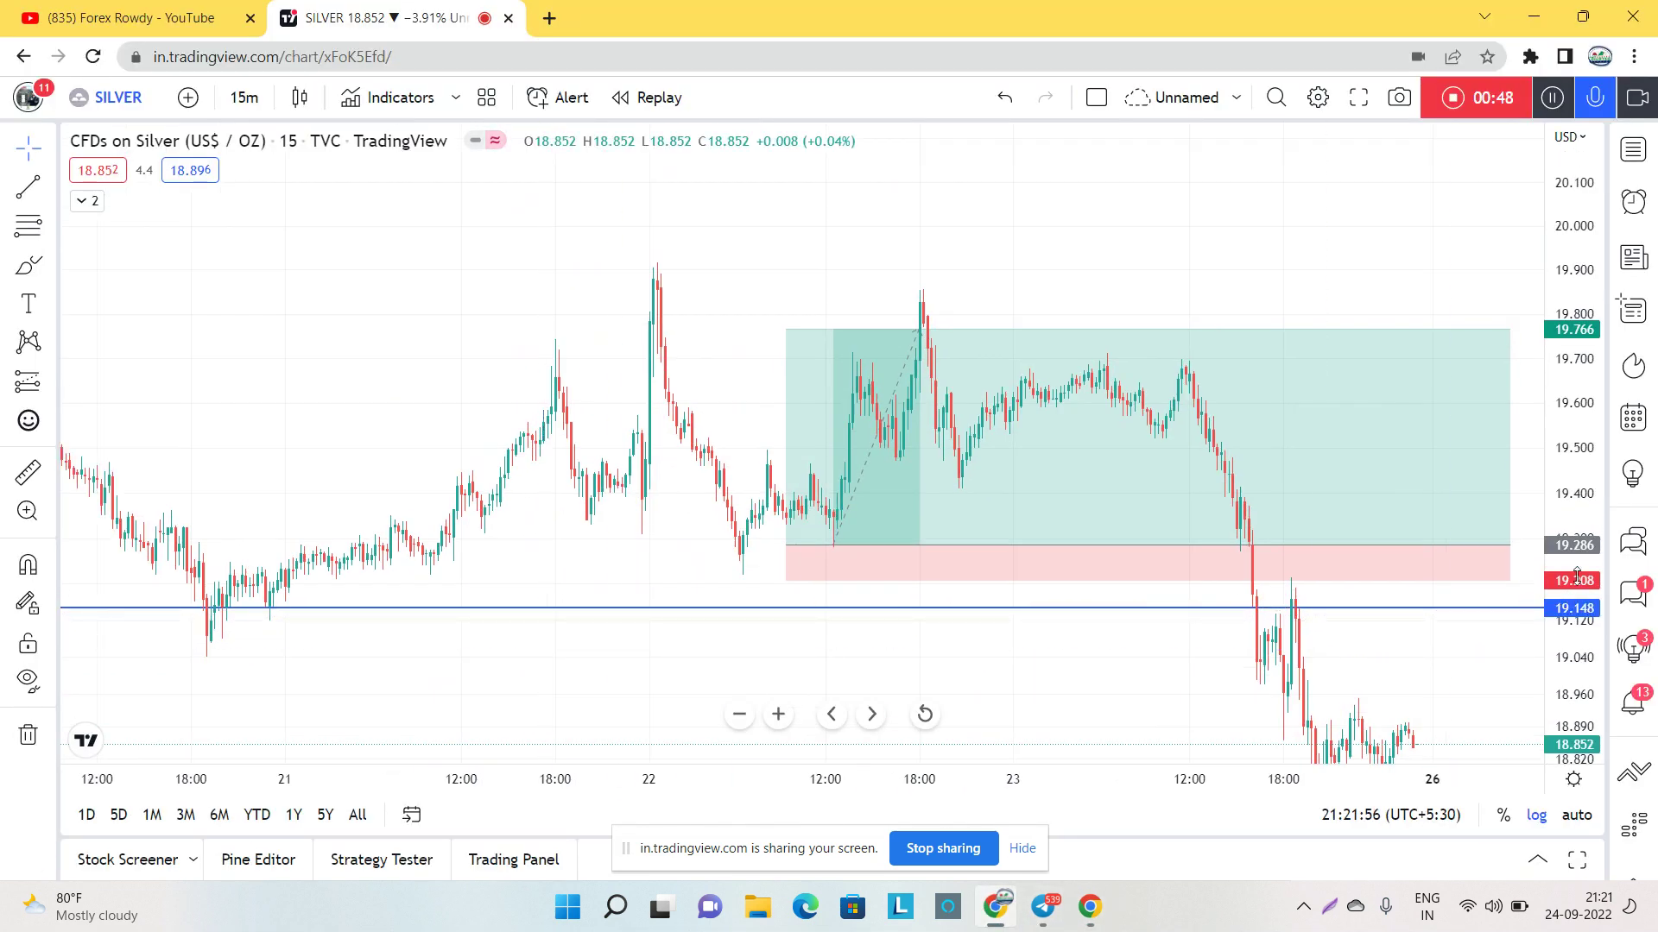
drag(1575, 577, 1576, 484)
scroll(1112, 512, right, 1)
scroll(1112, 512, right, 2)
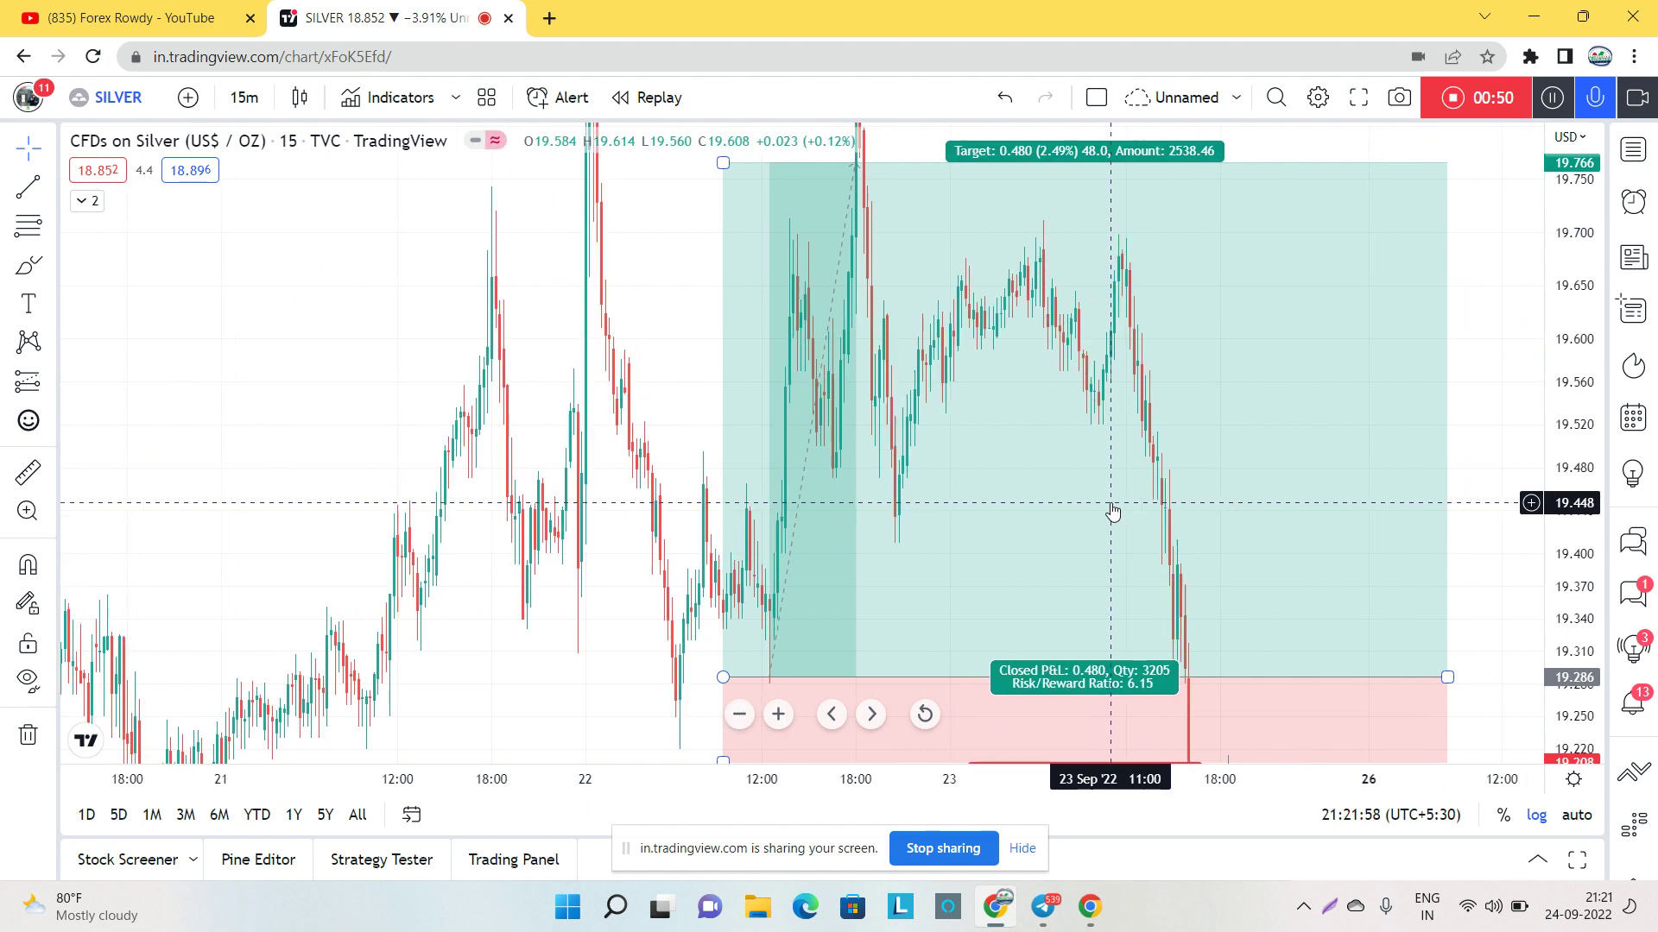
drag(1574, 299, 1575, 380)
click(768, 576)
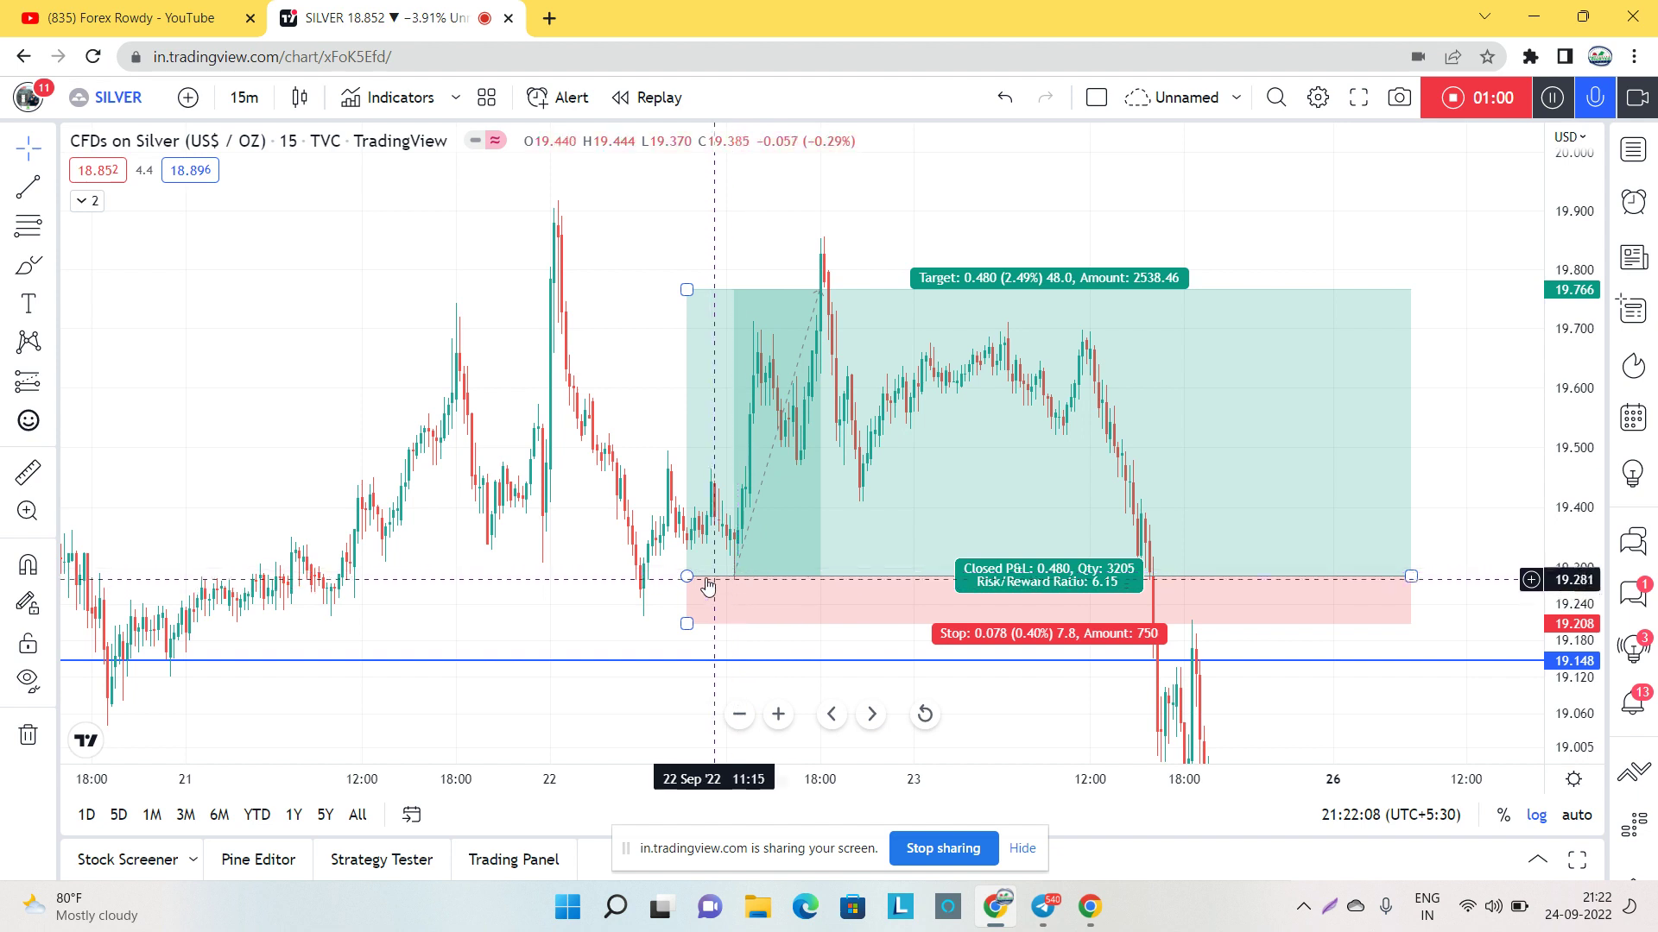
scroll(735, 590, up, 5)
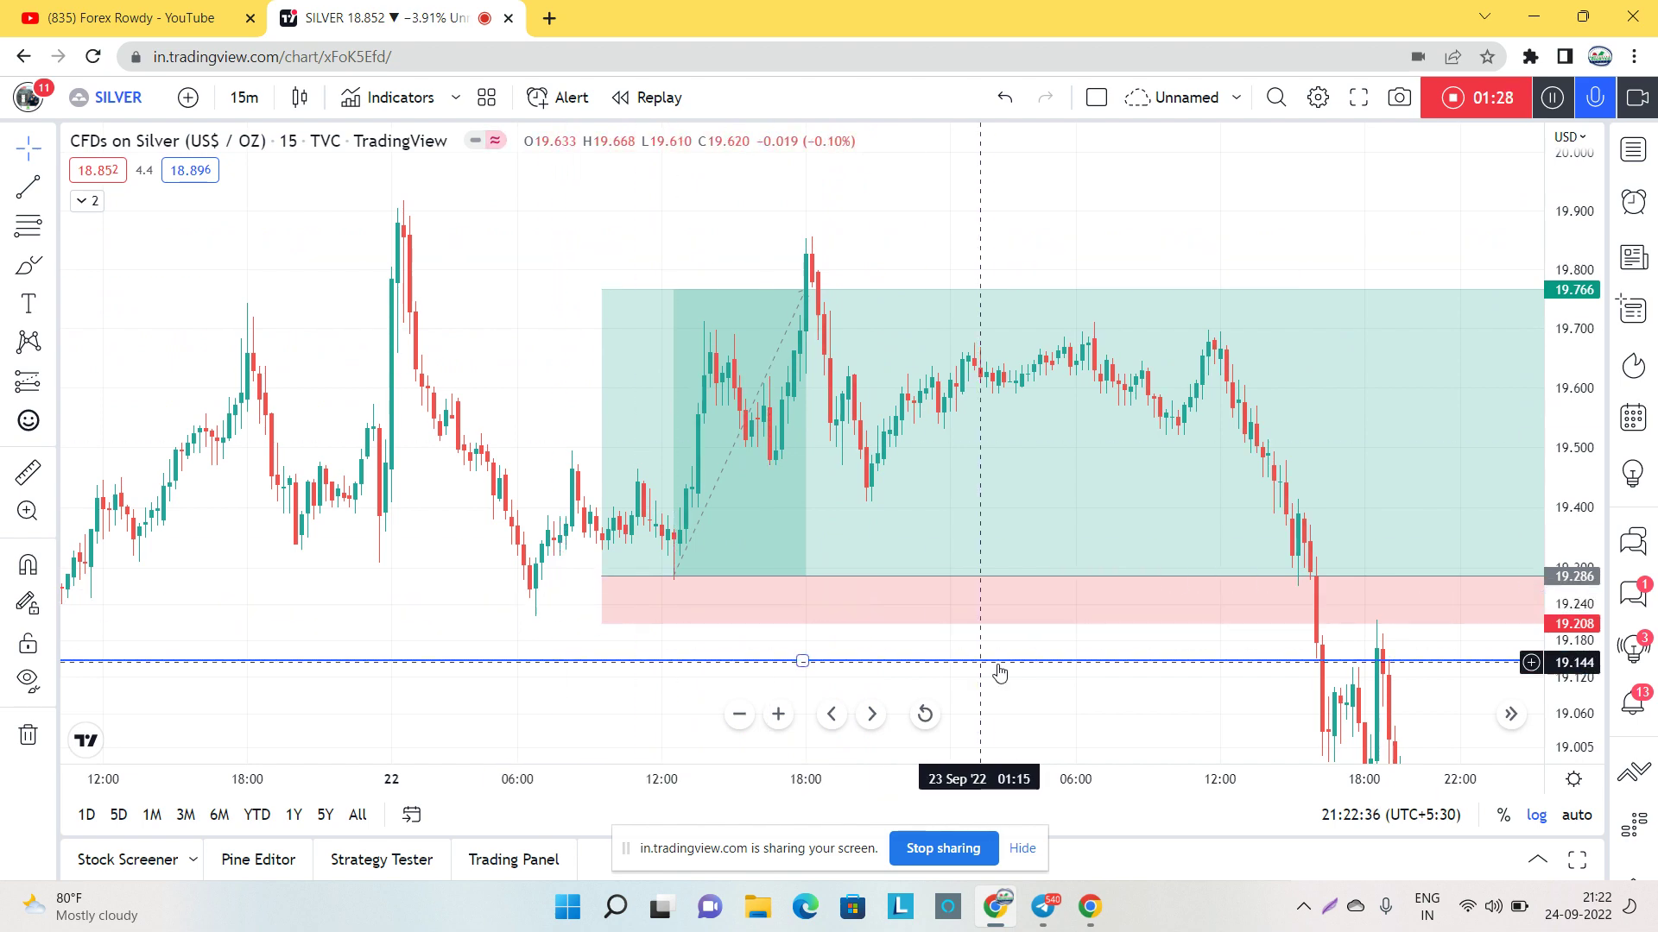
Step: Return to Telegram and open the "AUDNZD POSSIBLE MOVE" chart image through the reply that quotes it
click(1043, 908)
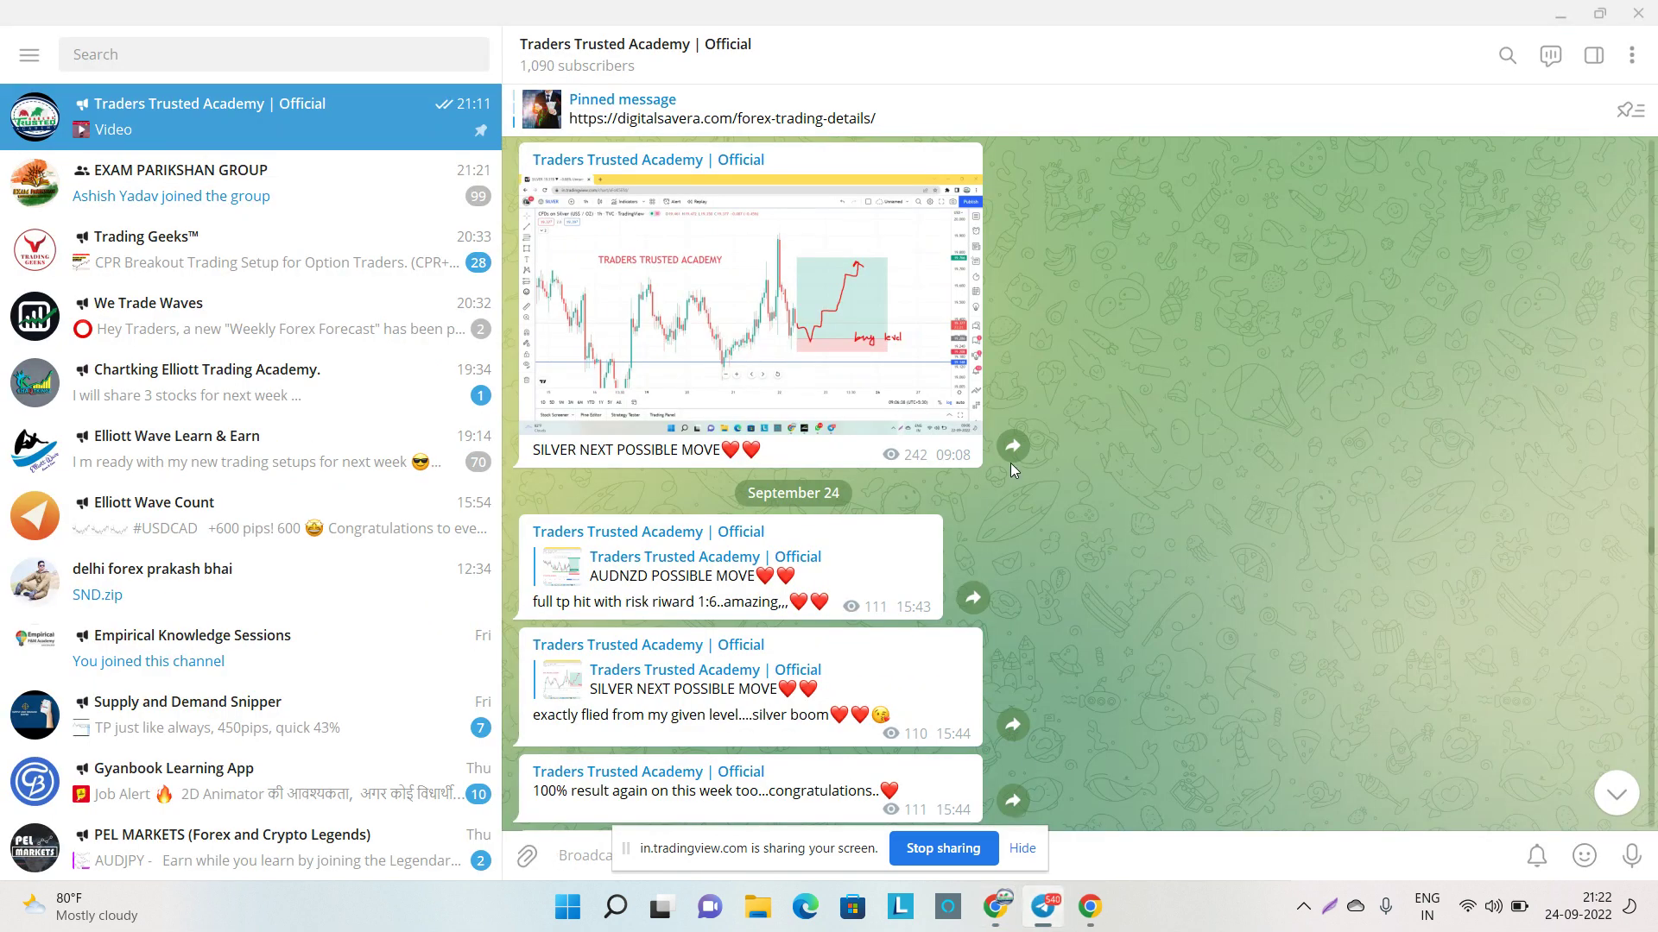
scroll(1012, 468, up, 1)
scroll(1012, 472, down, 1)
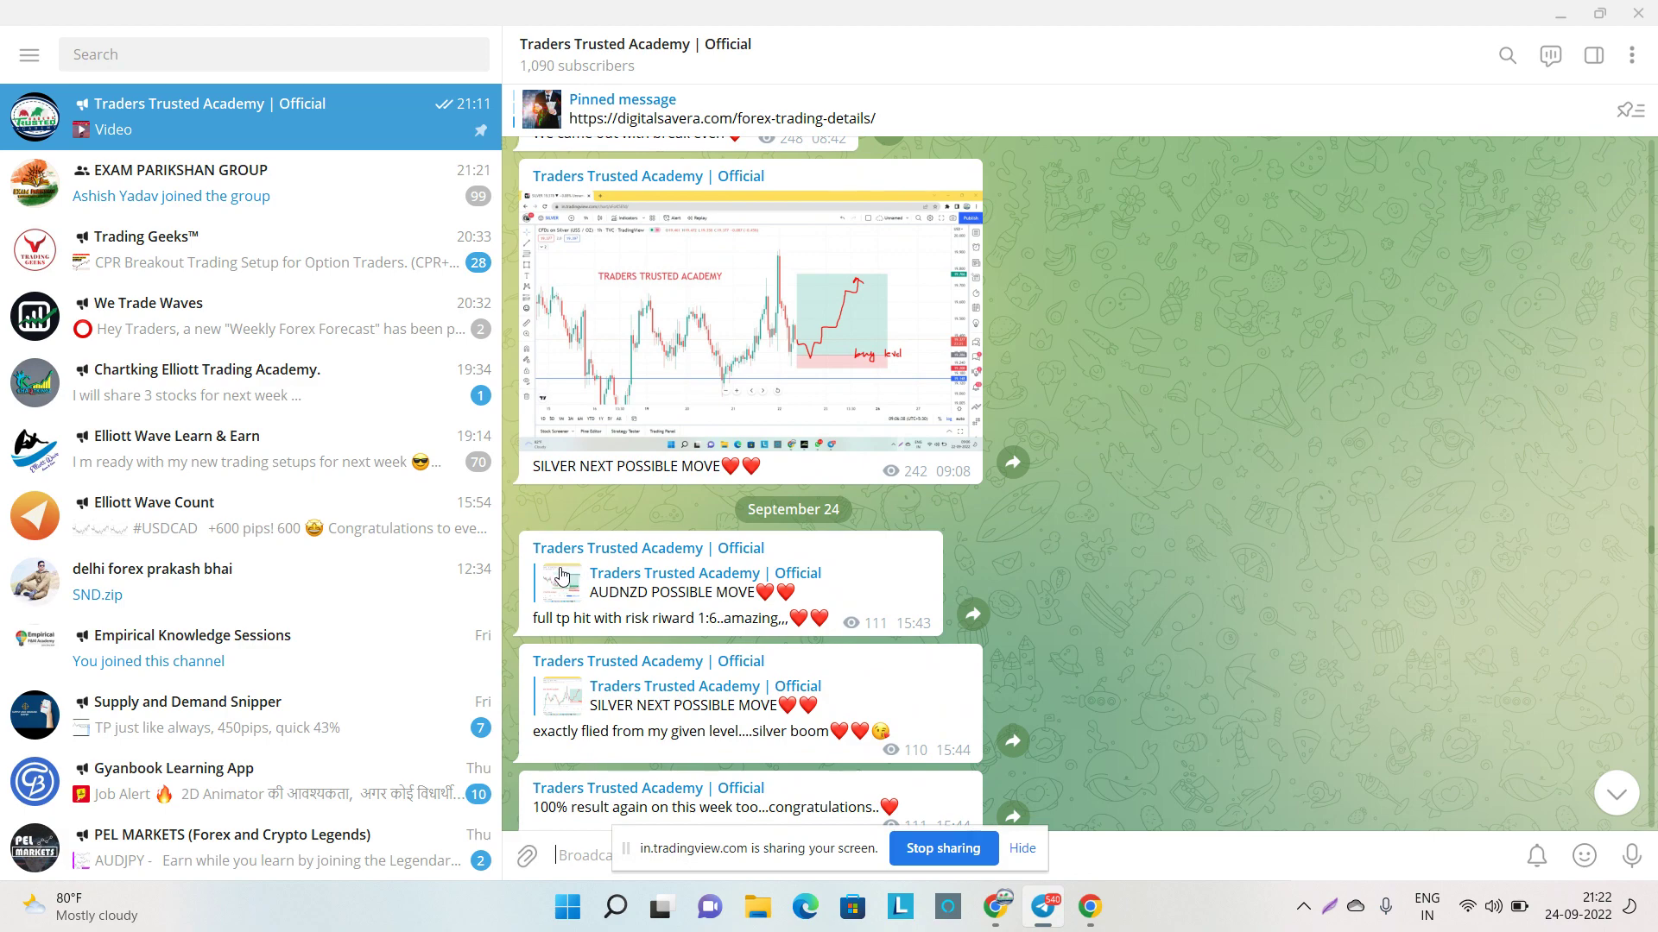
click(561, 576)
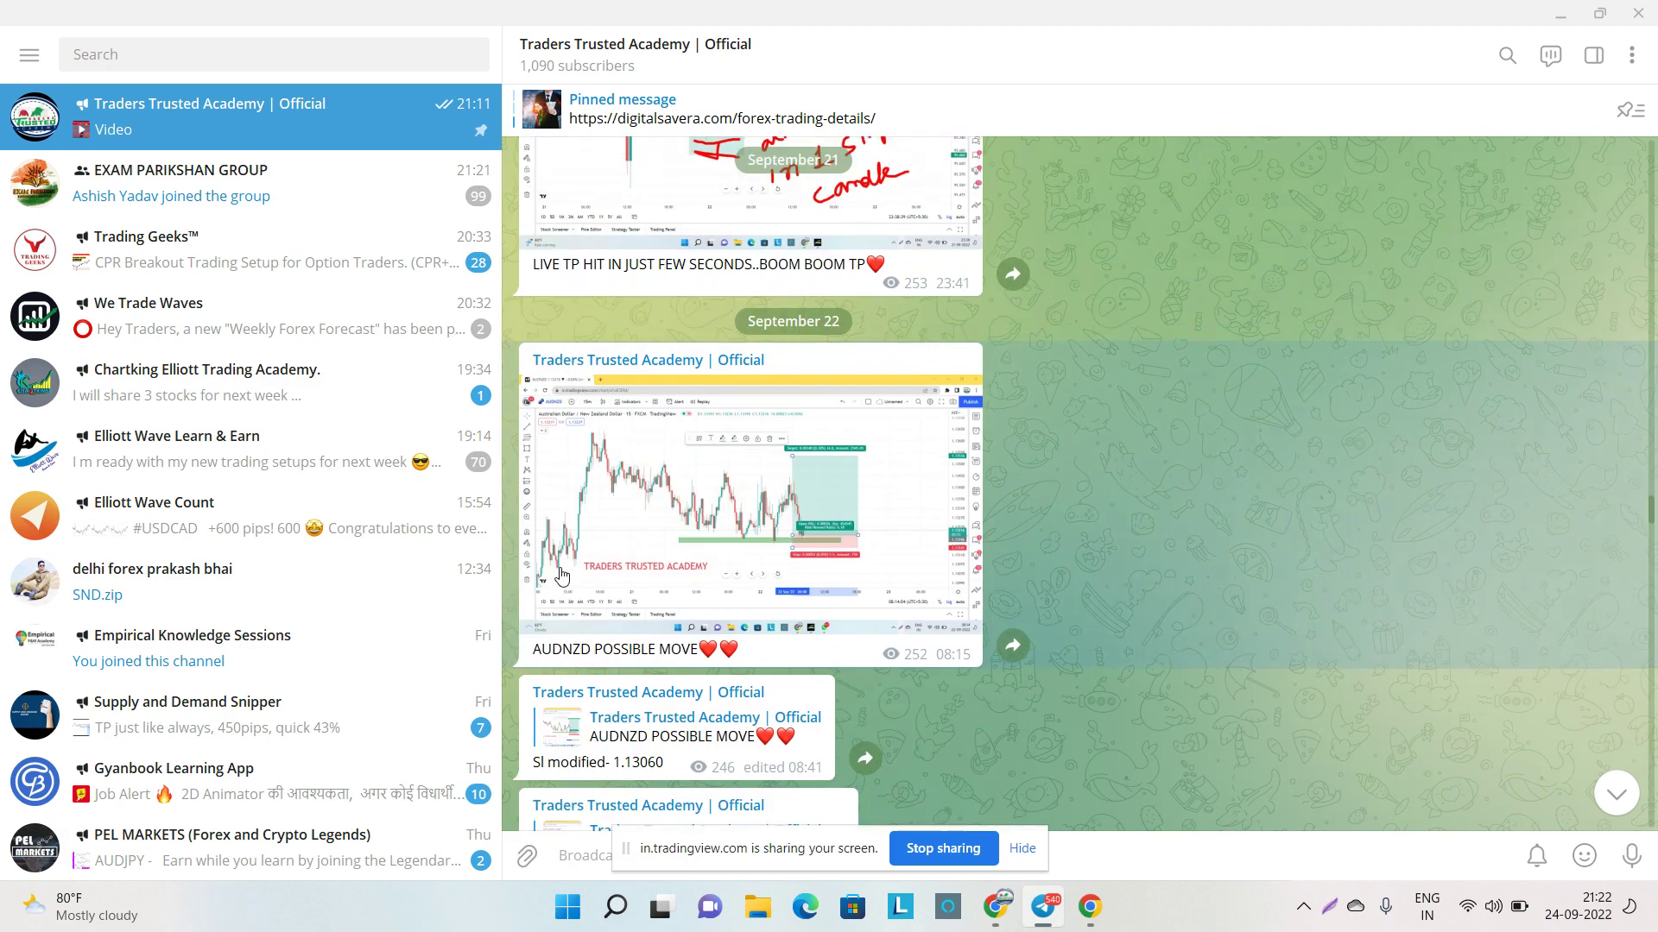
click(849, 501)
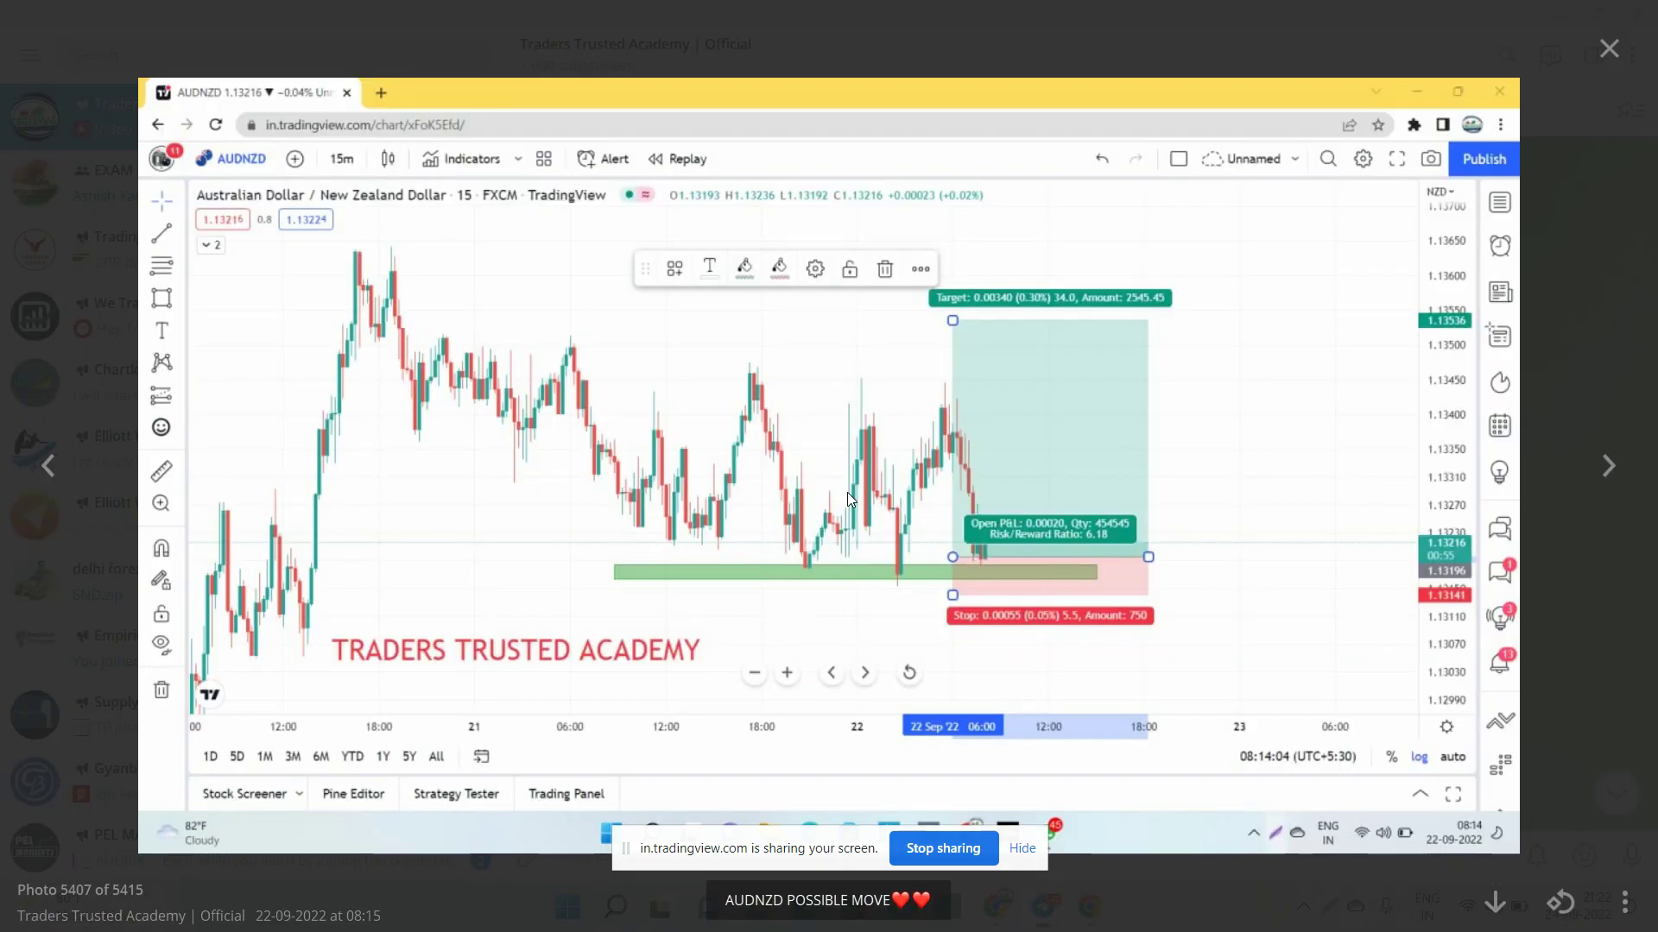
Step: Mark the entry level and stop in red on a screen capture of the AUDNZD image, discard it and close the image
scroll(847, 492, up, 5)
scroll(847, 493, down, 4)
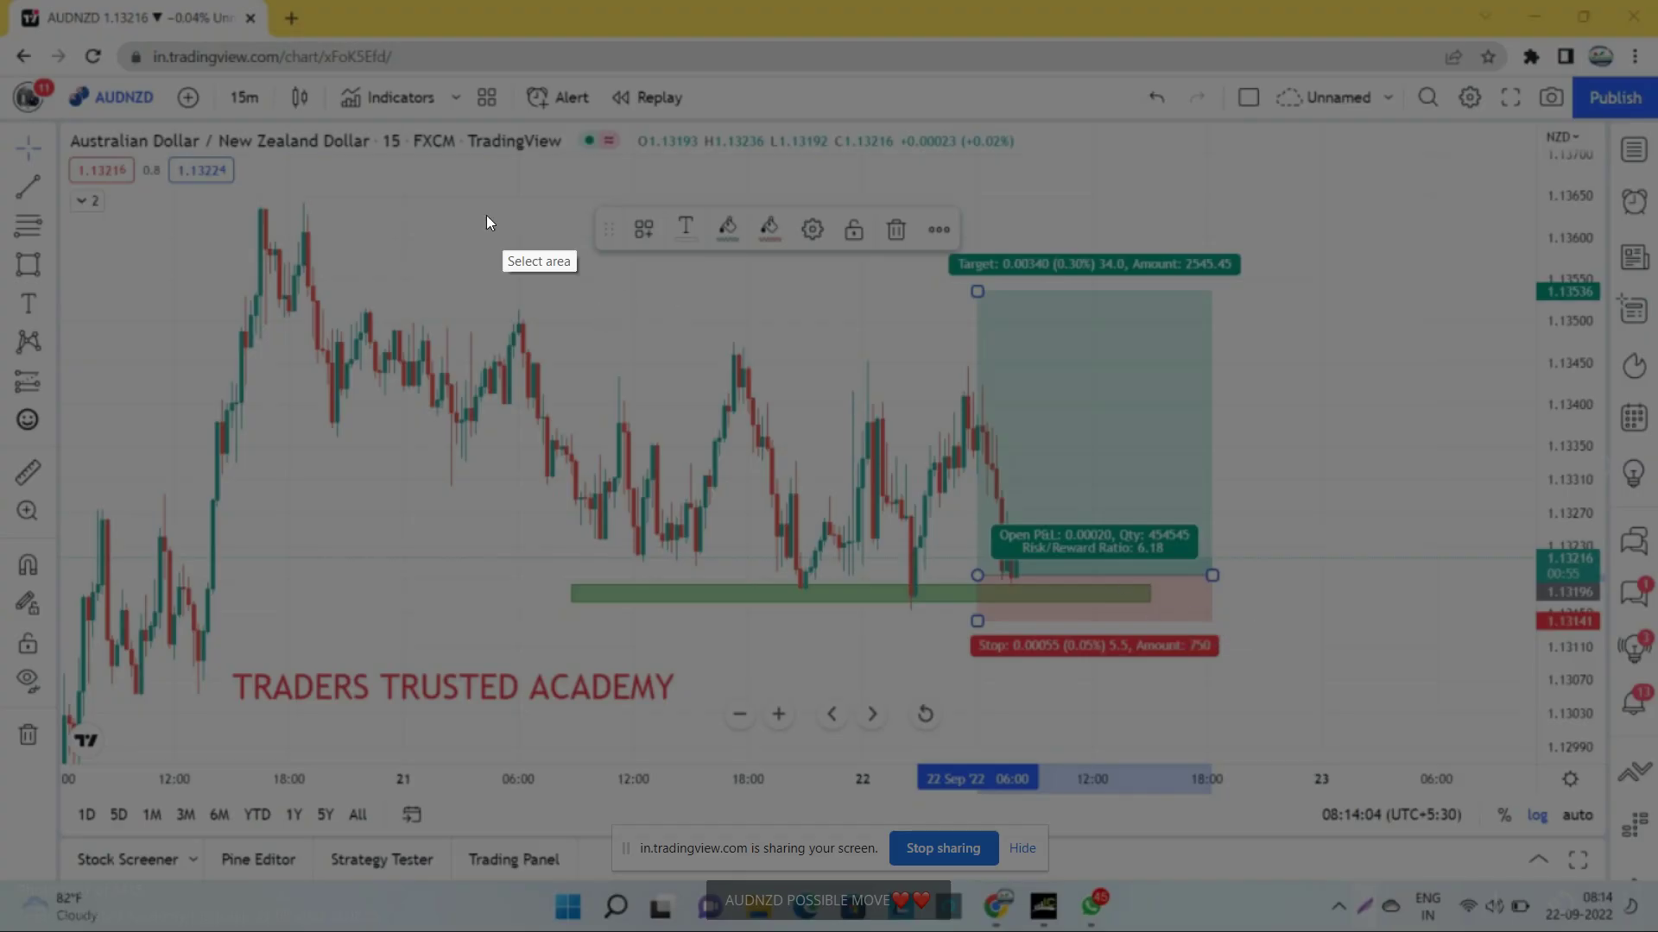
drag(370, 135, 1552, 930)
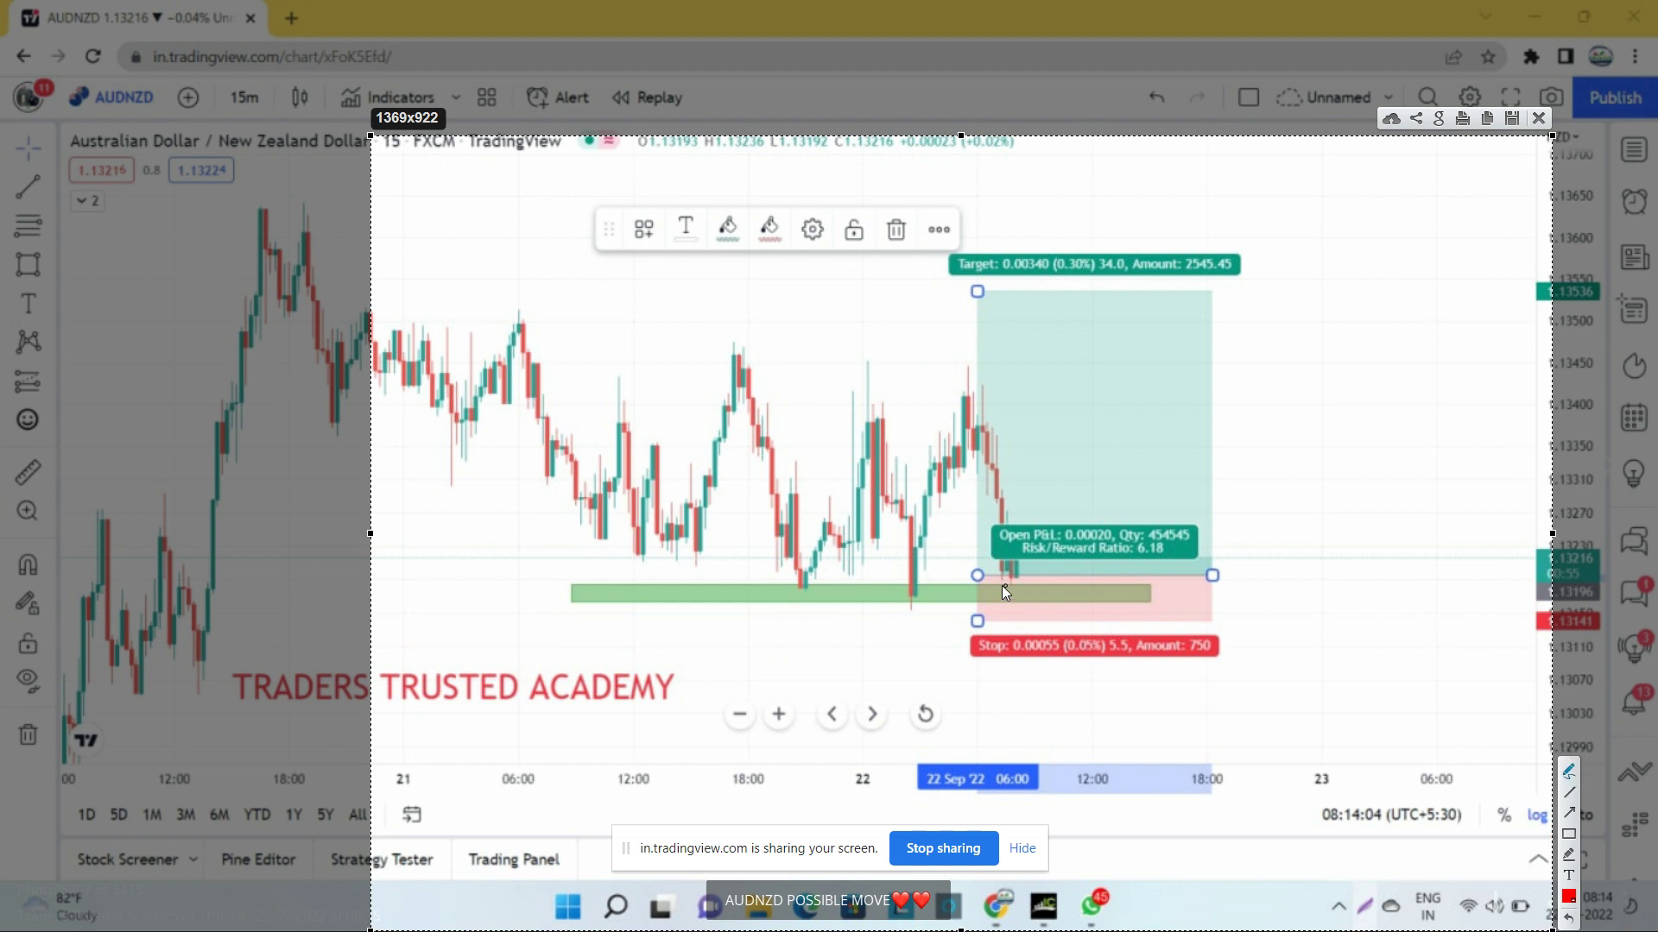
drag(985, 583, 1414, 593)
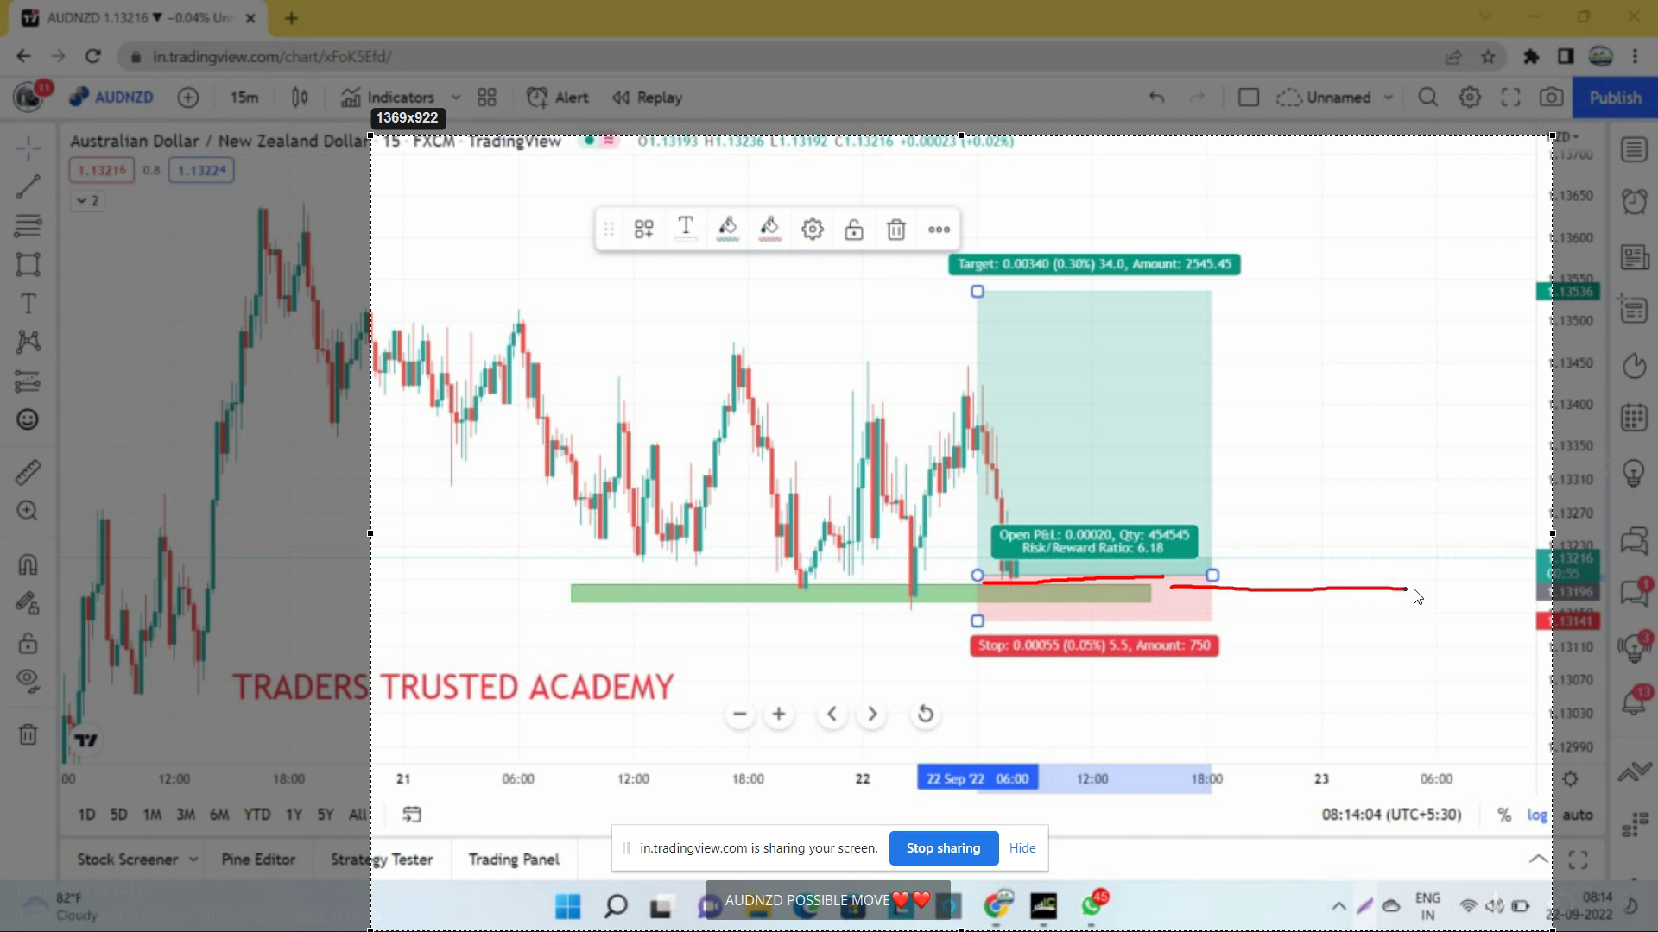
drag(1520, 592, 1535, 588)
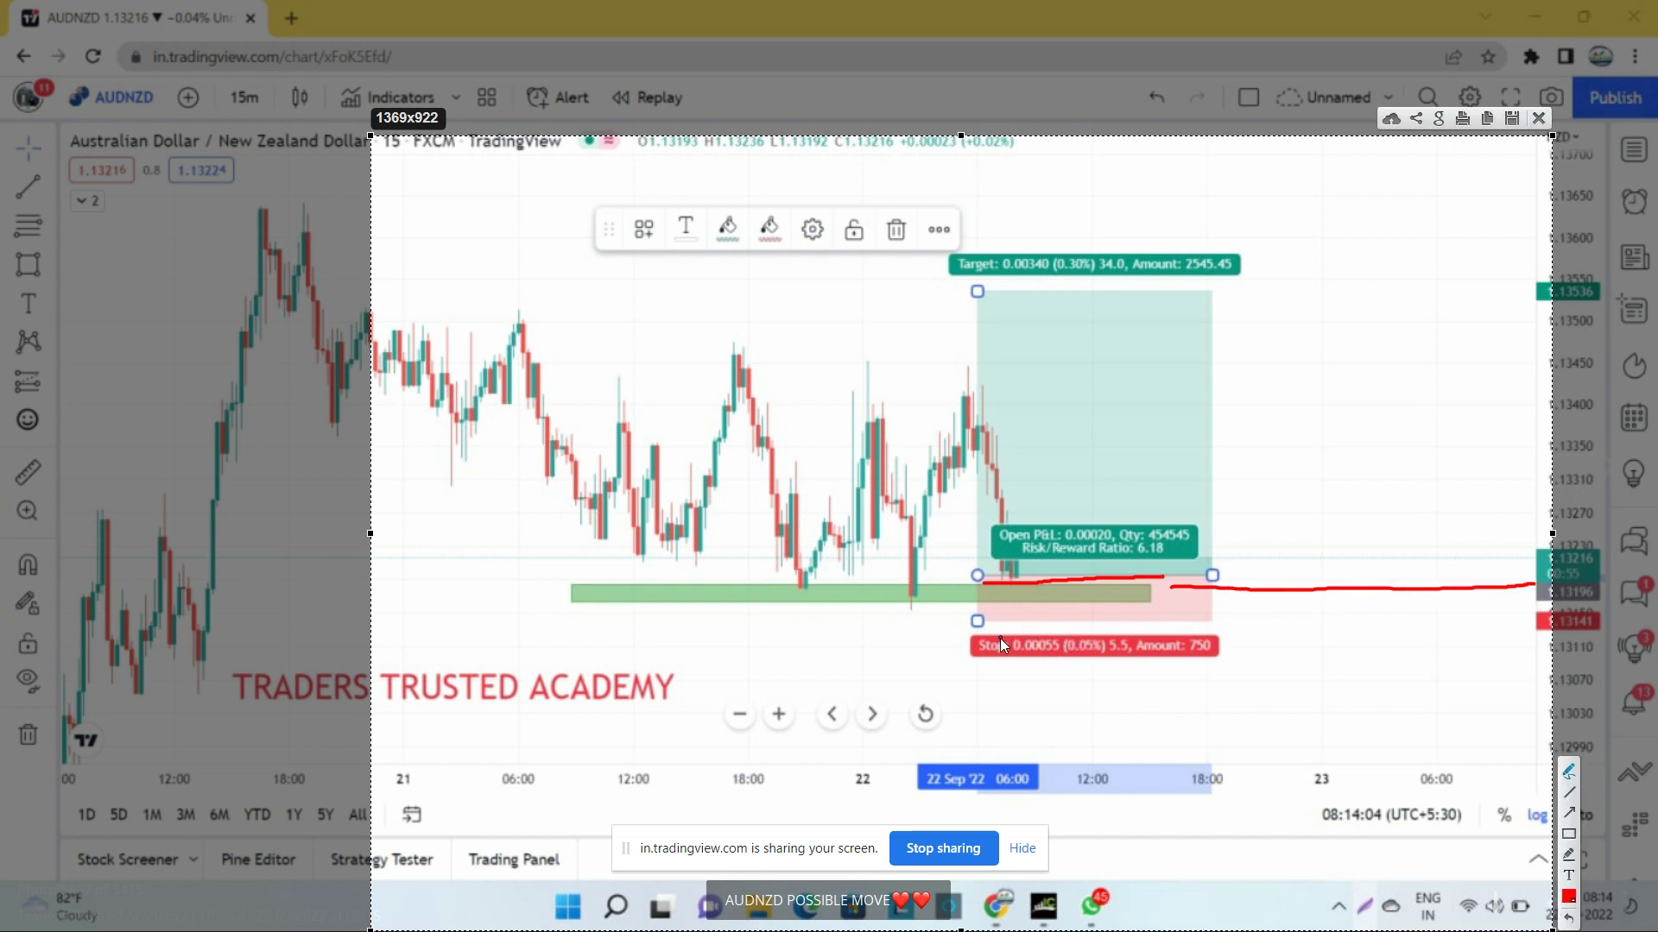
drag(999, 642, 1032, 639)
drag(1151, 531, 1120, 515)
click(1541, 119)
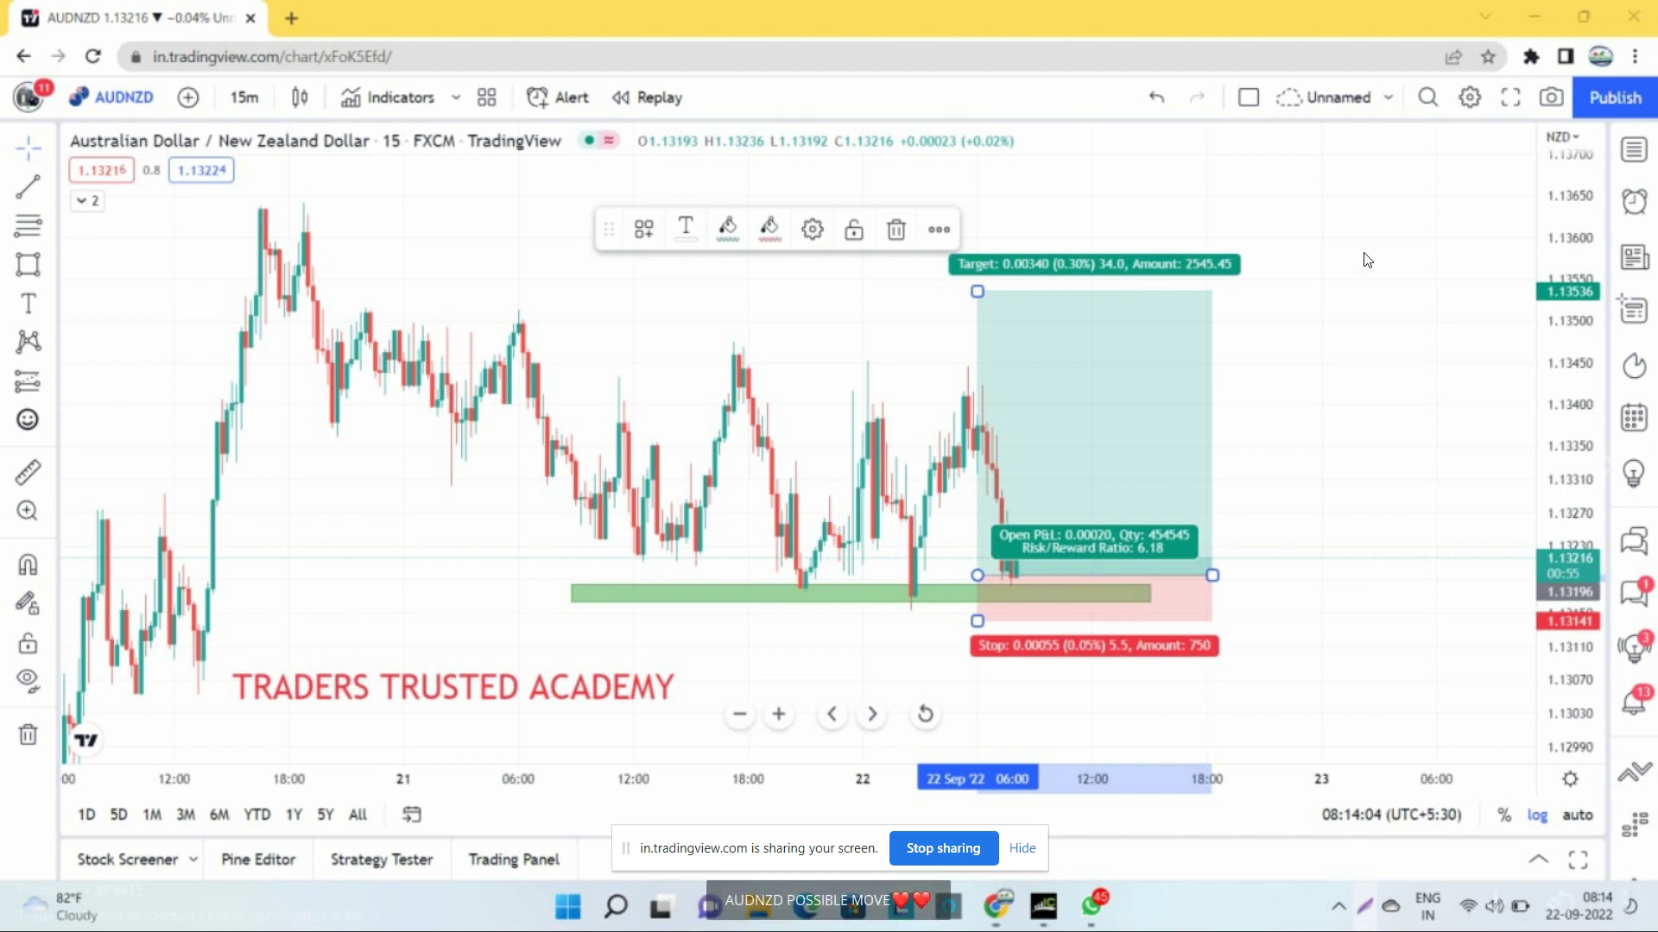
scroll(1365, 260, down, 2)
click(1608, 49)
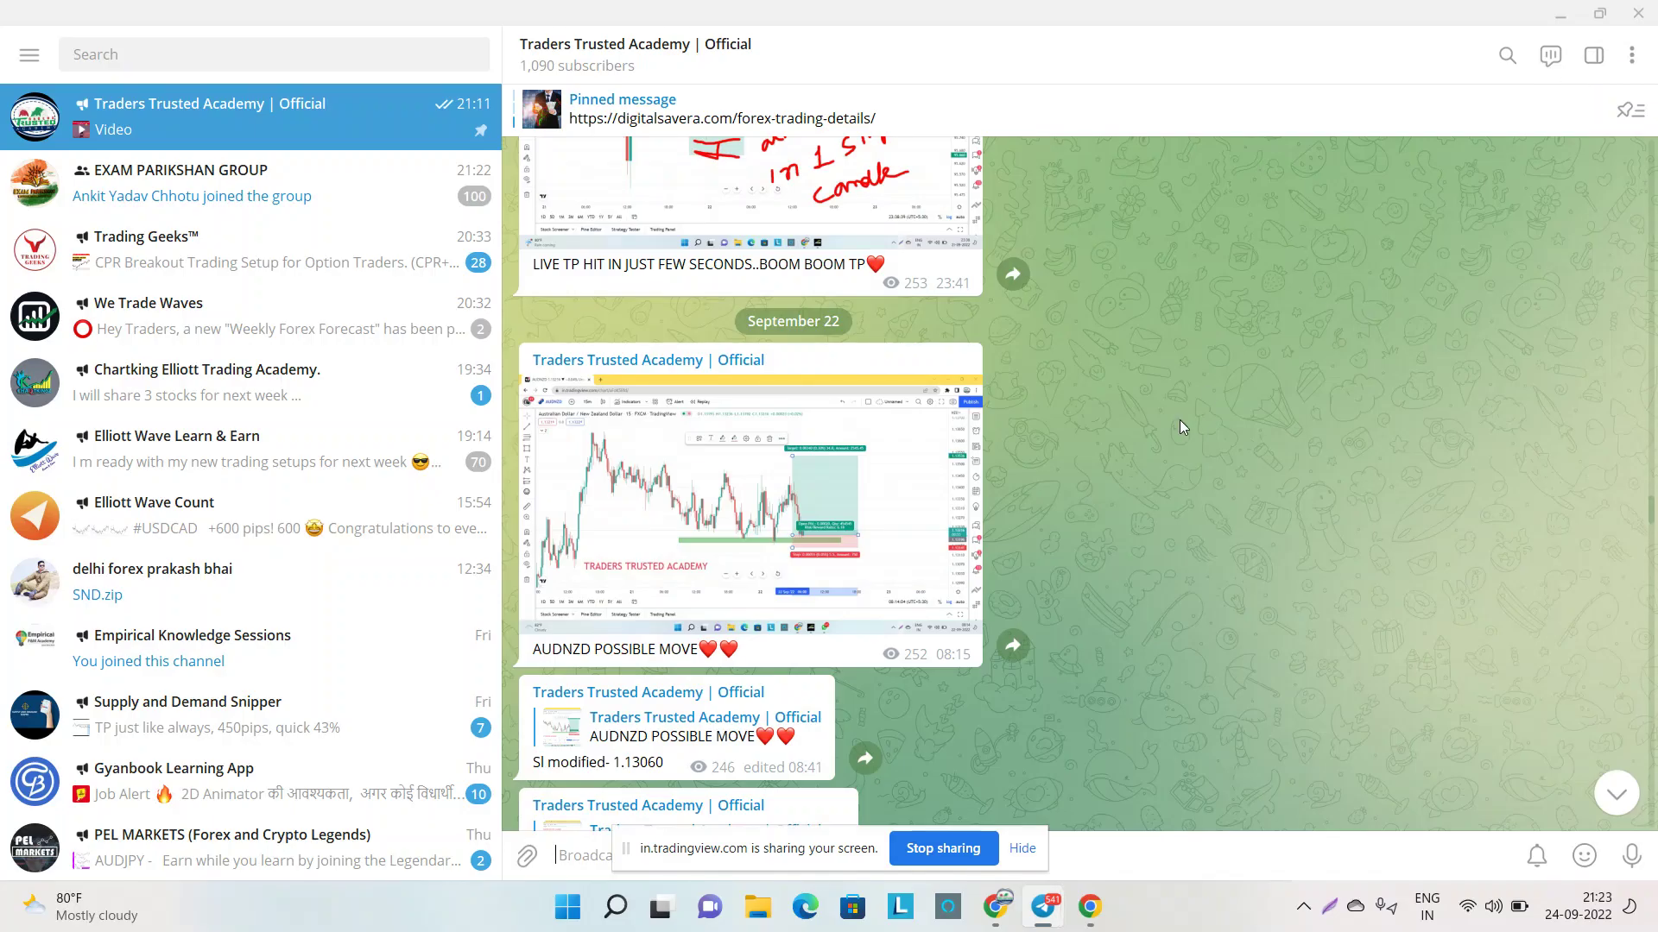
Step: Switch to TradingView in Chrome and load the AUDNZD chart, showing the price action around 22 September
click(1000, 905)
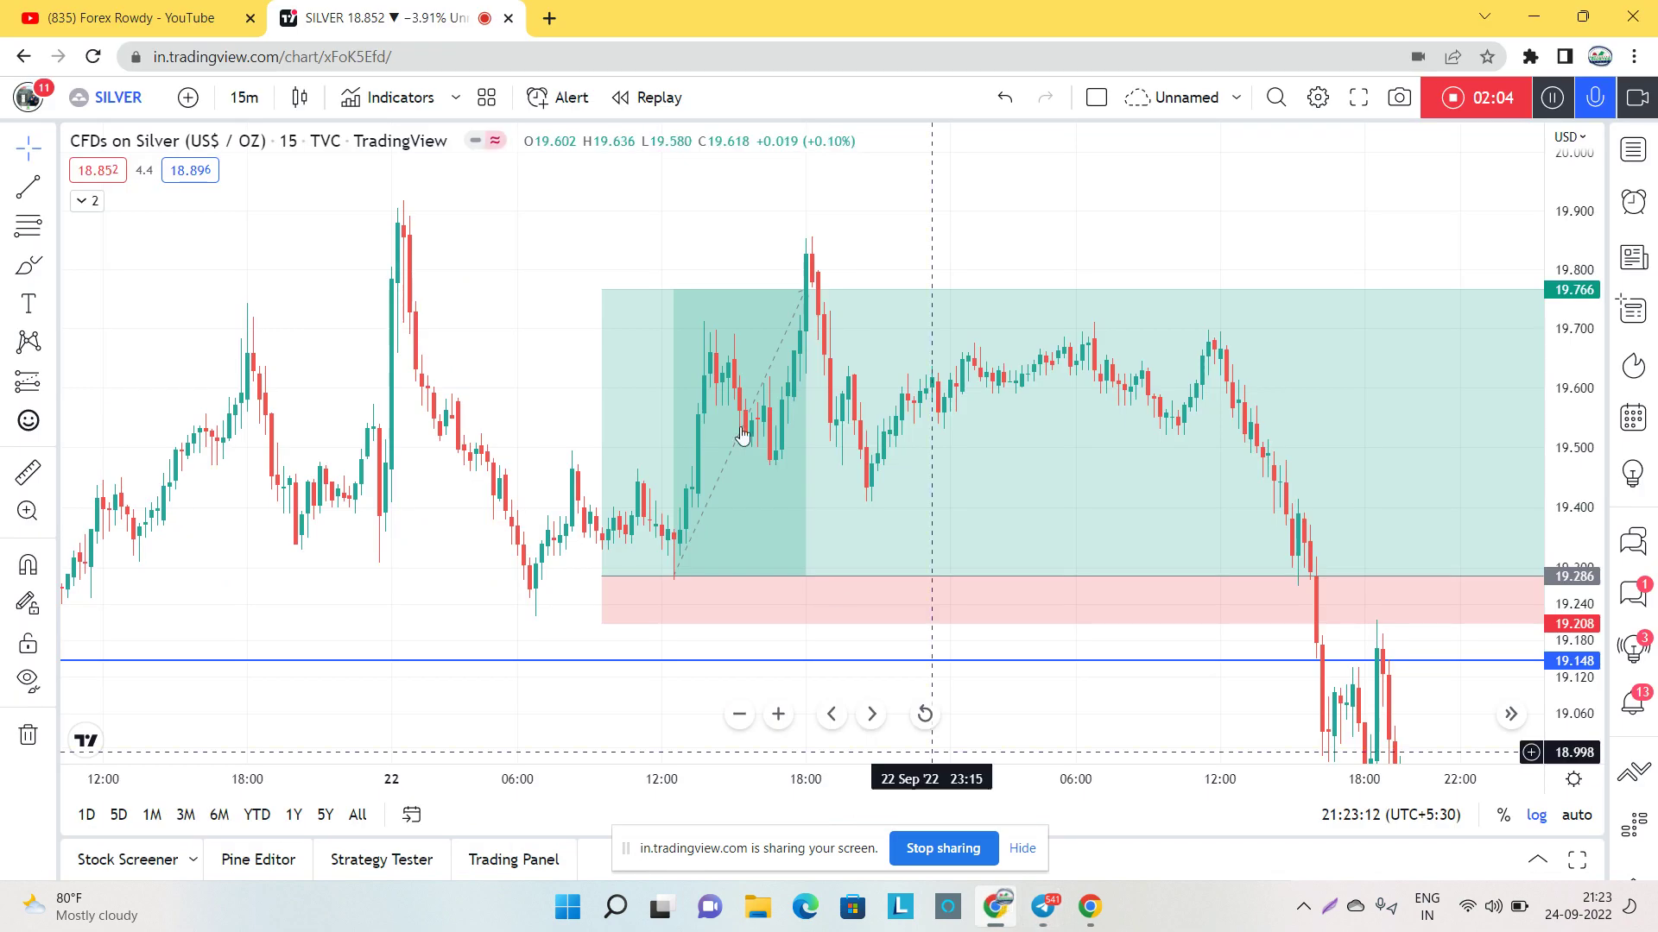
click(122, 111)
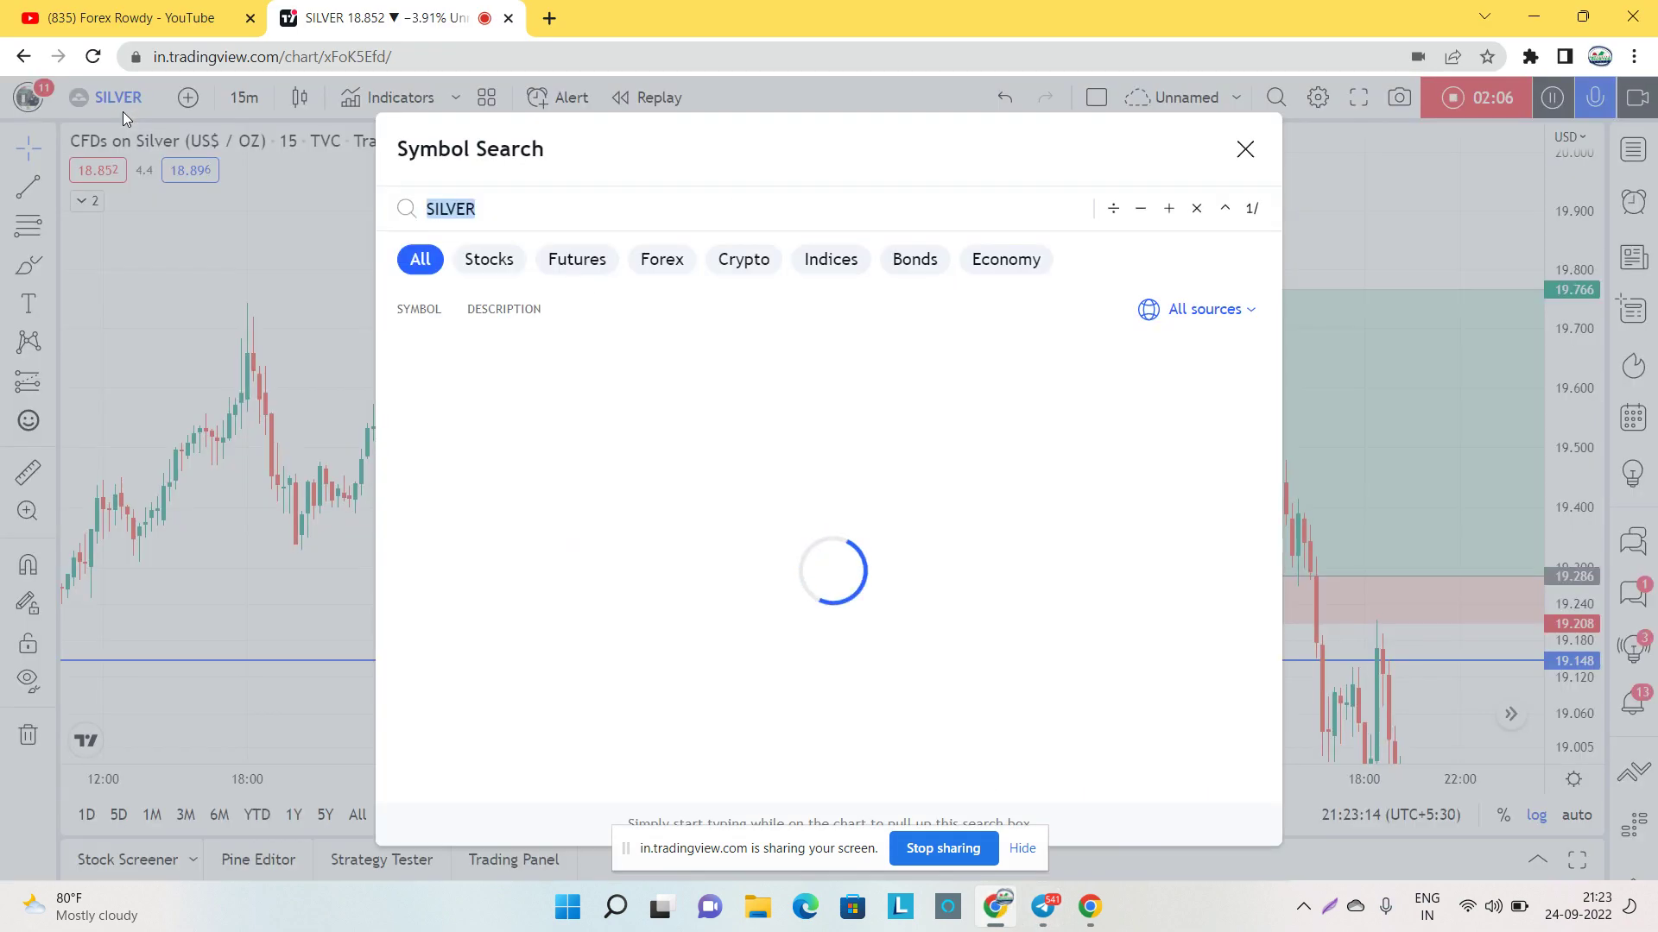
text(AUDUSD)
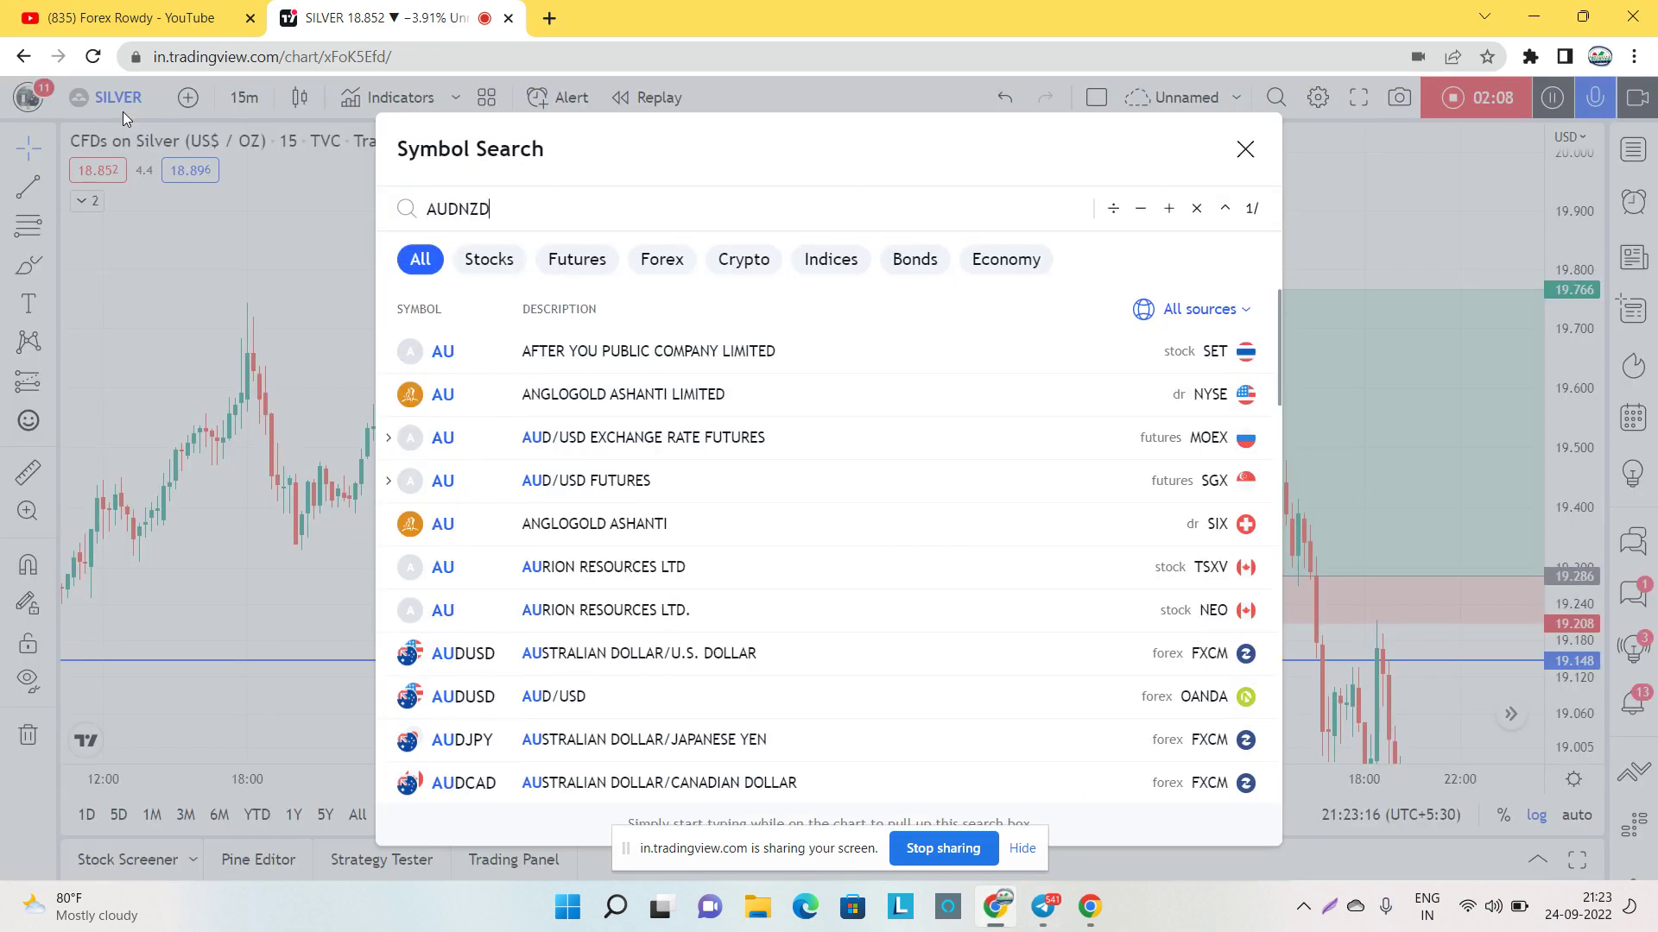
key(Return)
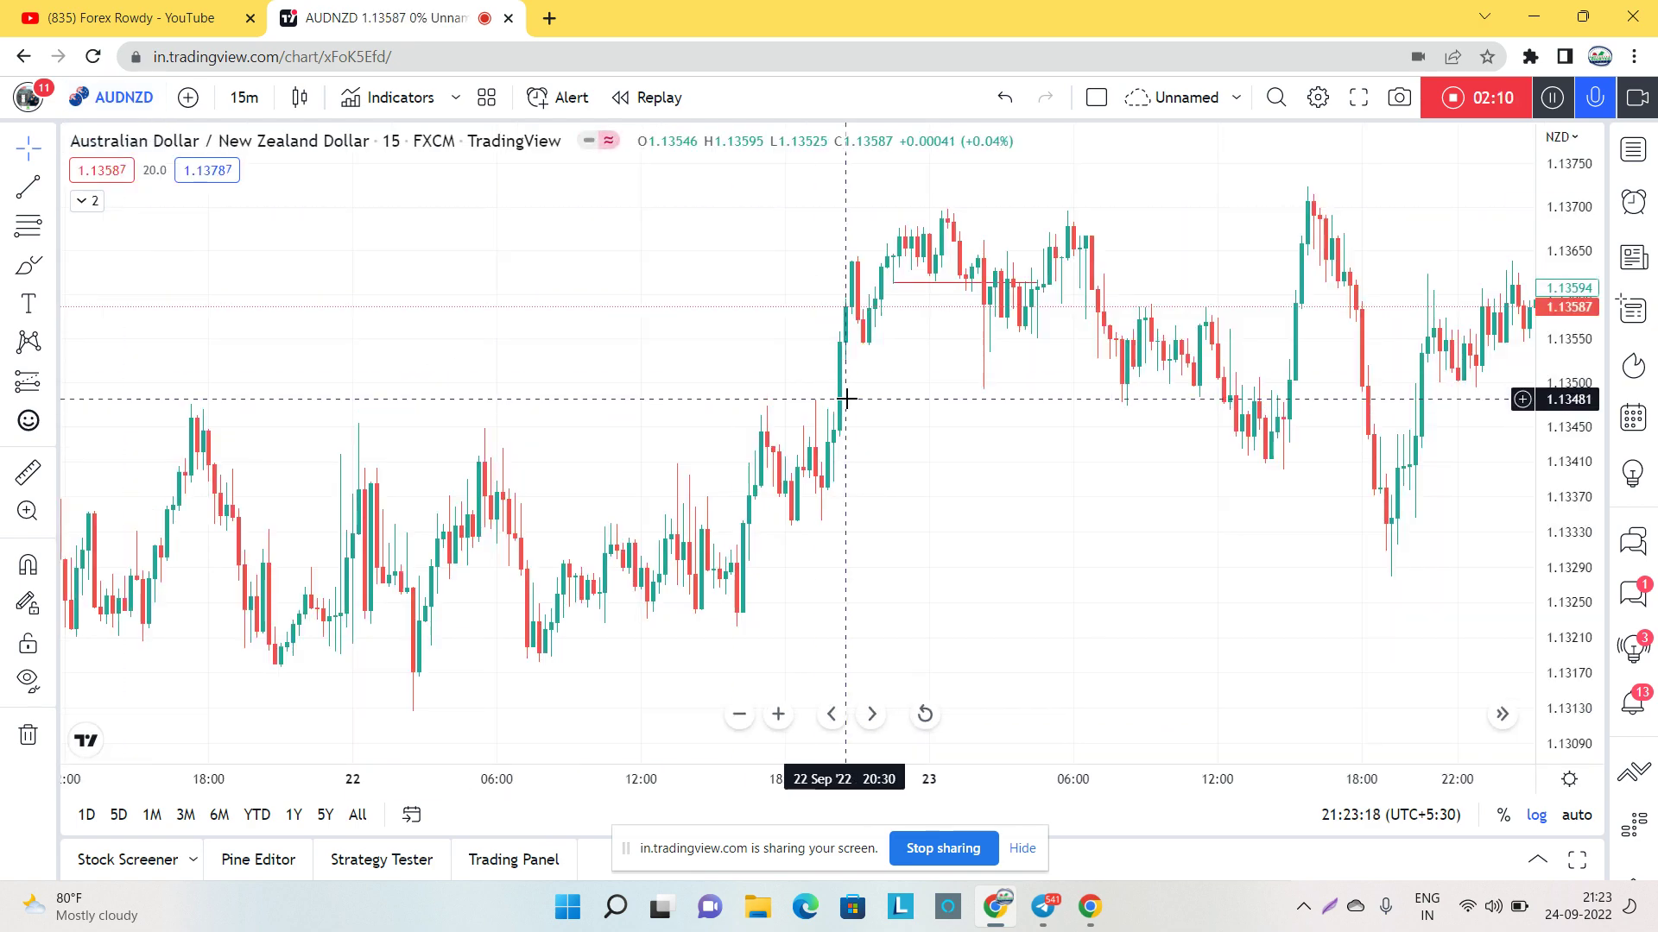
drag(1043, 493, 474, 518)
drag(607, 481, 1291, 440)
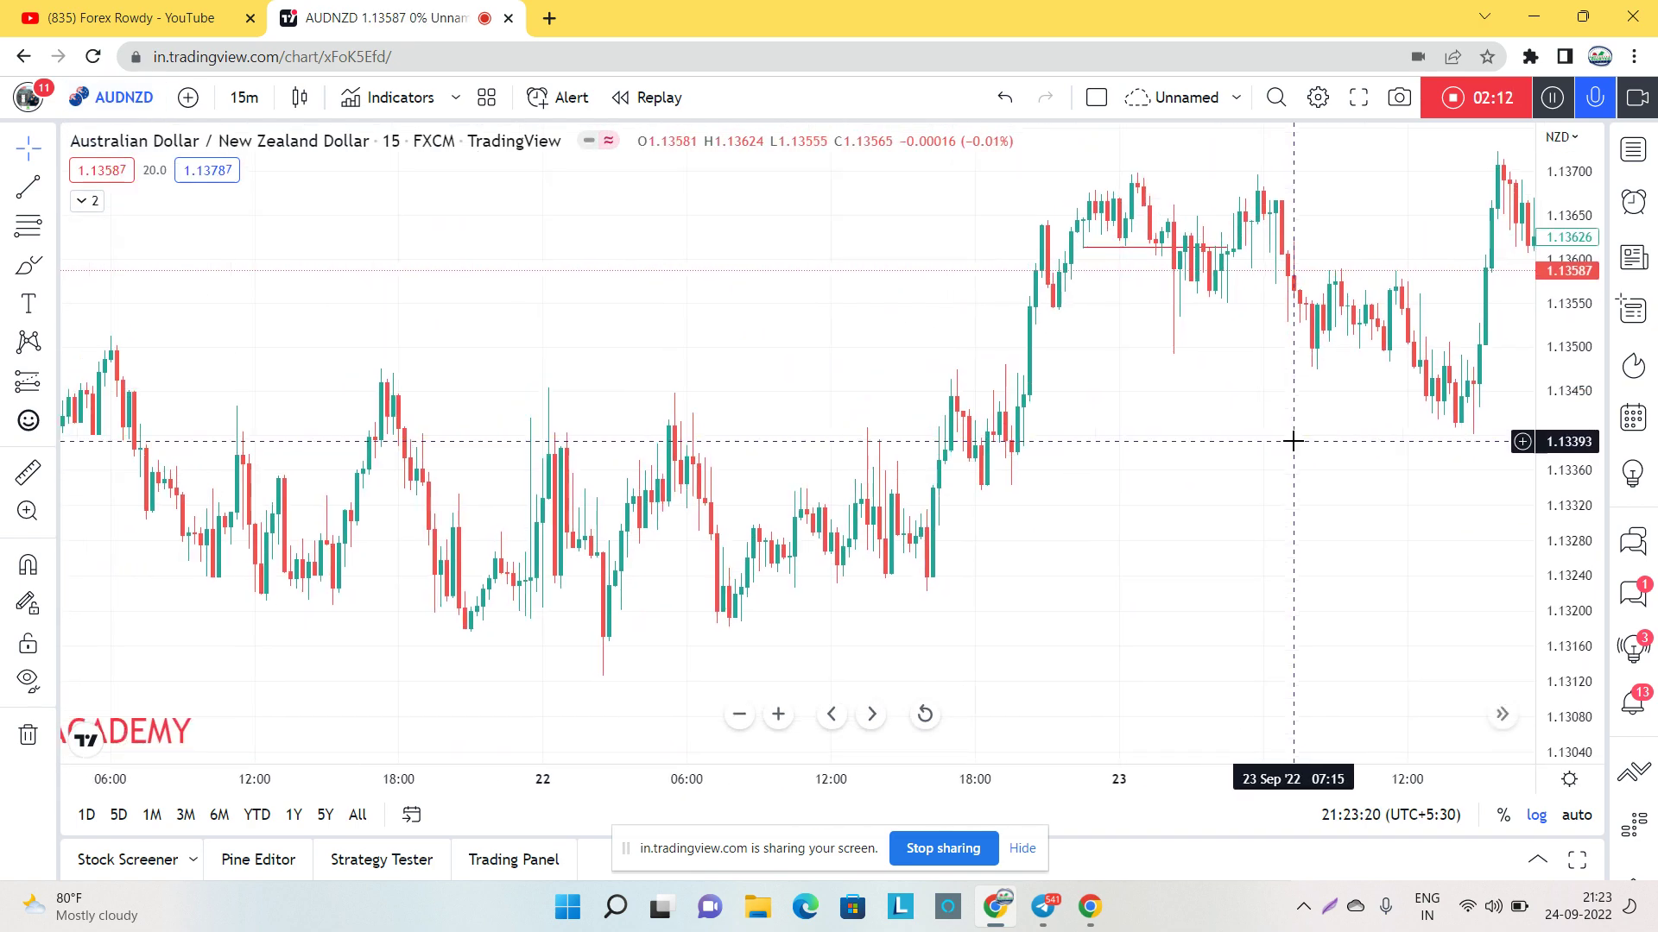
Step: Place a long position from the 22 September low on AUDNZD, entry 1.13213, stop 1.13170, target 1.13476, extended until price reaches the target
drag(639, 373, 866, 300)
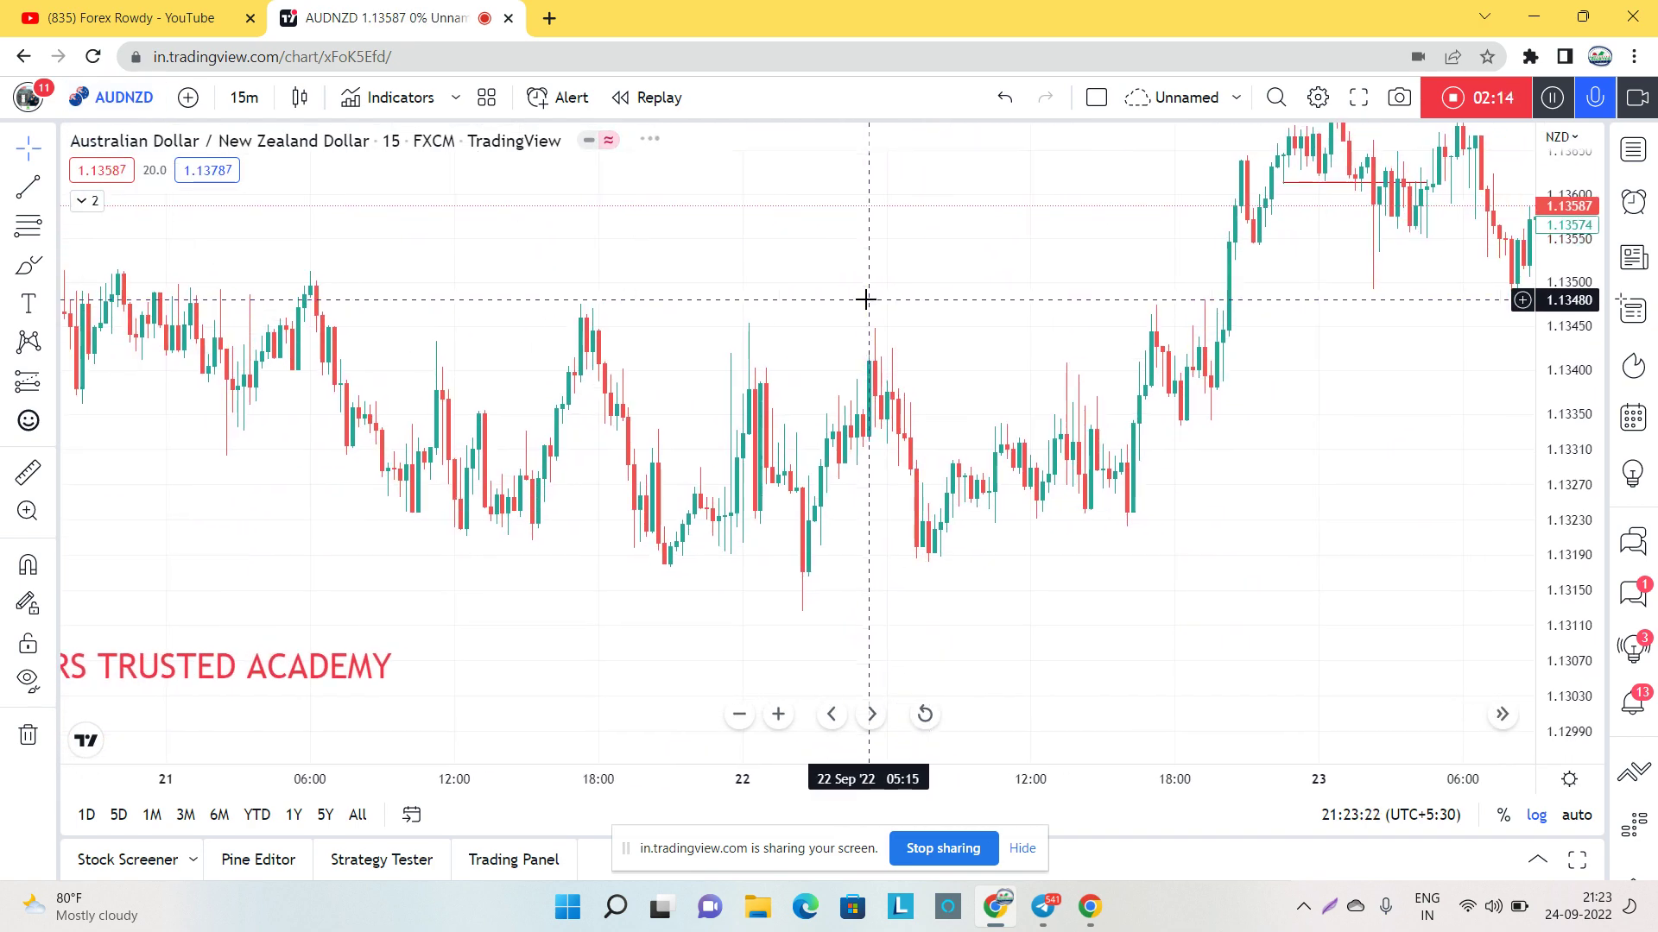
click(51, 389)
click(125, 390)
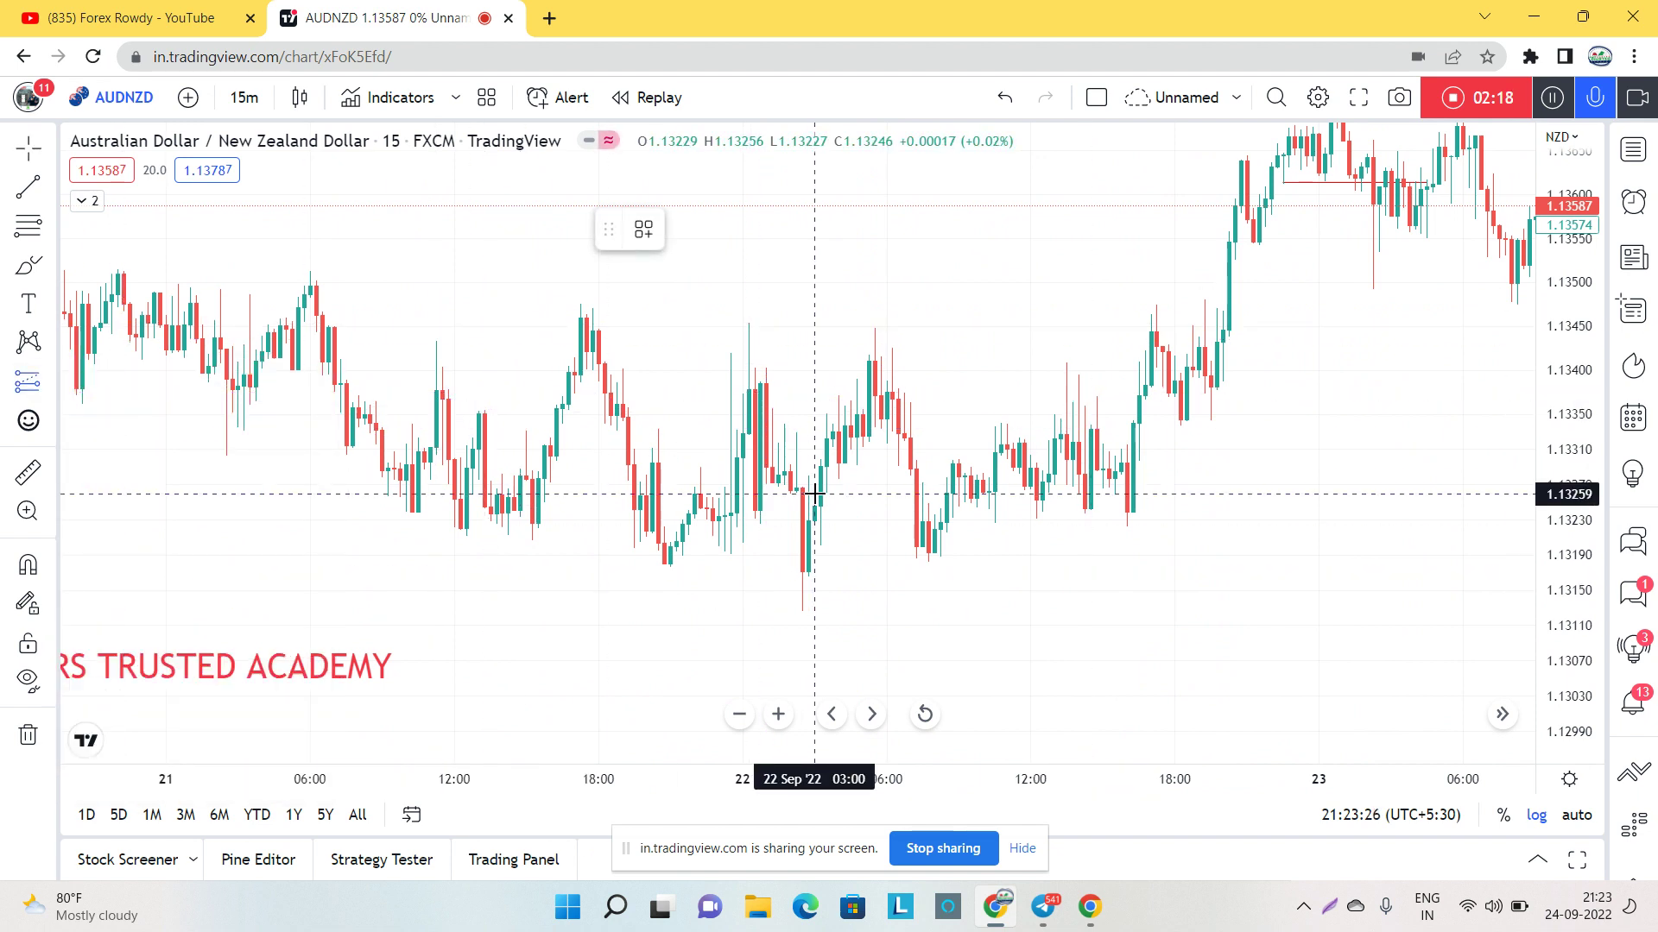
click(941, 536)
drag(938, 634, 933, 572)
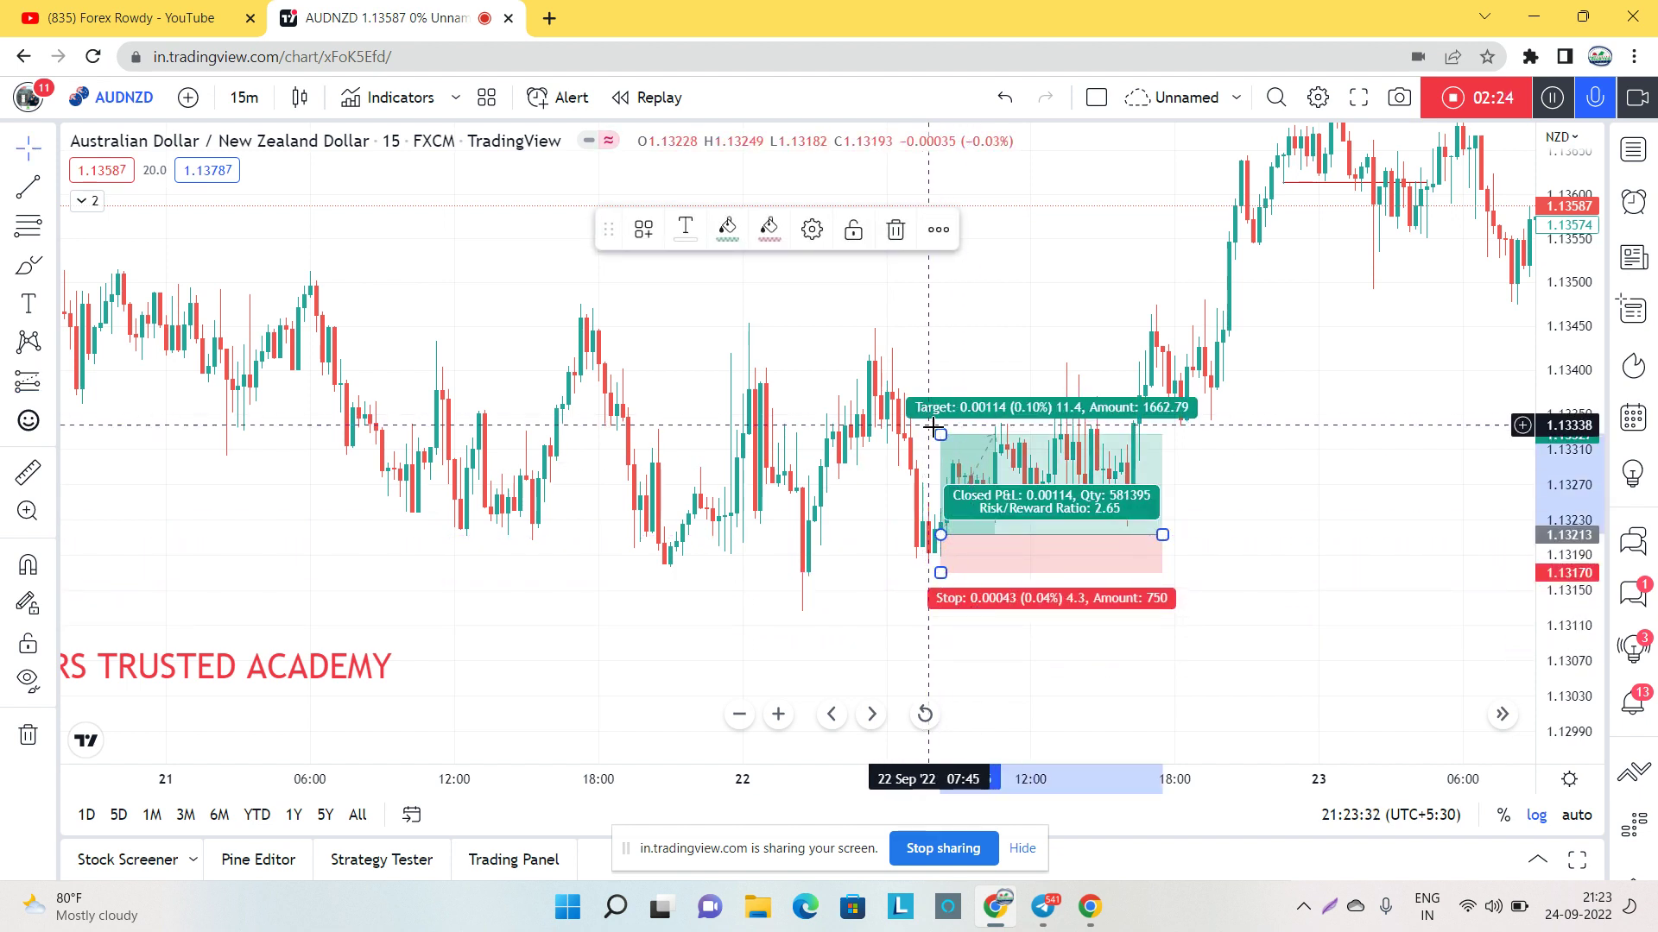
drag(941, 434, 922, 303)
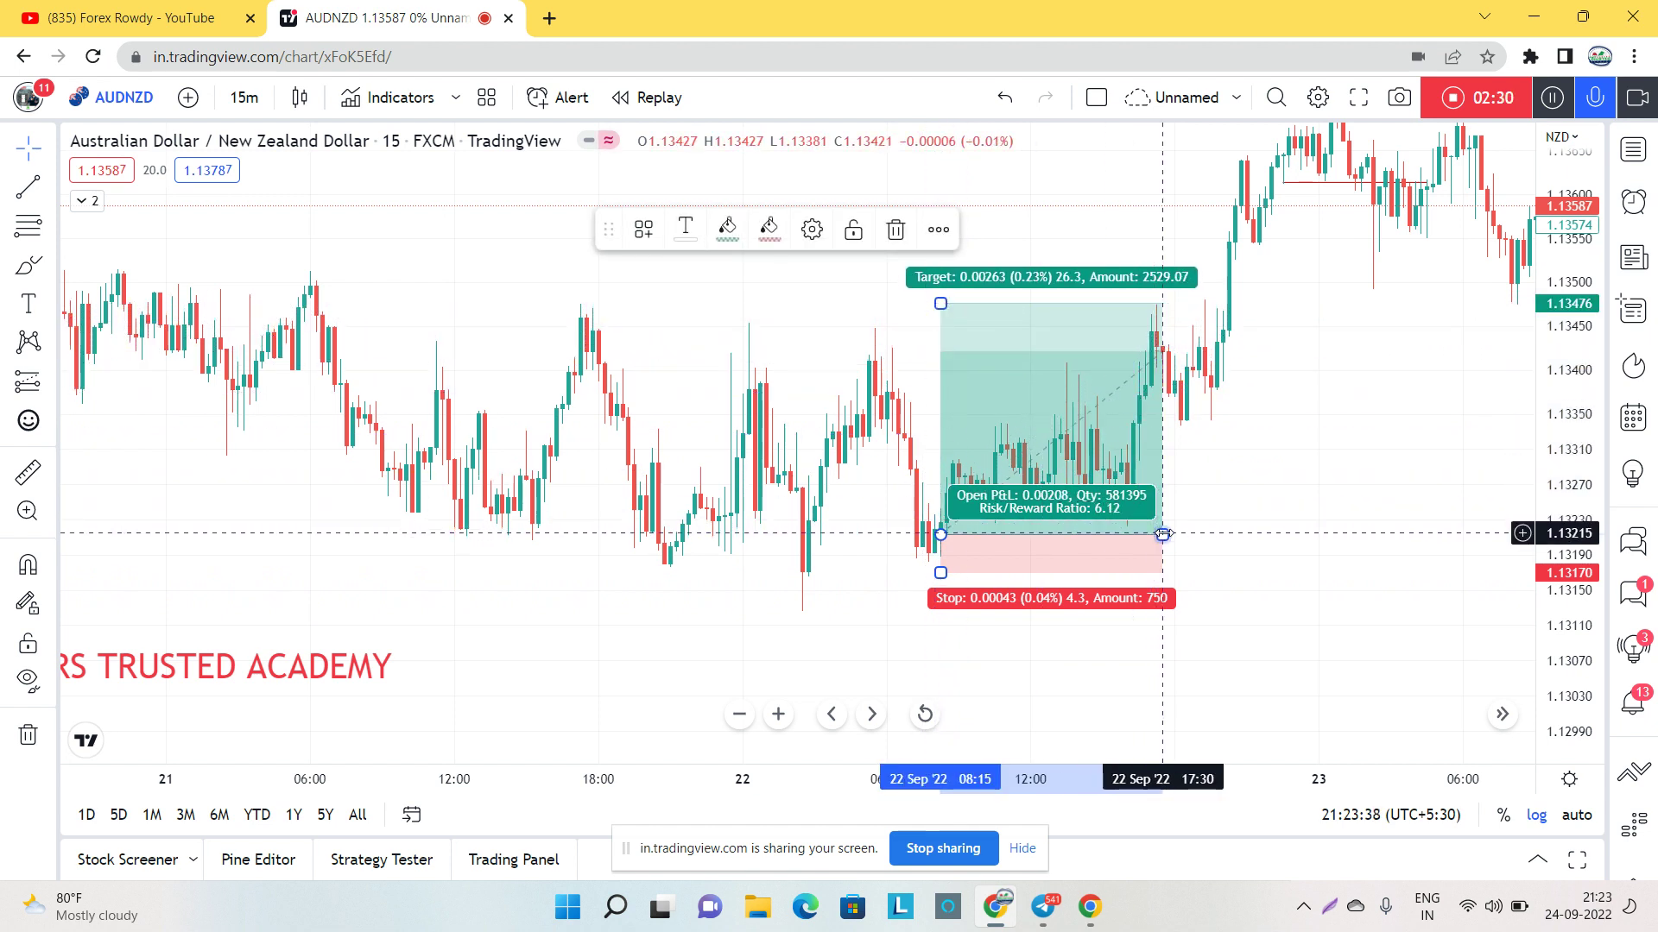
drag(1162, 535, 1252, 535)
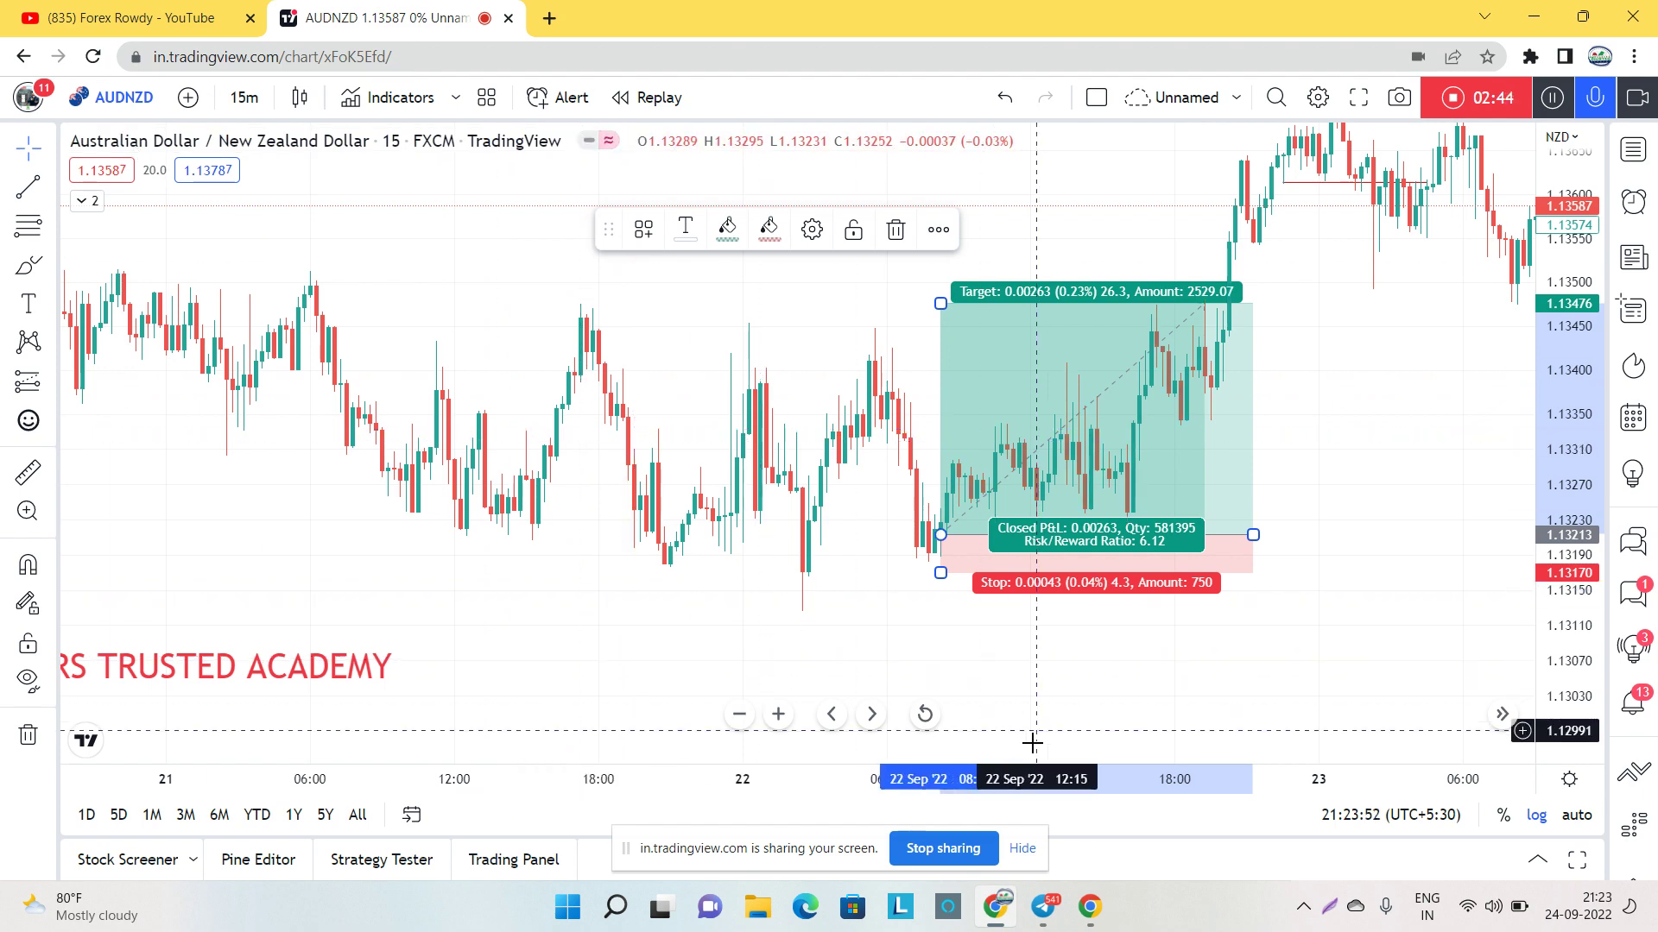
Step: Switch to Telegram and examine the channel's posts around 21 to 24 September, including the forecasts, result replies, certificates and testimonial videos
click(1049, 908)
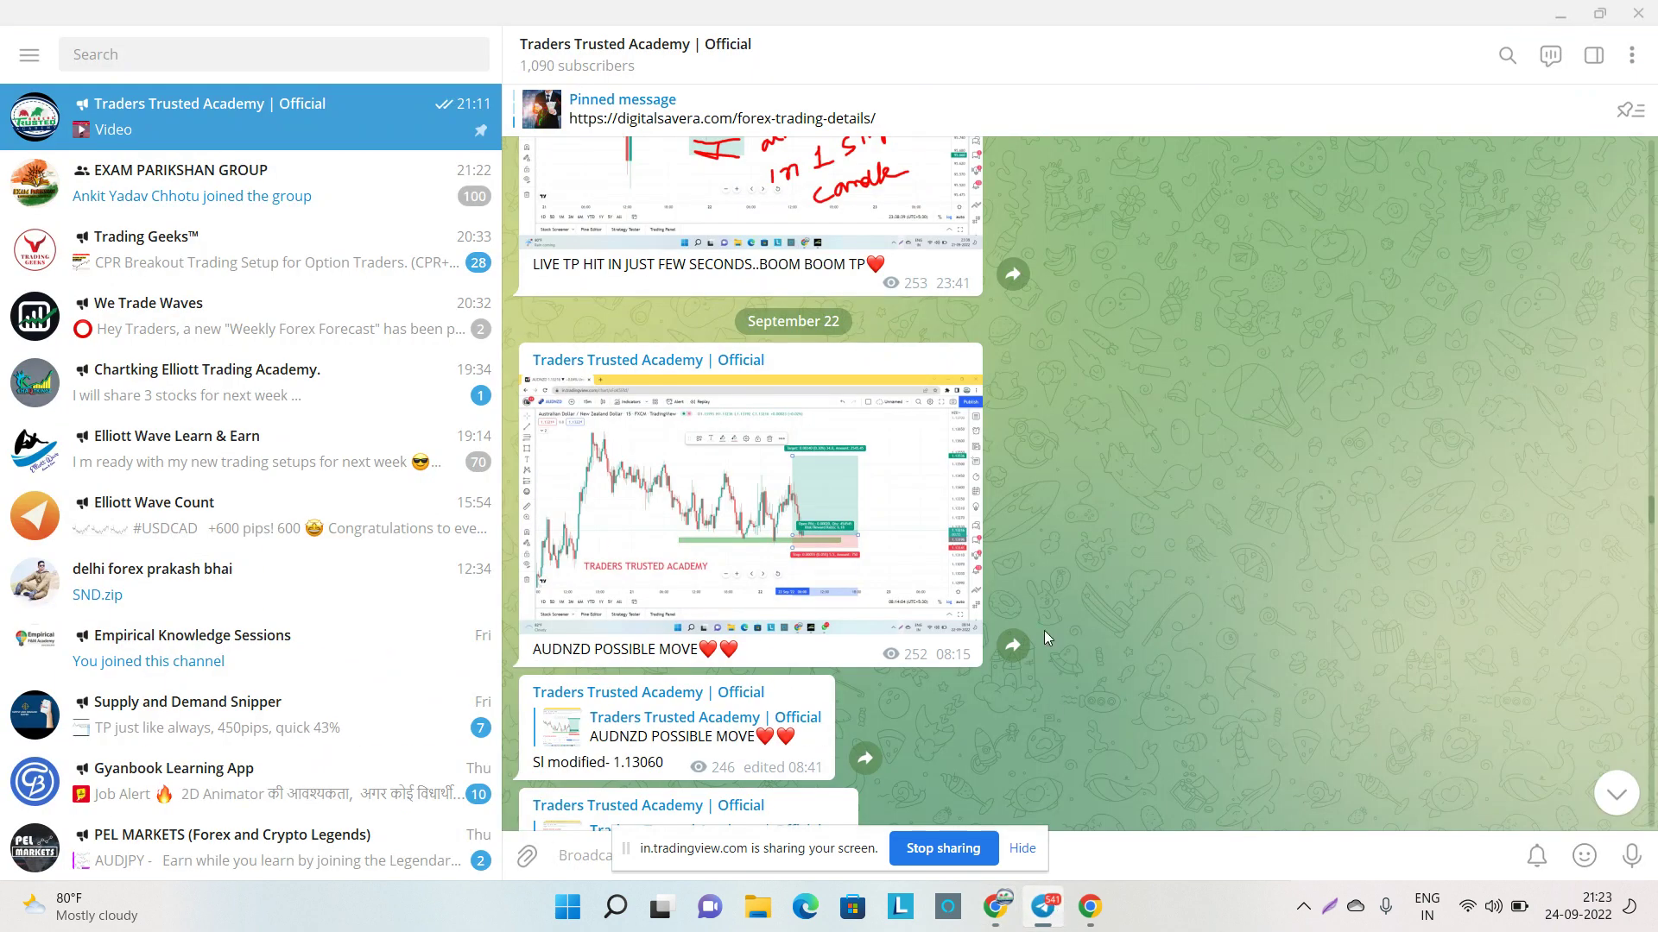
scroll(1044, 635, down, 5)
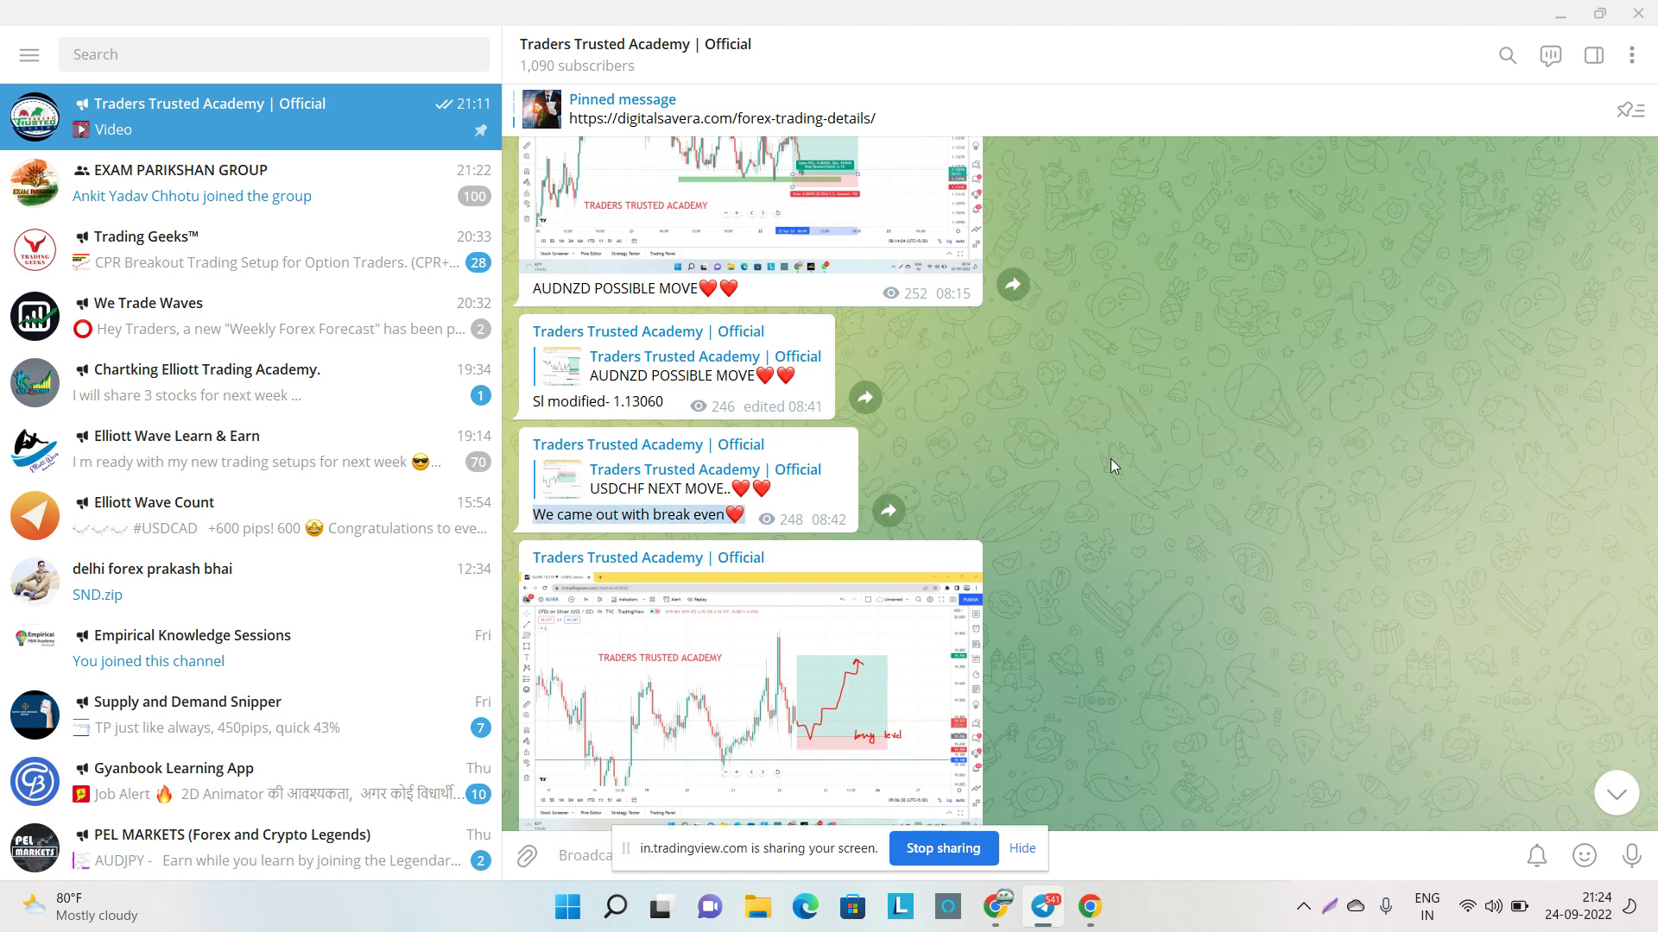
scroll(1112, 466, down, 8)
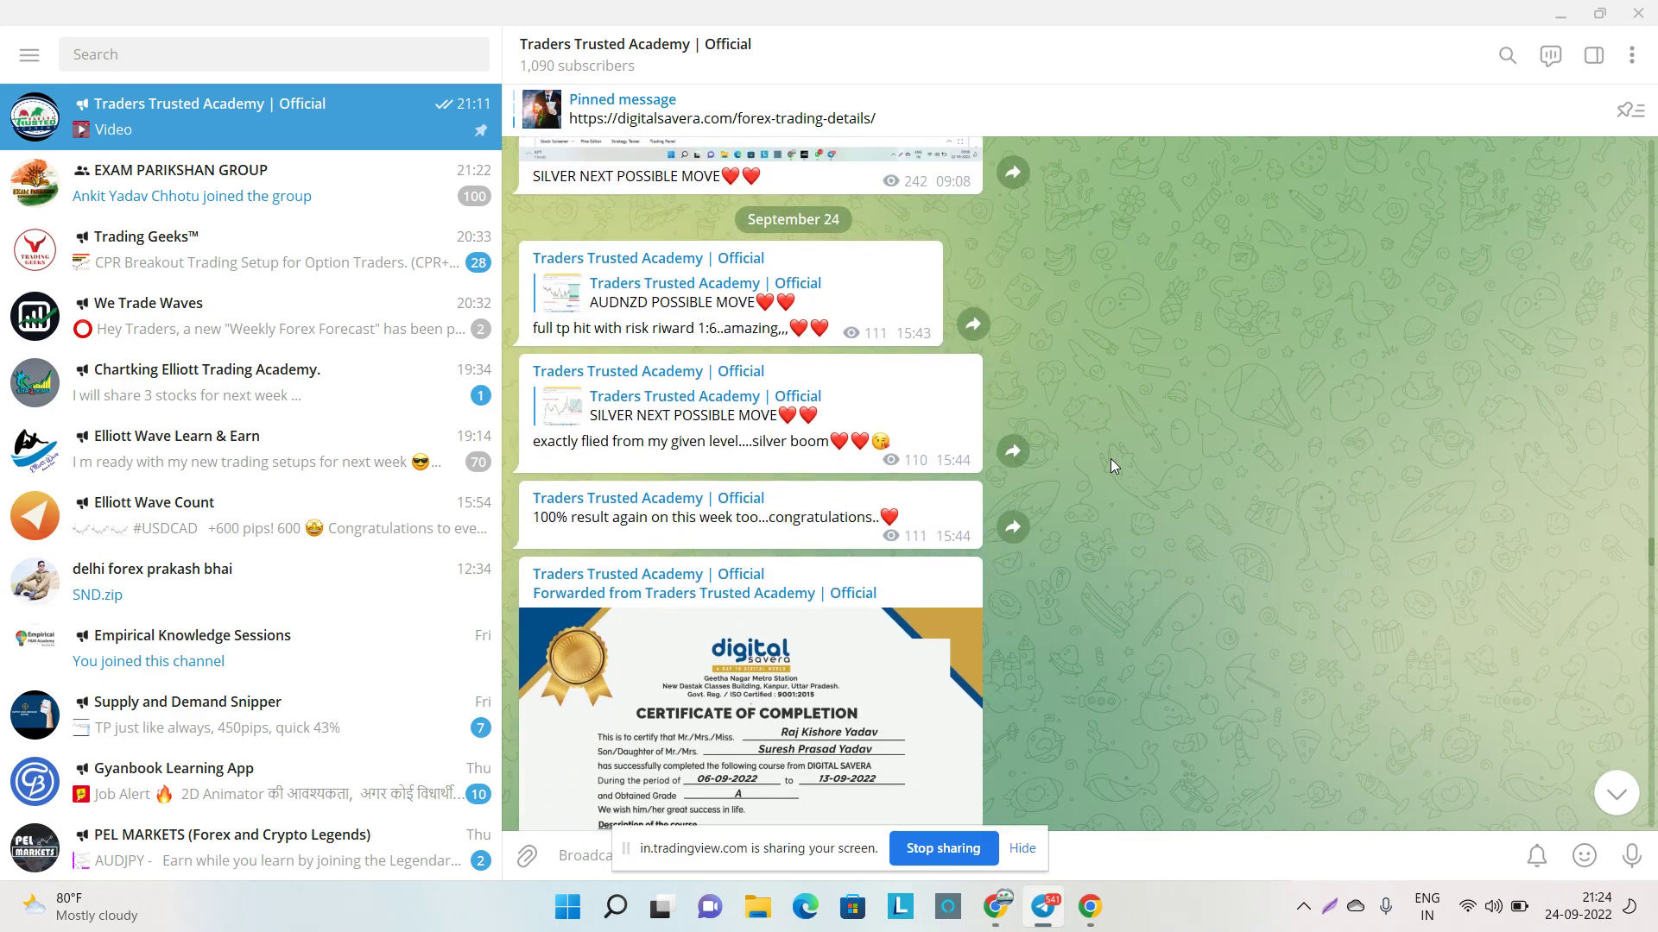
scroll(1111, 463, down, 8)
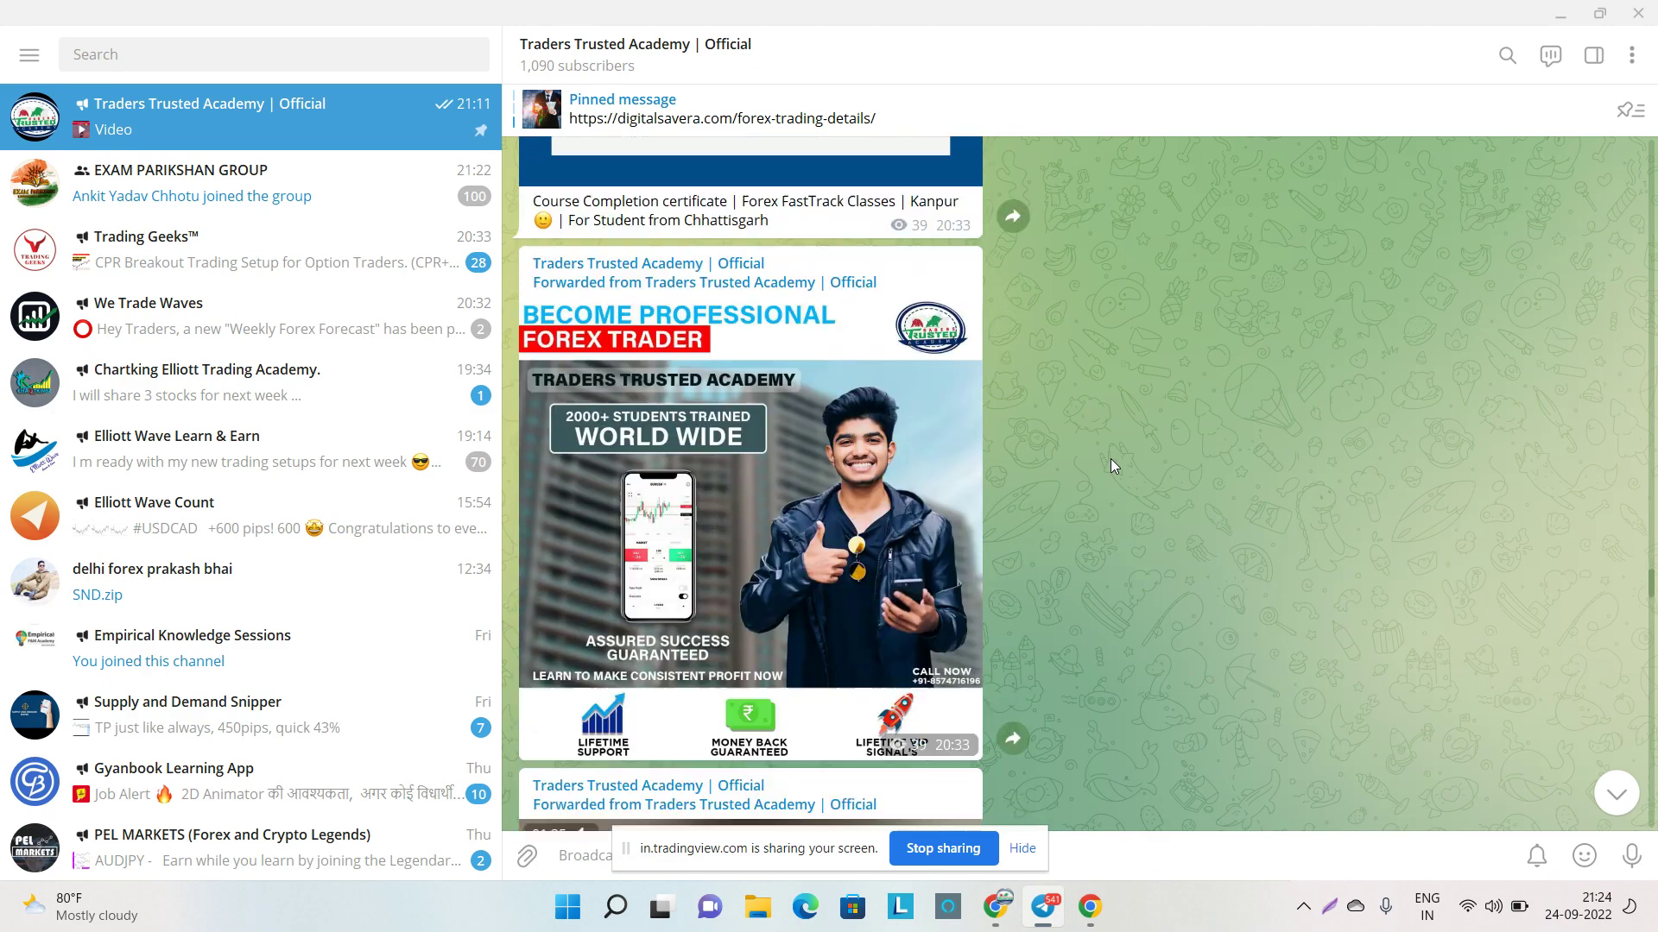
scroll(1111, 460, down, 15)
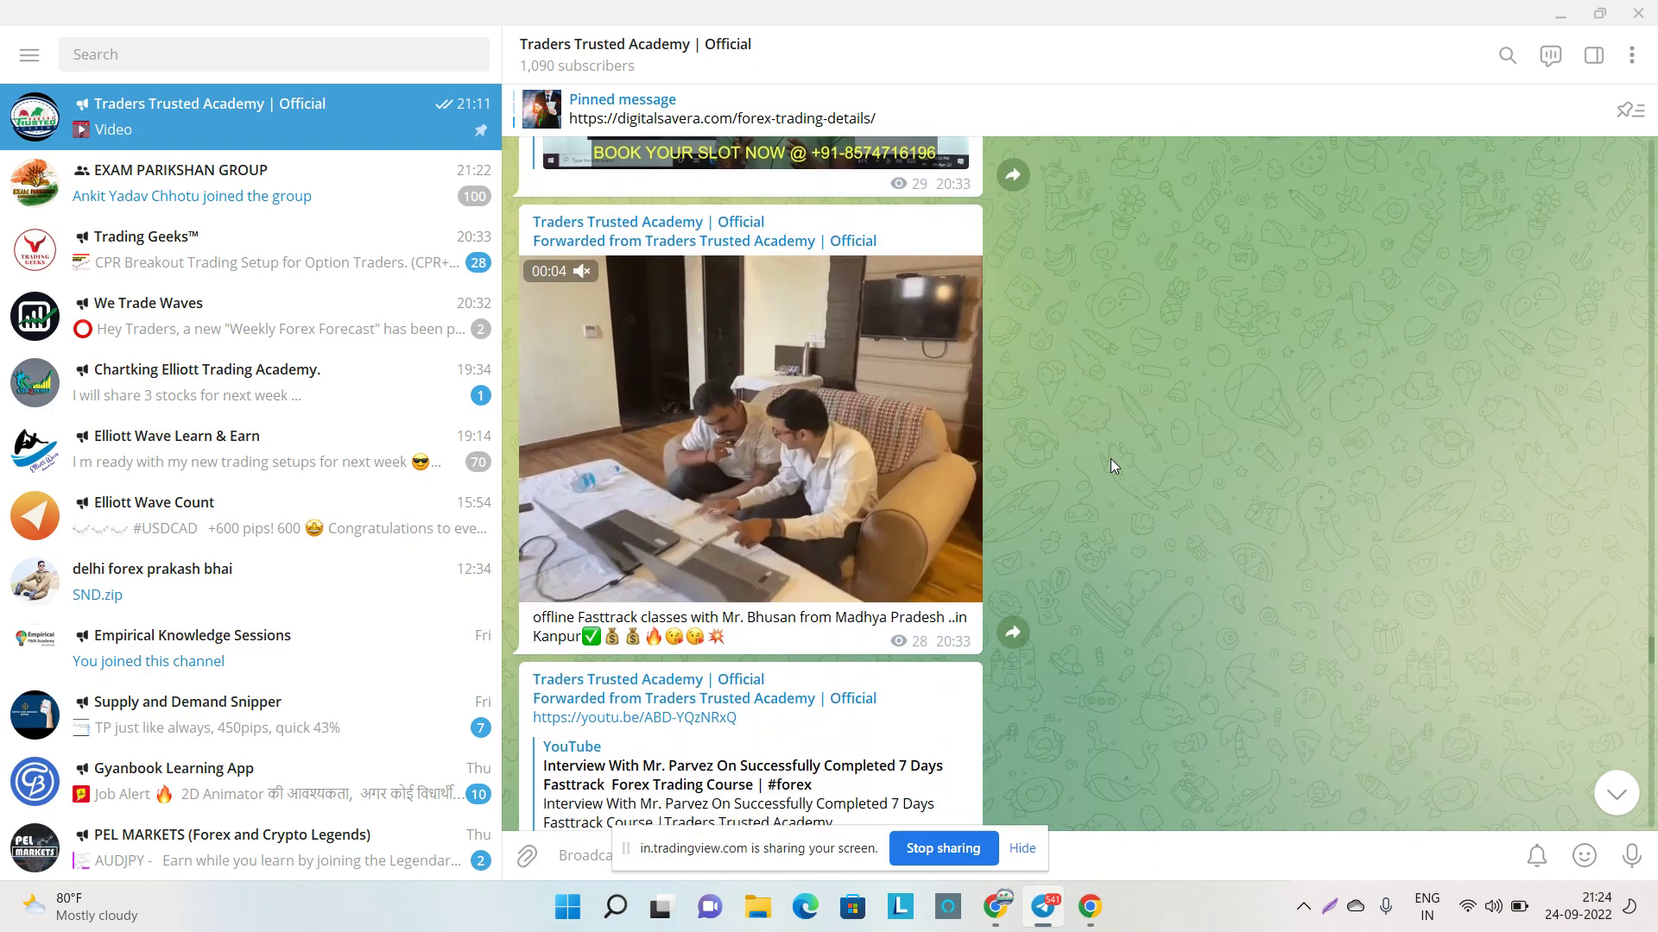
scroll(1113, 466, down, 15)
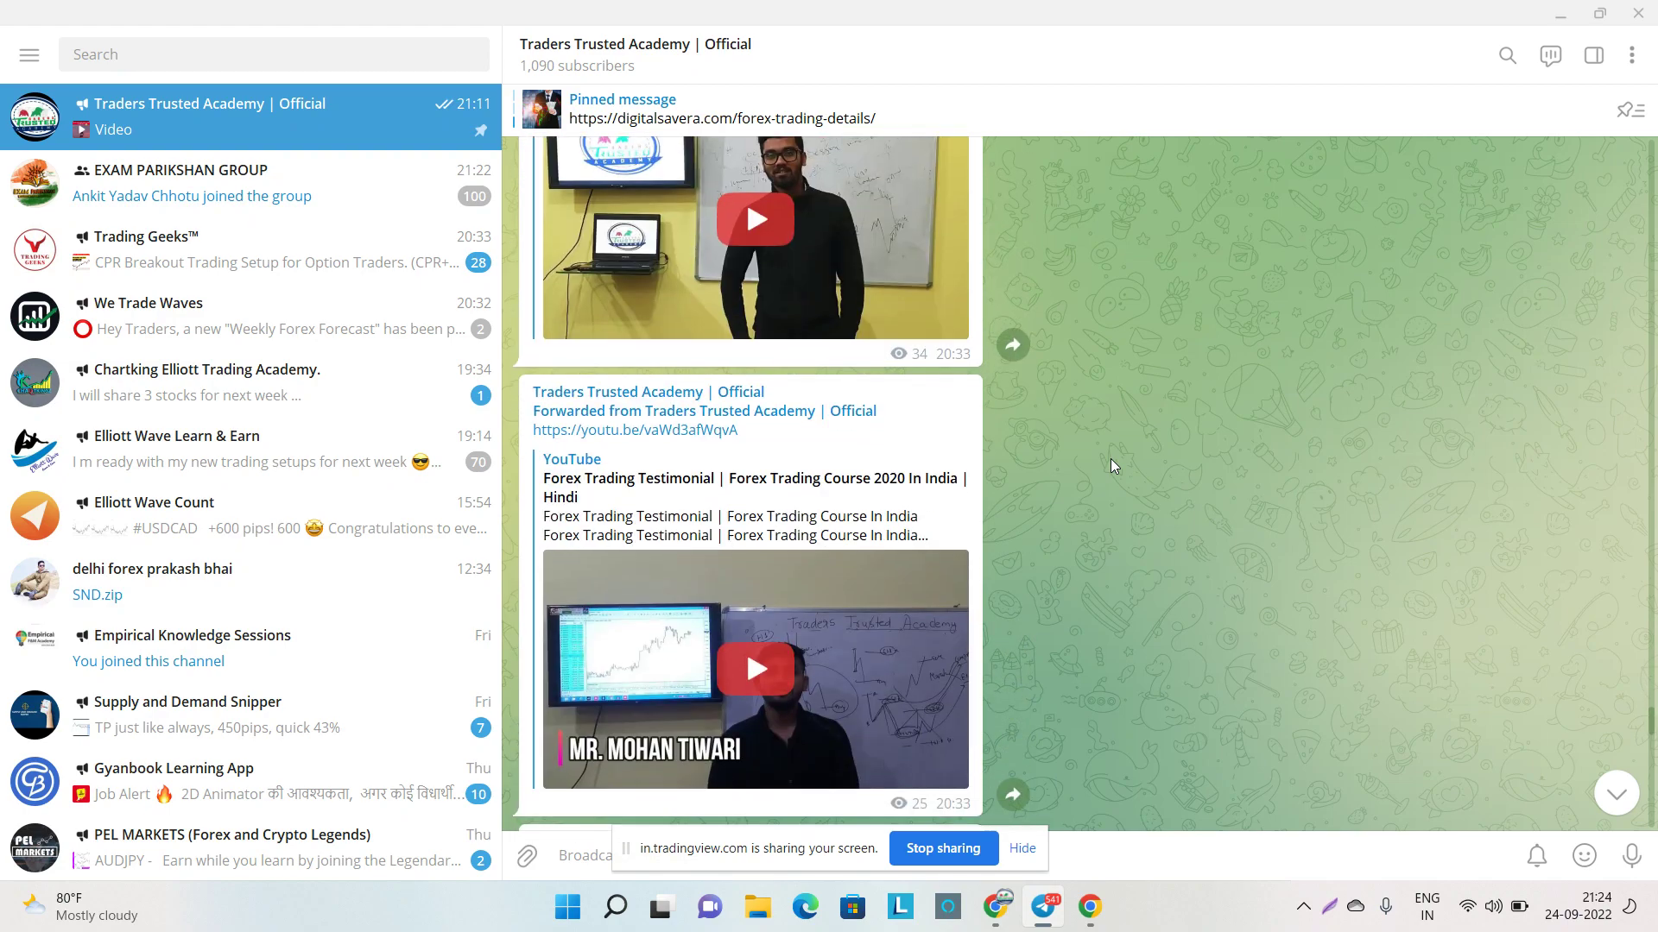
scroll(1112, 466, down, 15)
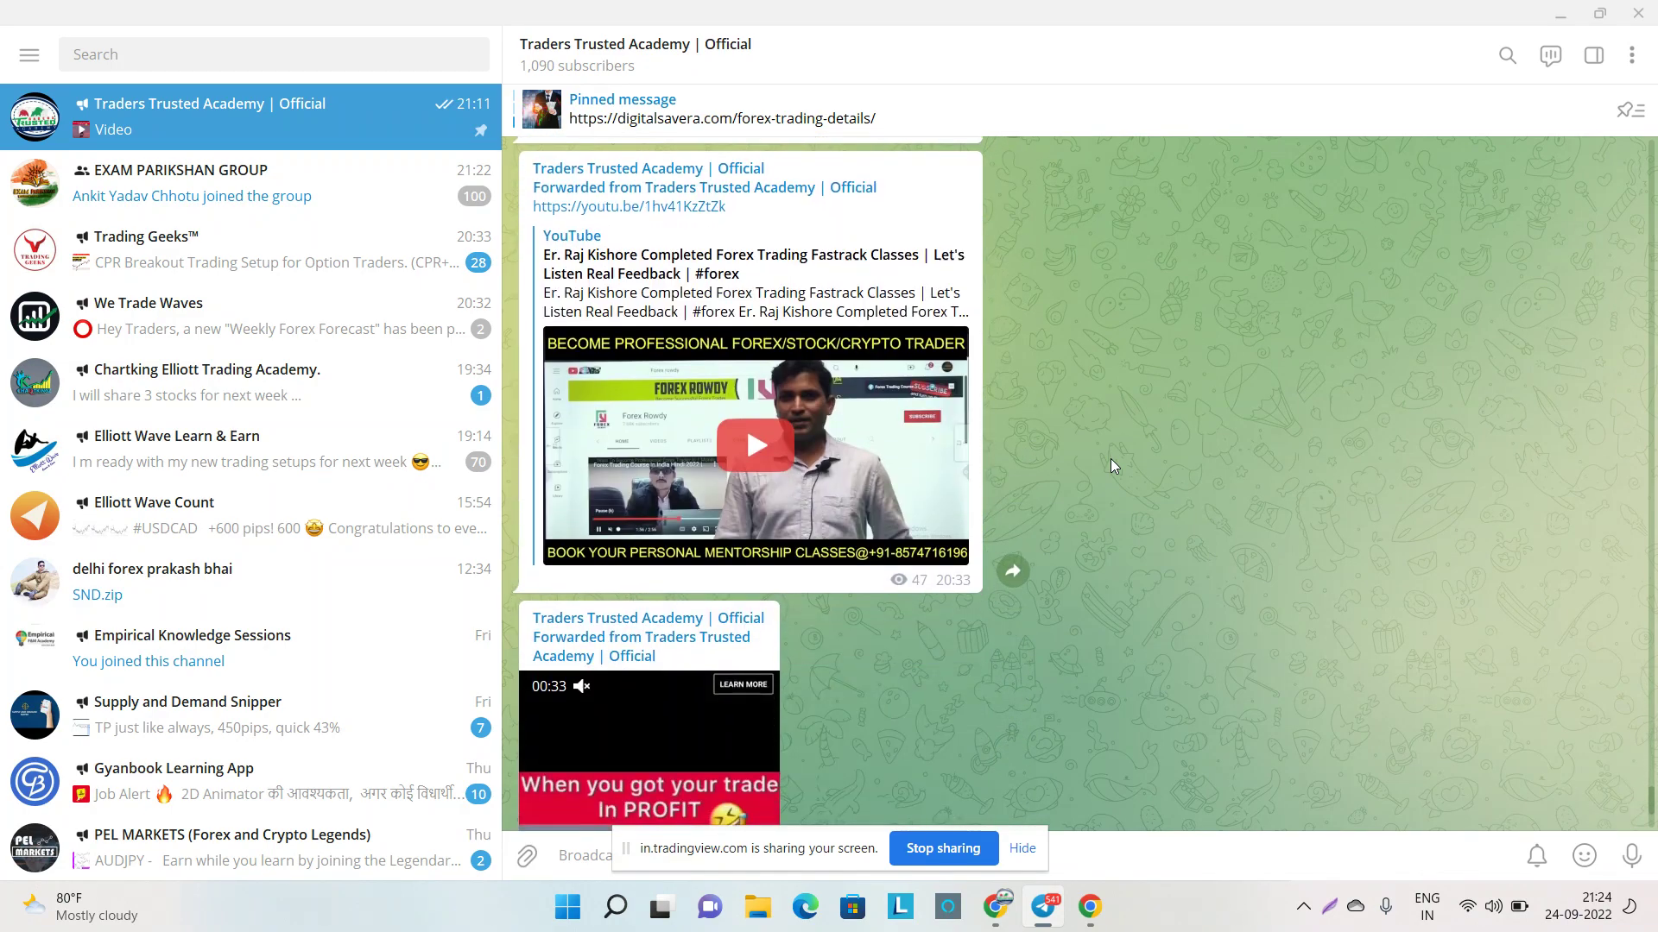
scroll(1111, 465, down, 10)
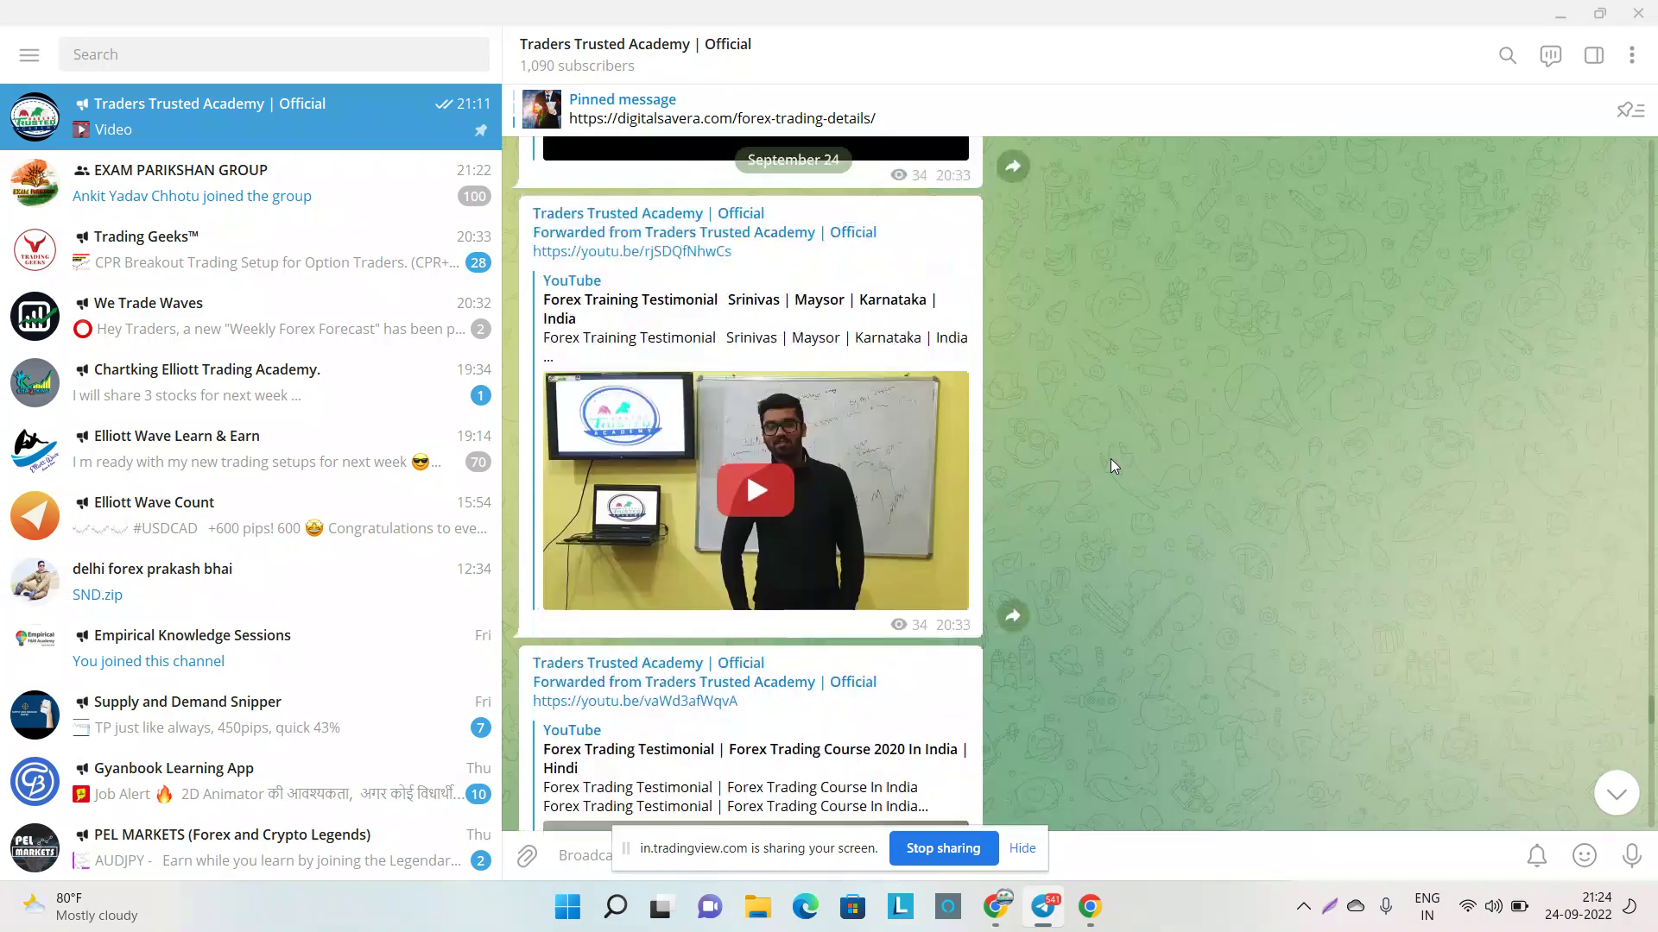
scroll(1111, 458, up, 15)
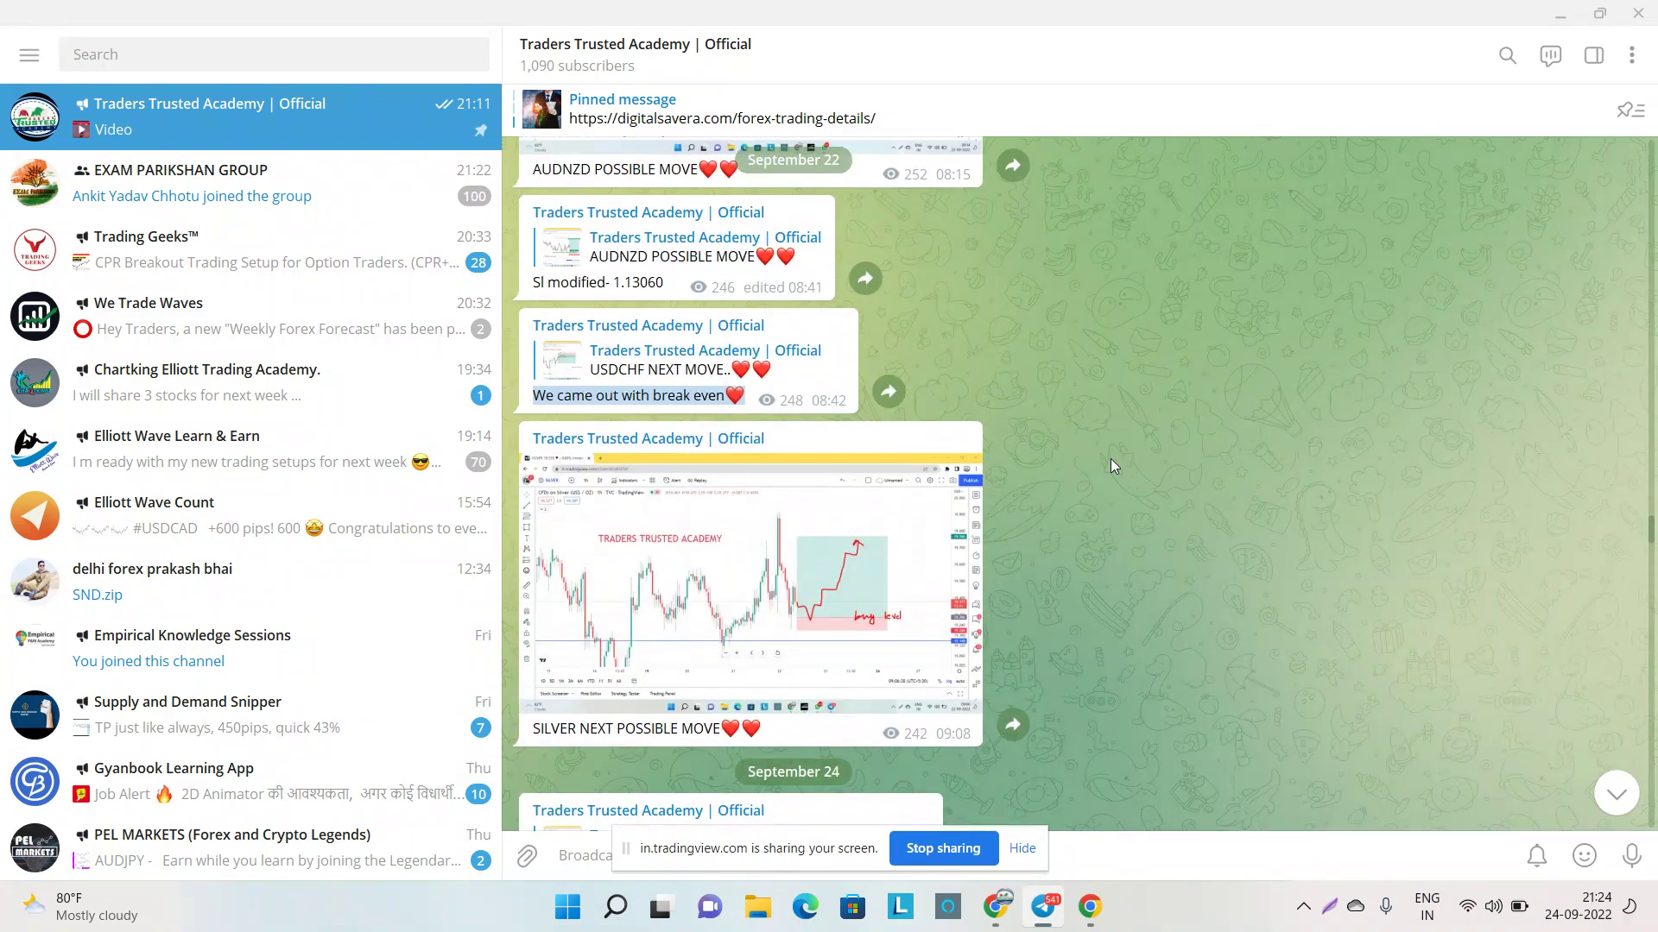
scroll(1111, 458, up, 10)
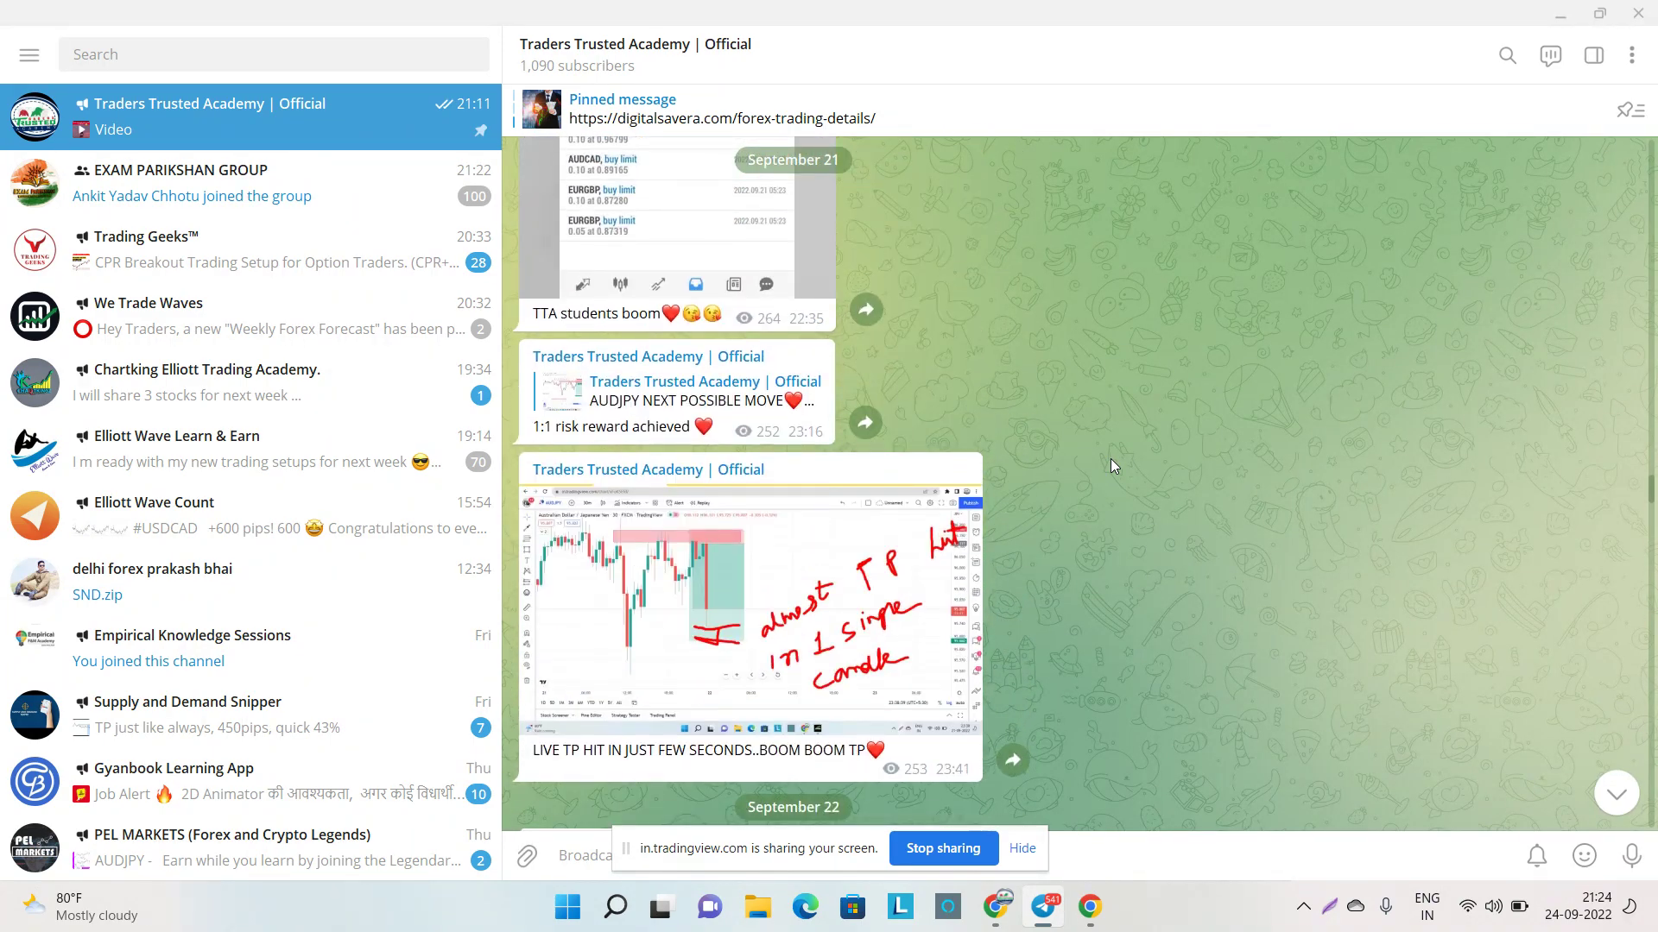
Step: Open the AUDJPY chart image captioned "LIVE TP HIT IN JUST FEW SECONDS" and select its chart area for a screen capture
scroll(1111, 458, down, 3)
click(698, 371)
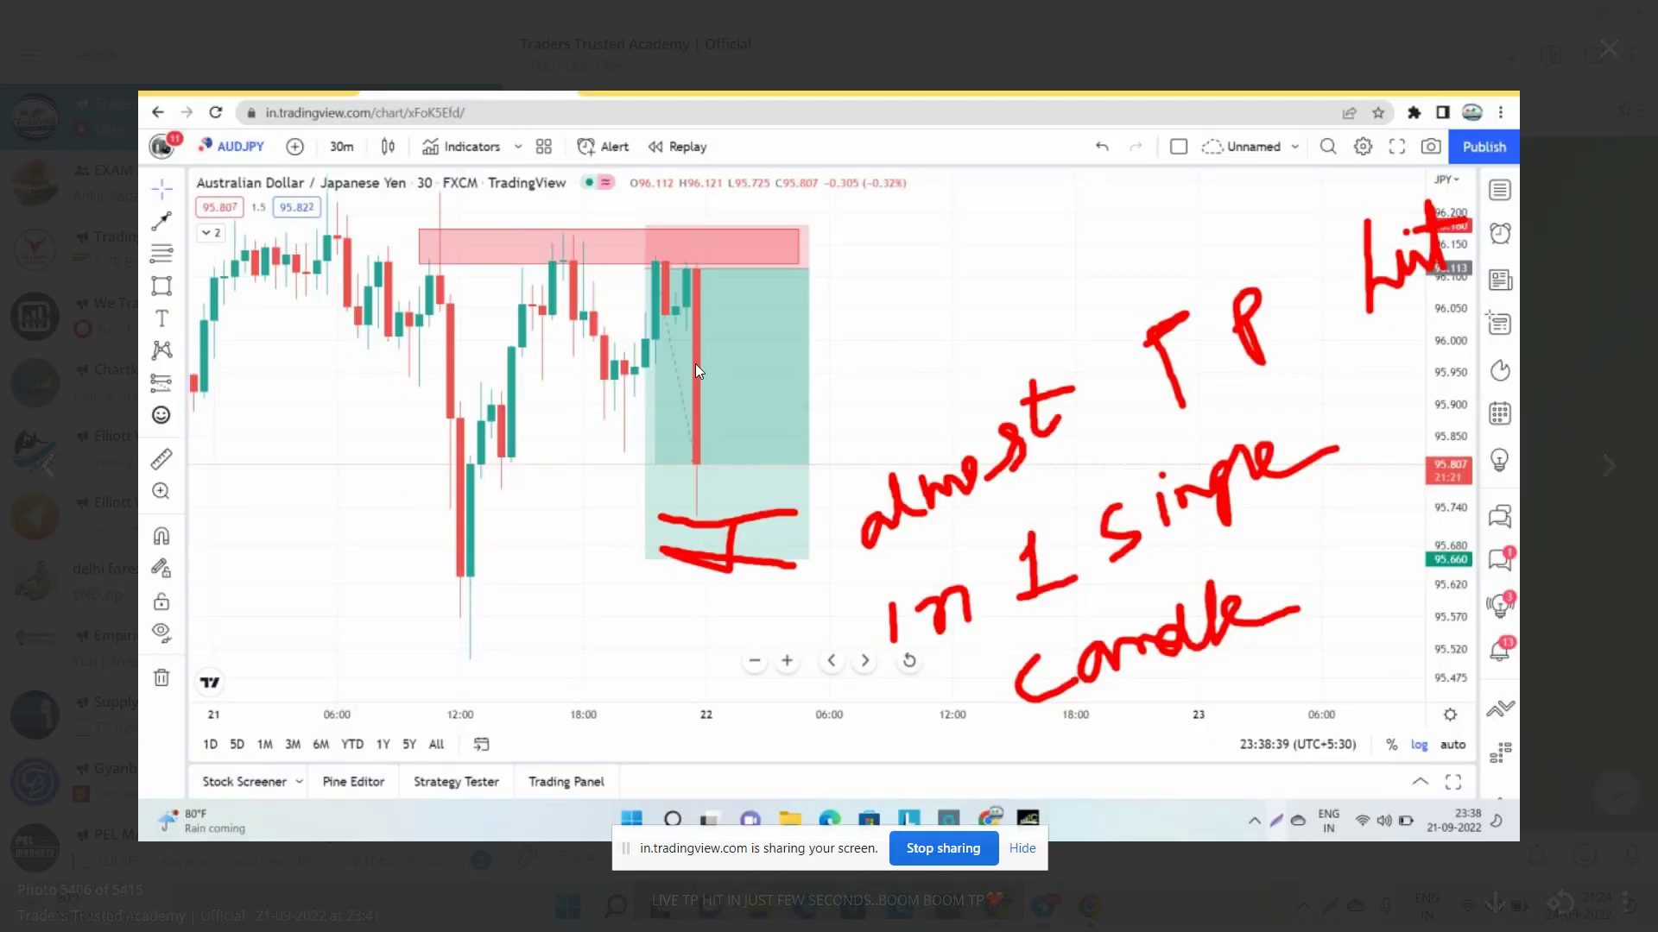
key(Print)
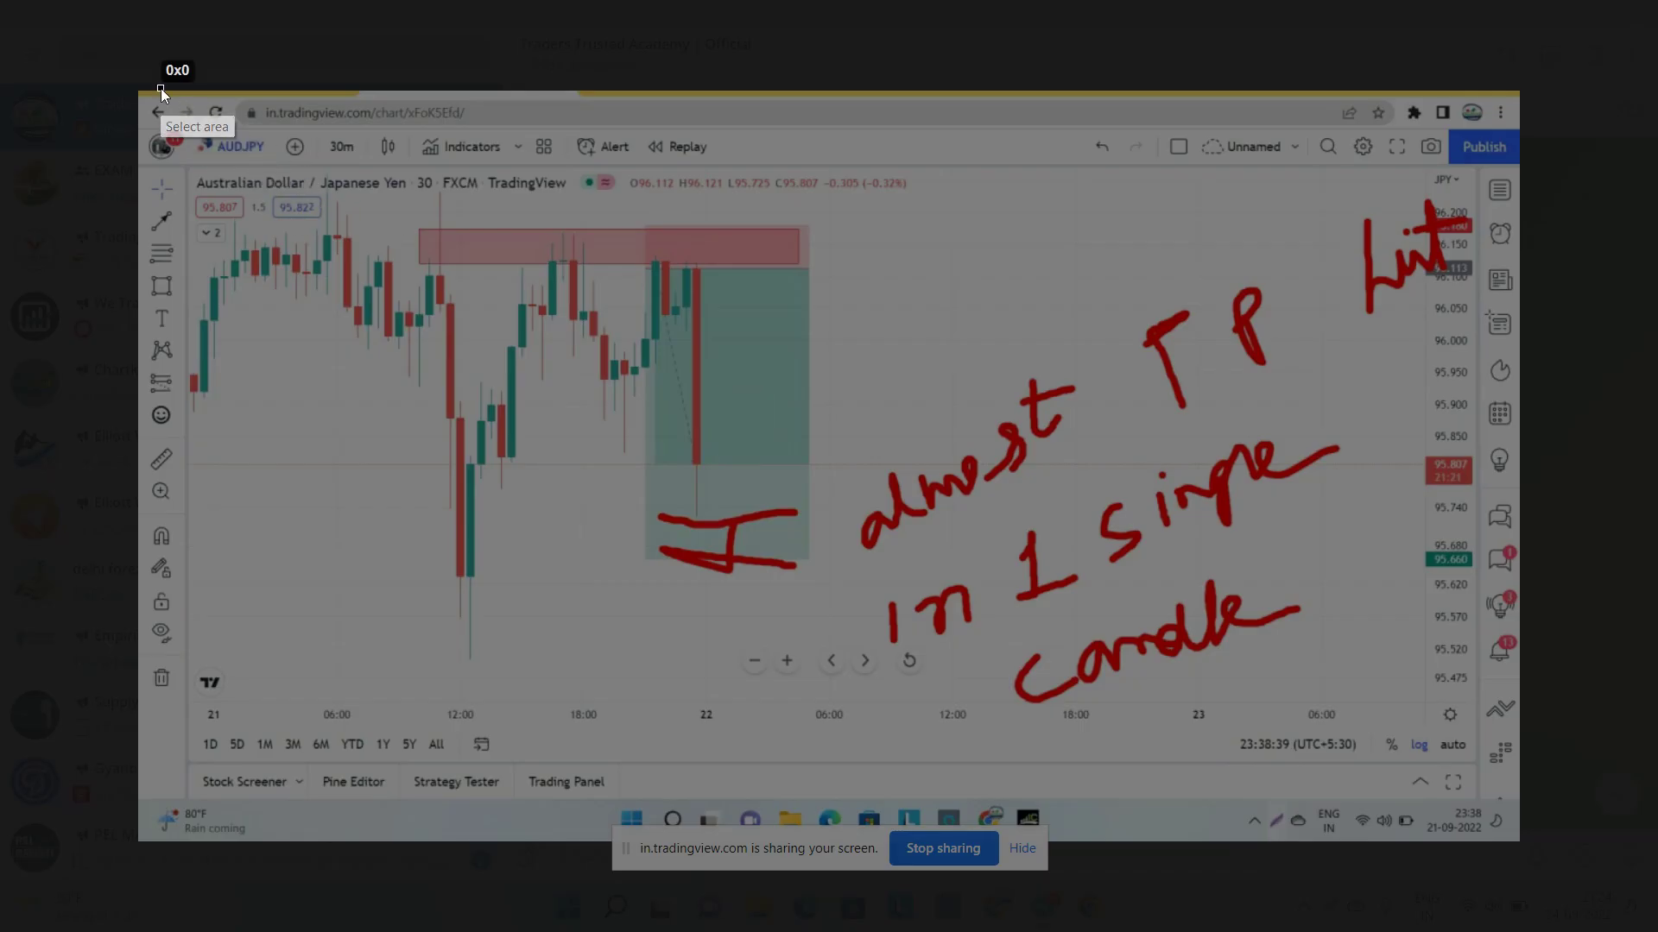
drag(161, 88, 1427, 852)
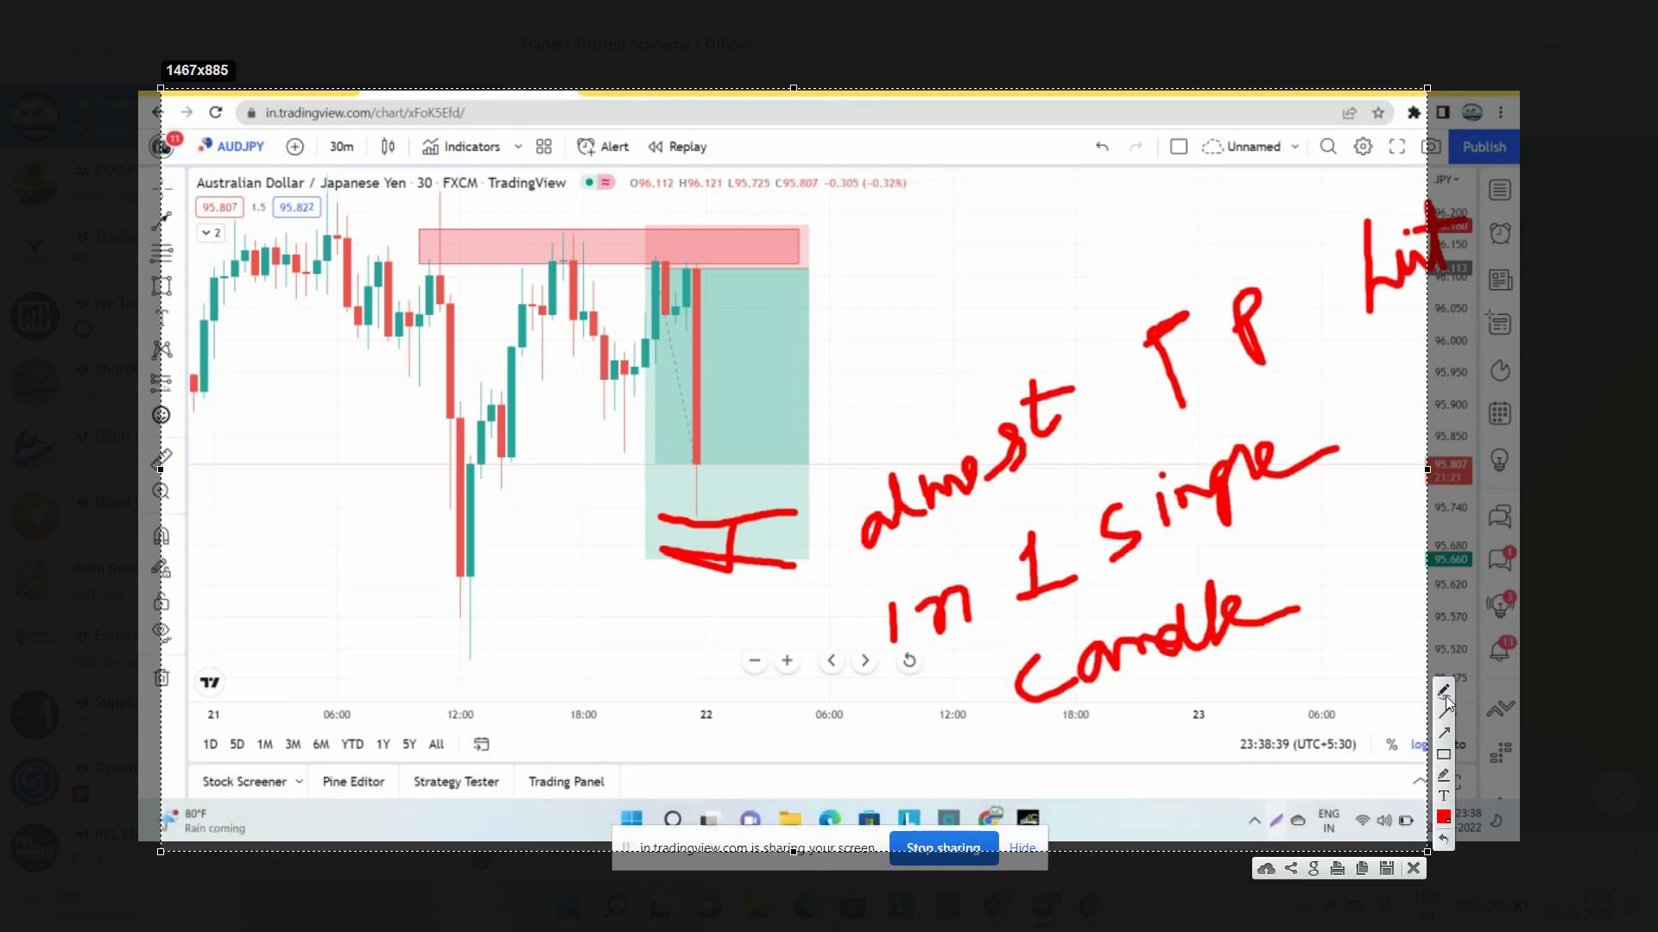
Step: Mark the entry level, the candle's low and the drop between them in red on the AUDJPY capture, discard it and close the image
drag(628, 273, 628, 273)
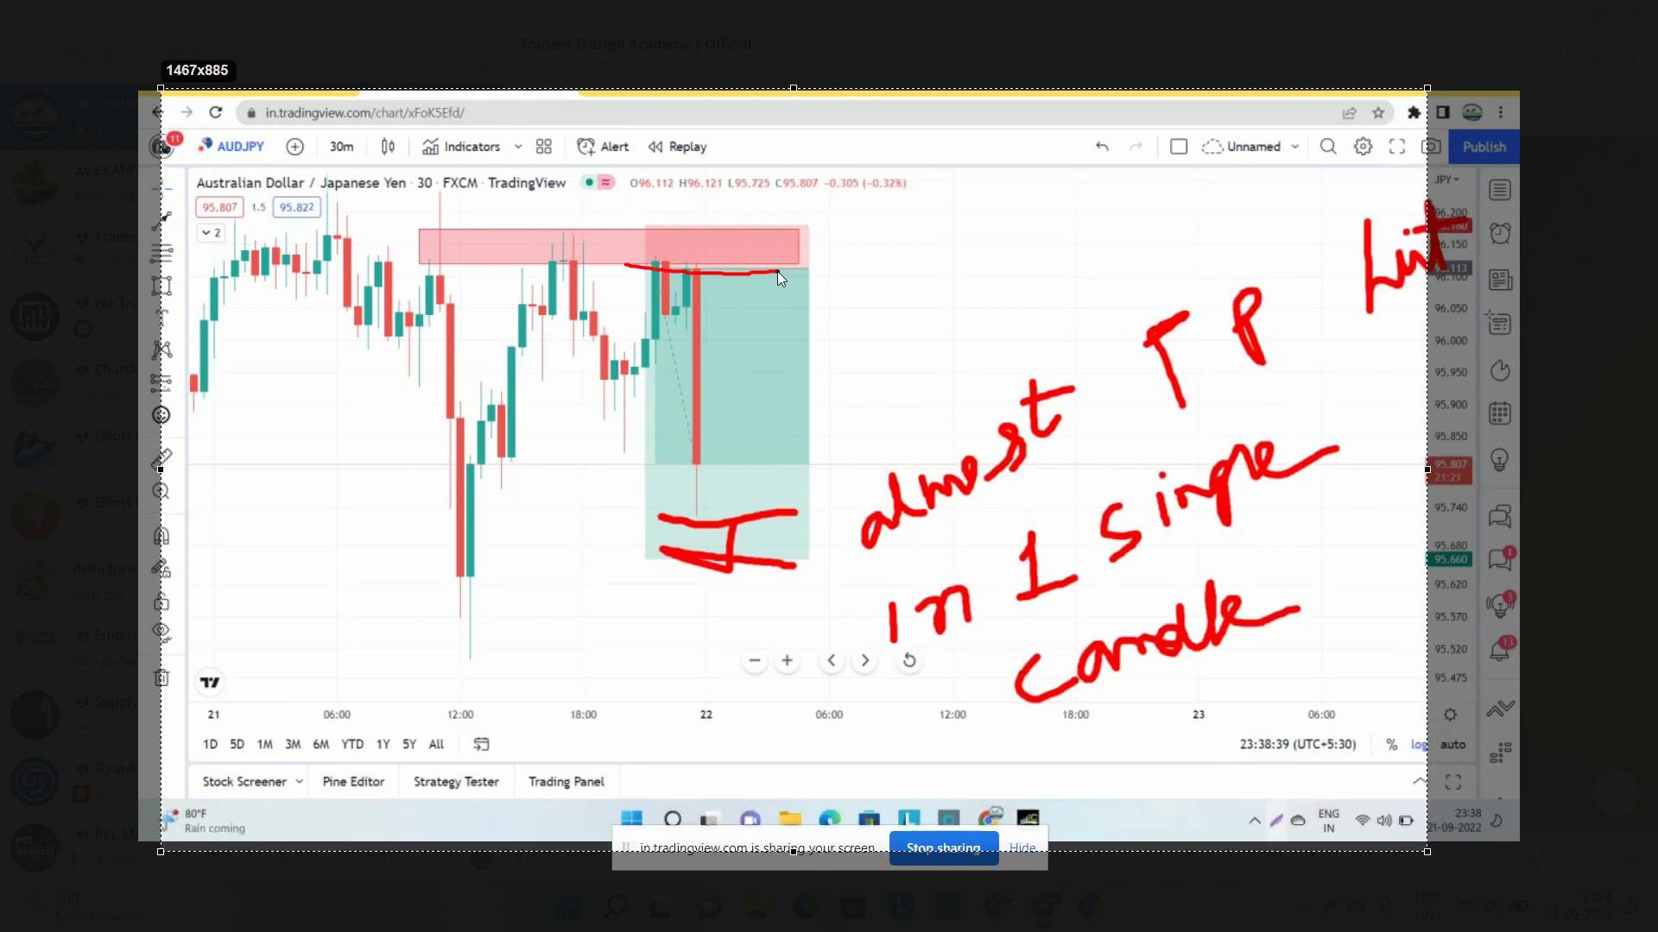
drag(777, 271, 778, 272)
click(1439, 716)
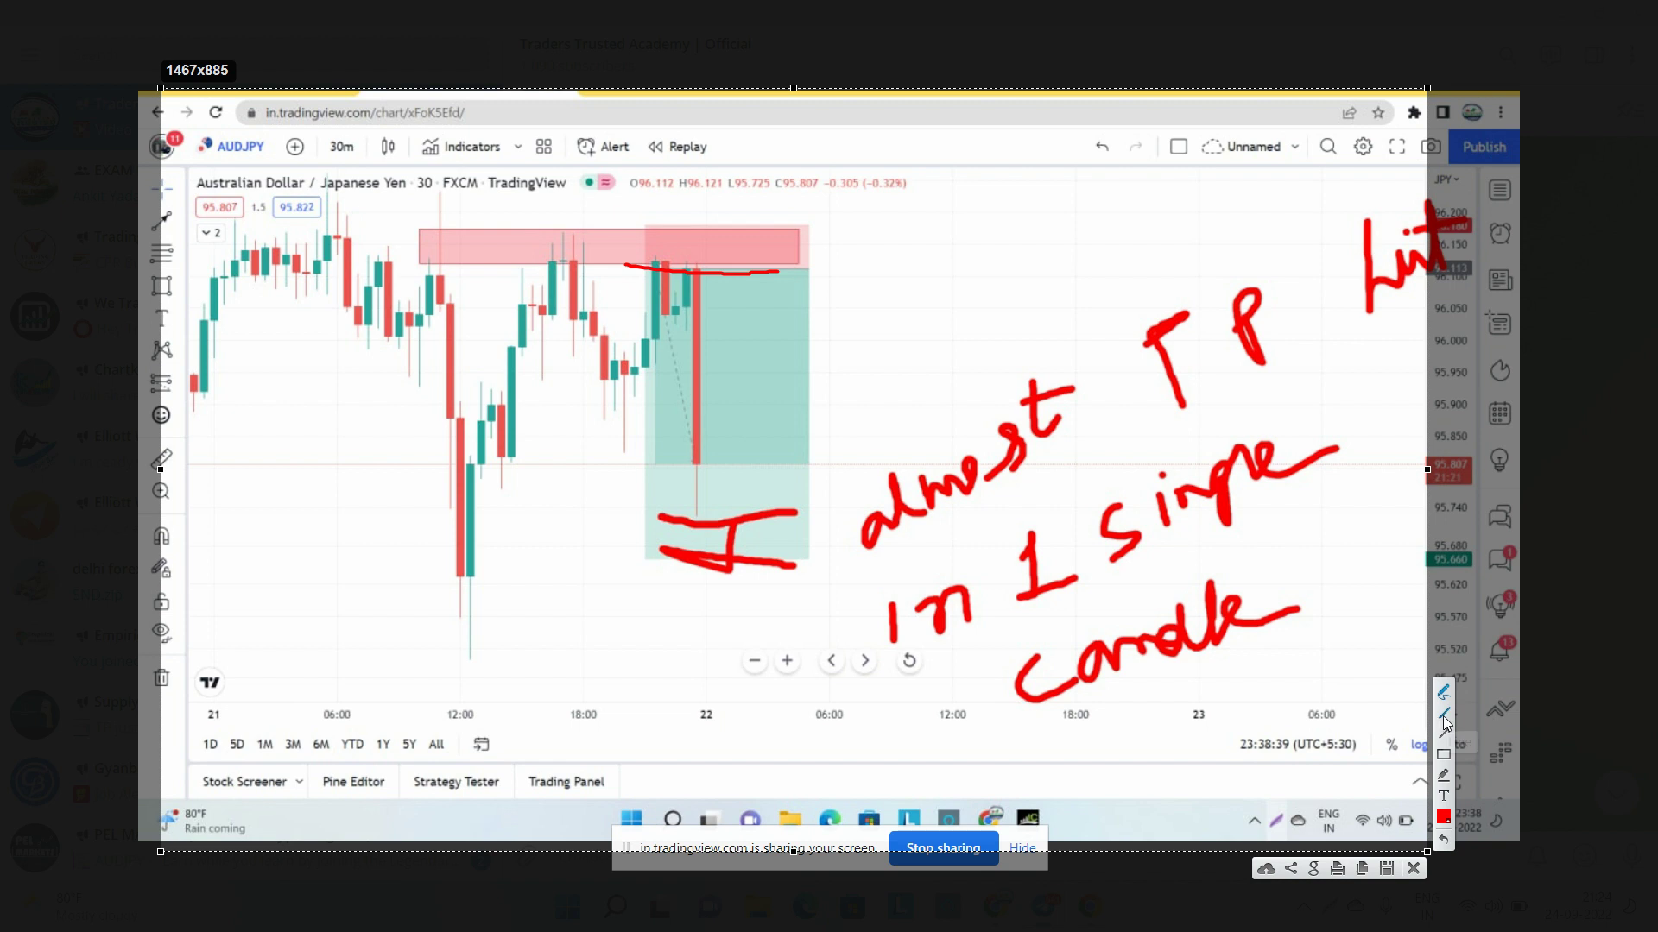
drag(597, 267, 1415, 272)
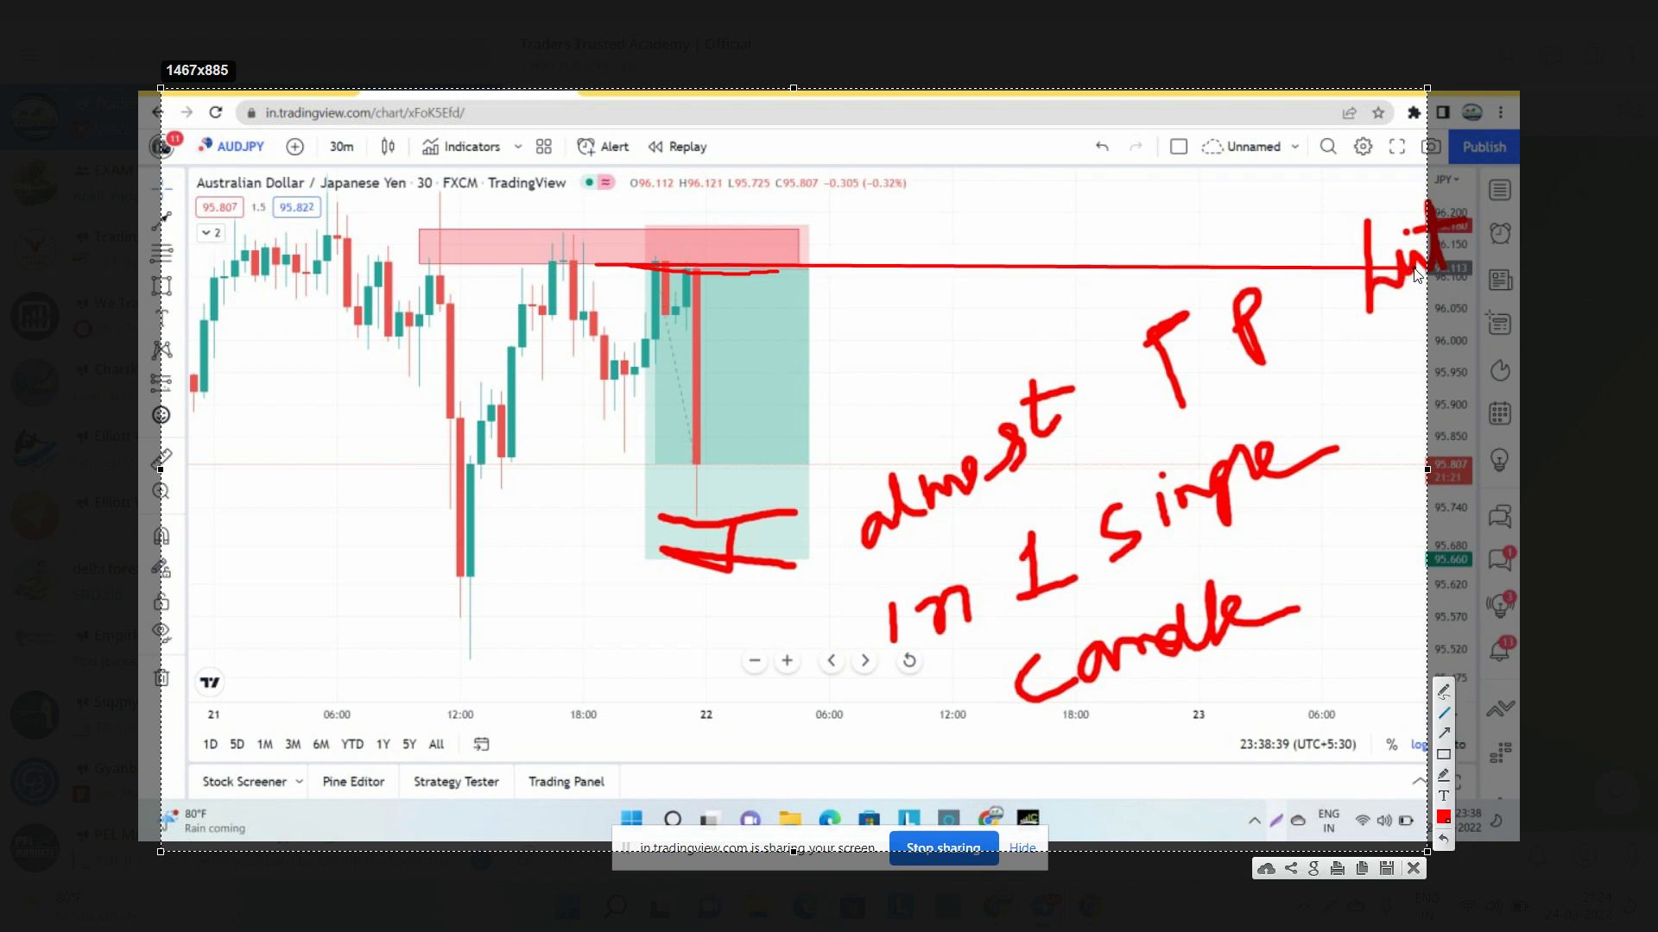
drag(636, 516, 911, 510)
mouse_move(686, 432)
mouse_down()
mouse_move(734, 520)
mouse_move(859, 524)
mouse_up()
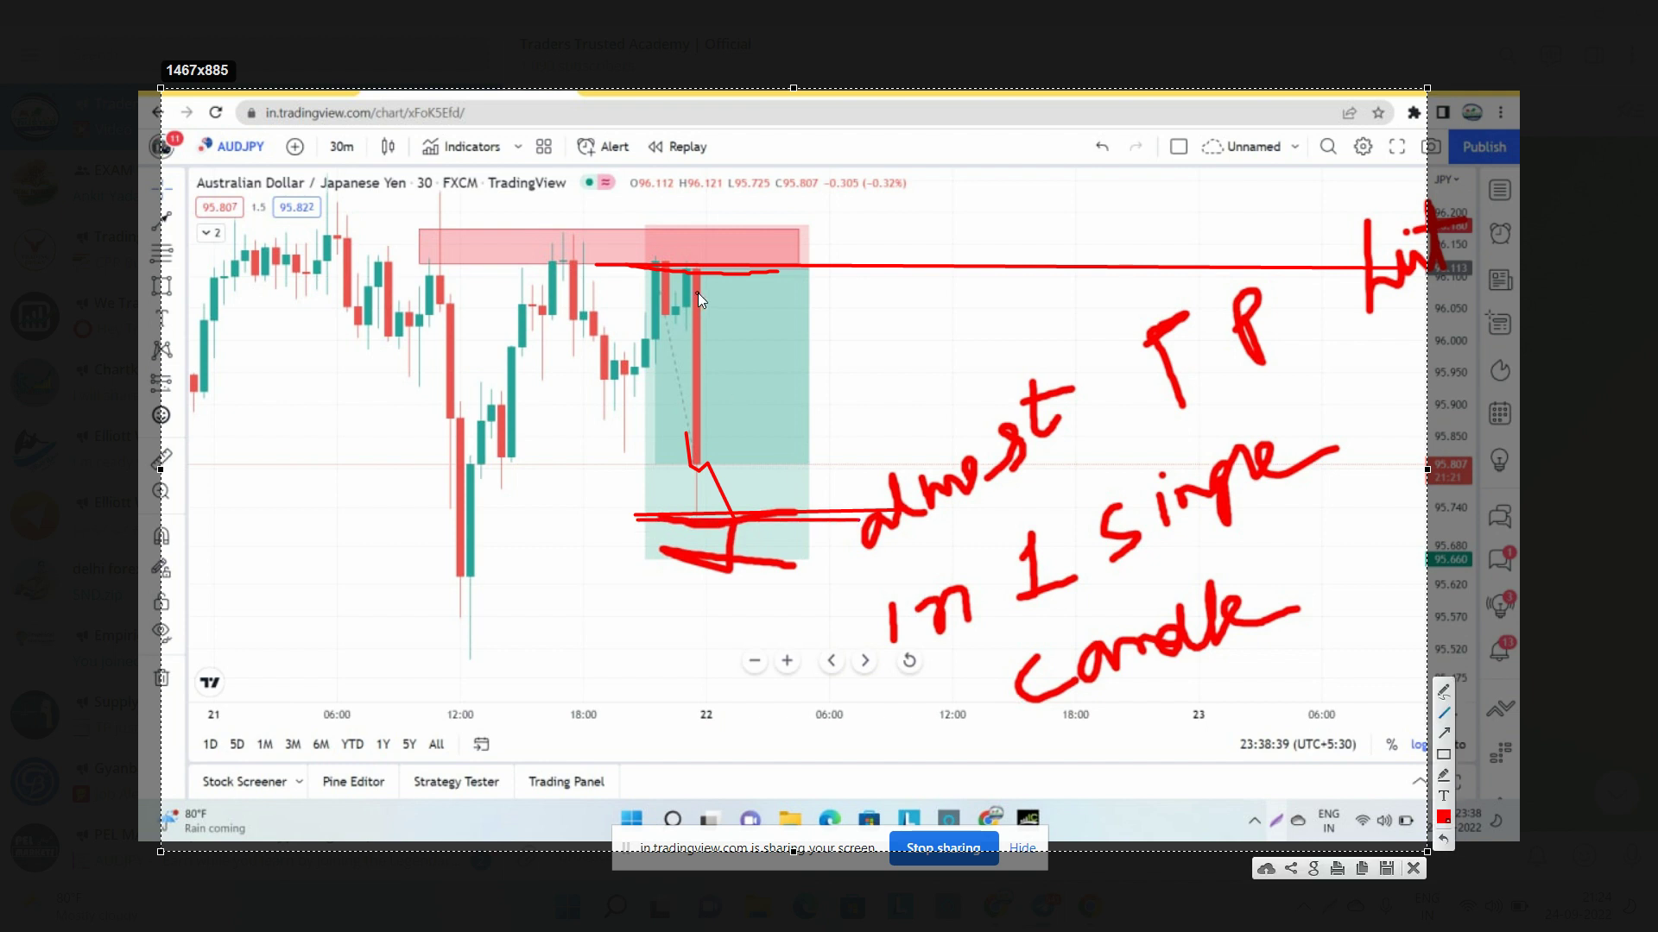
drag(586, 517, 875, 522)
drag(677, 277, 710, 516)
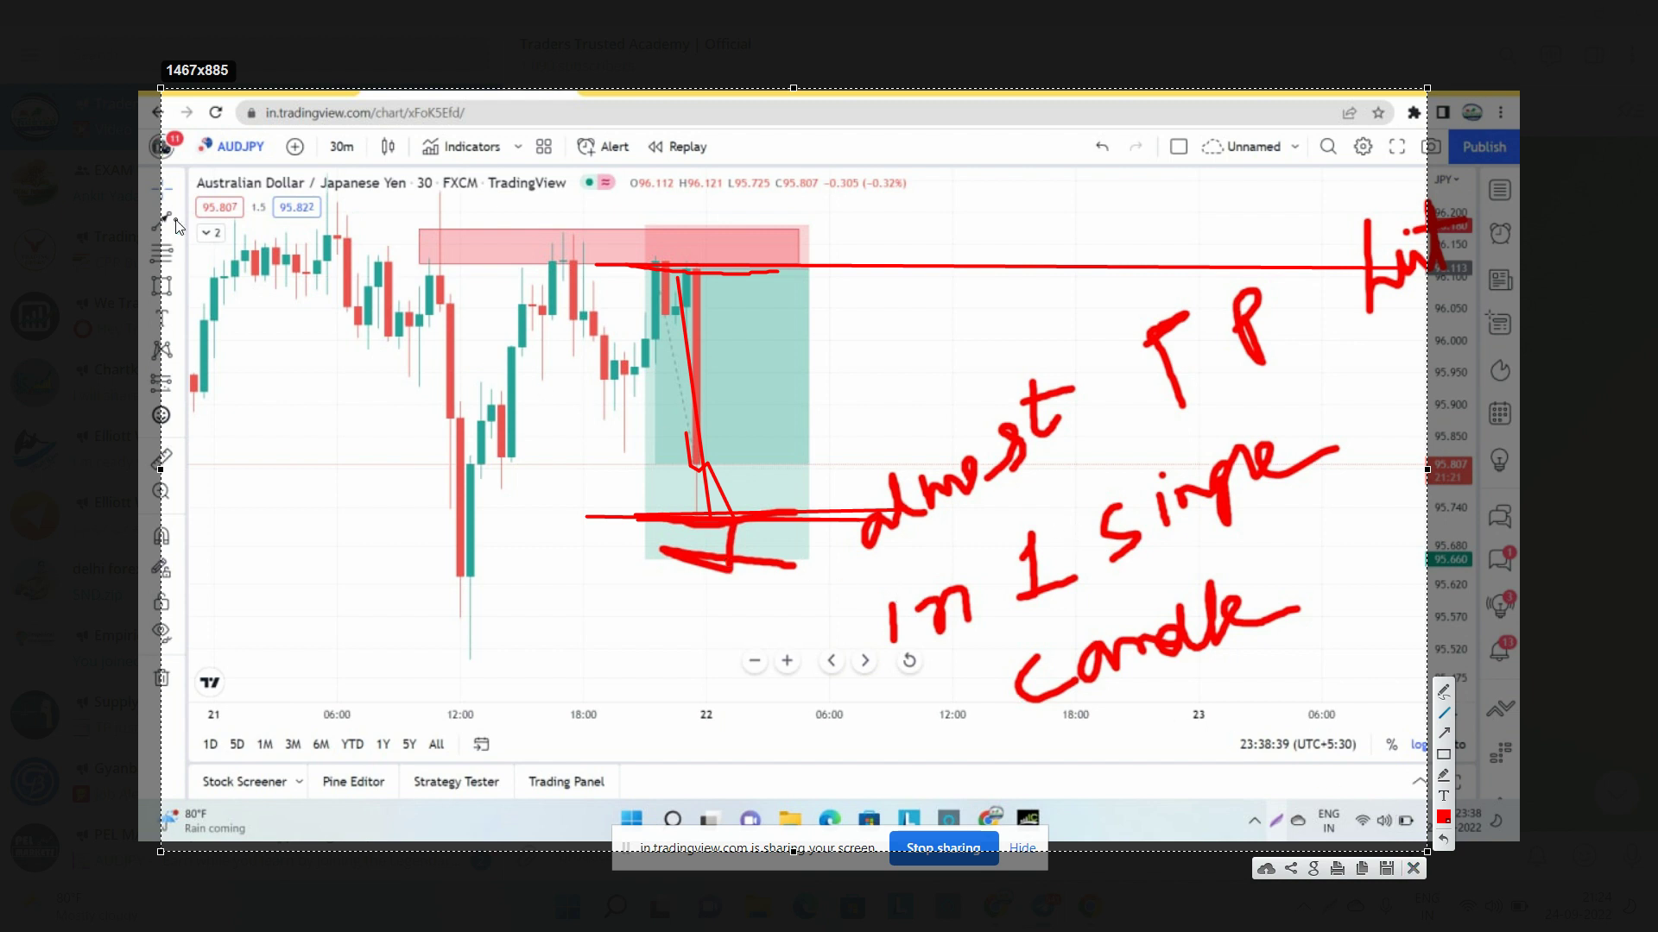
drag(187, 170, 311, 177)
click(1412, 869)
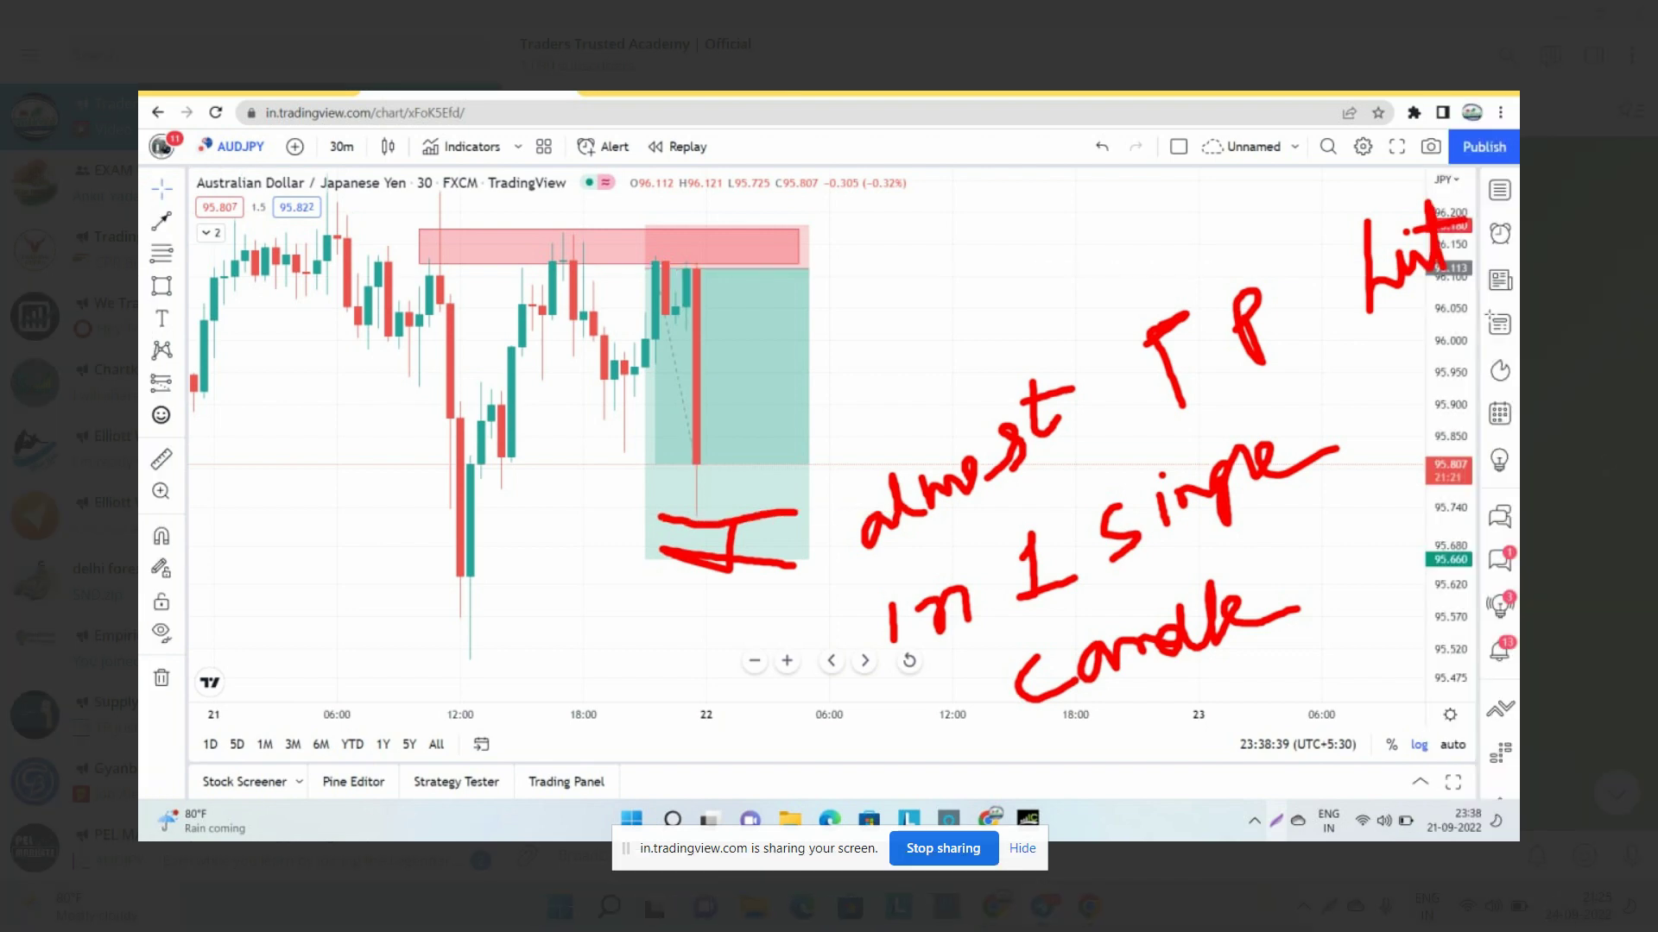
click(1609, 48)
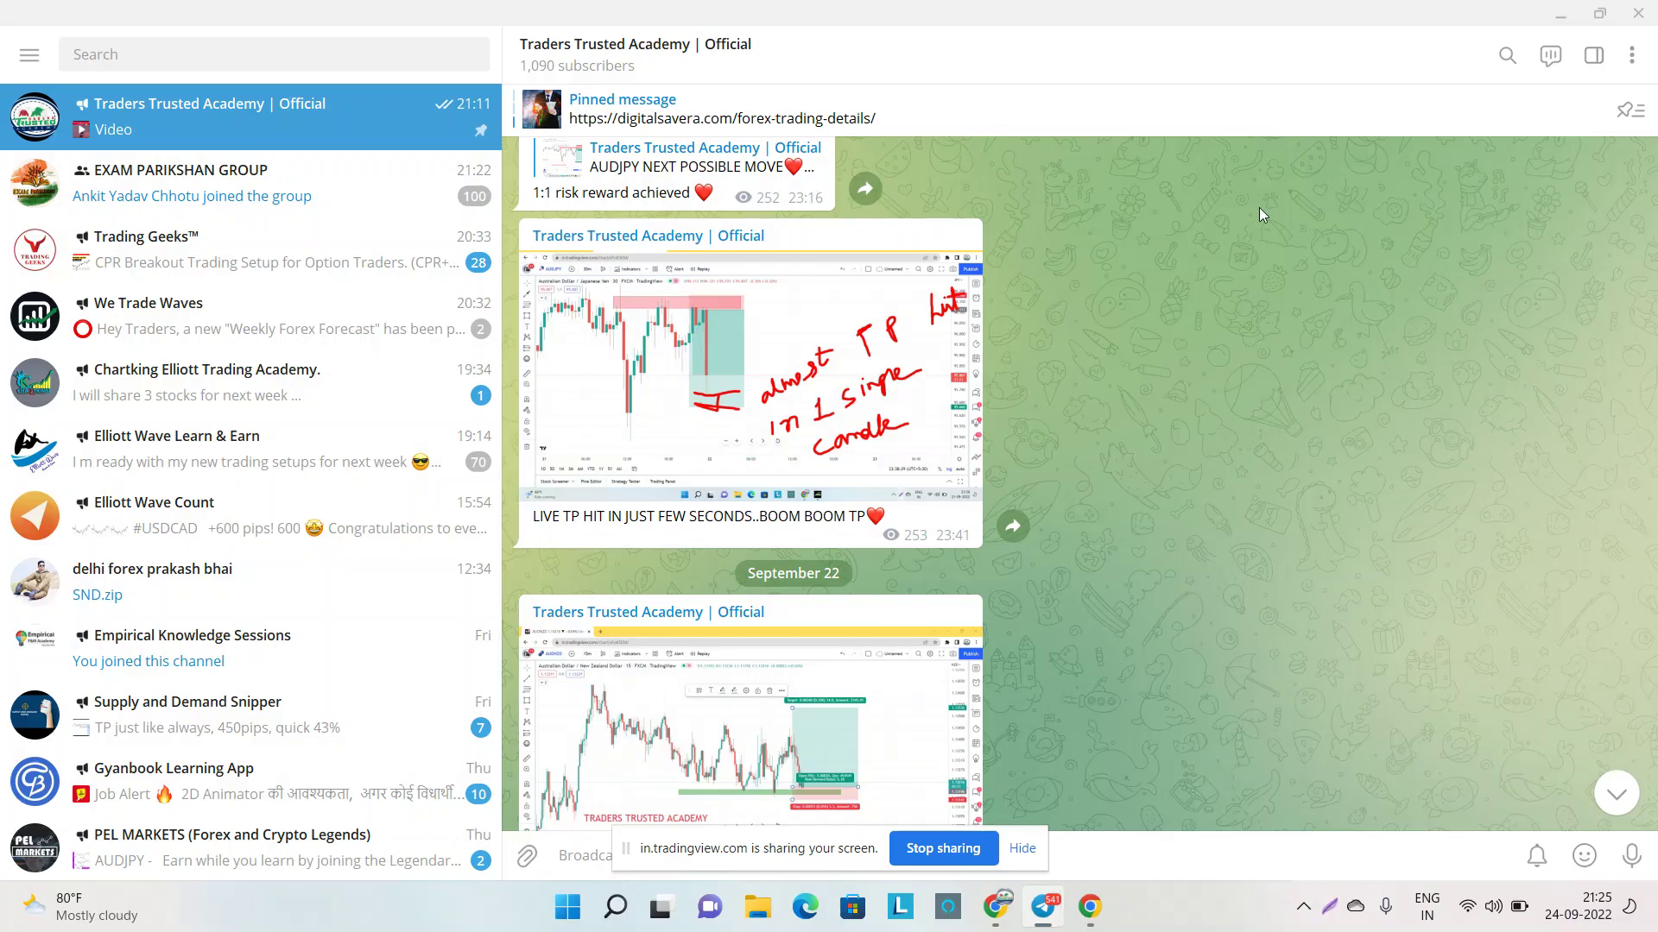
Step: Switch to TradingView in Chrome and load the AUDJPY chart
mouse_move(998, 905)
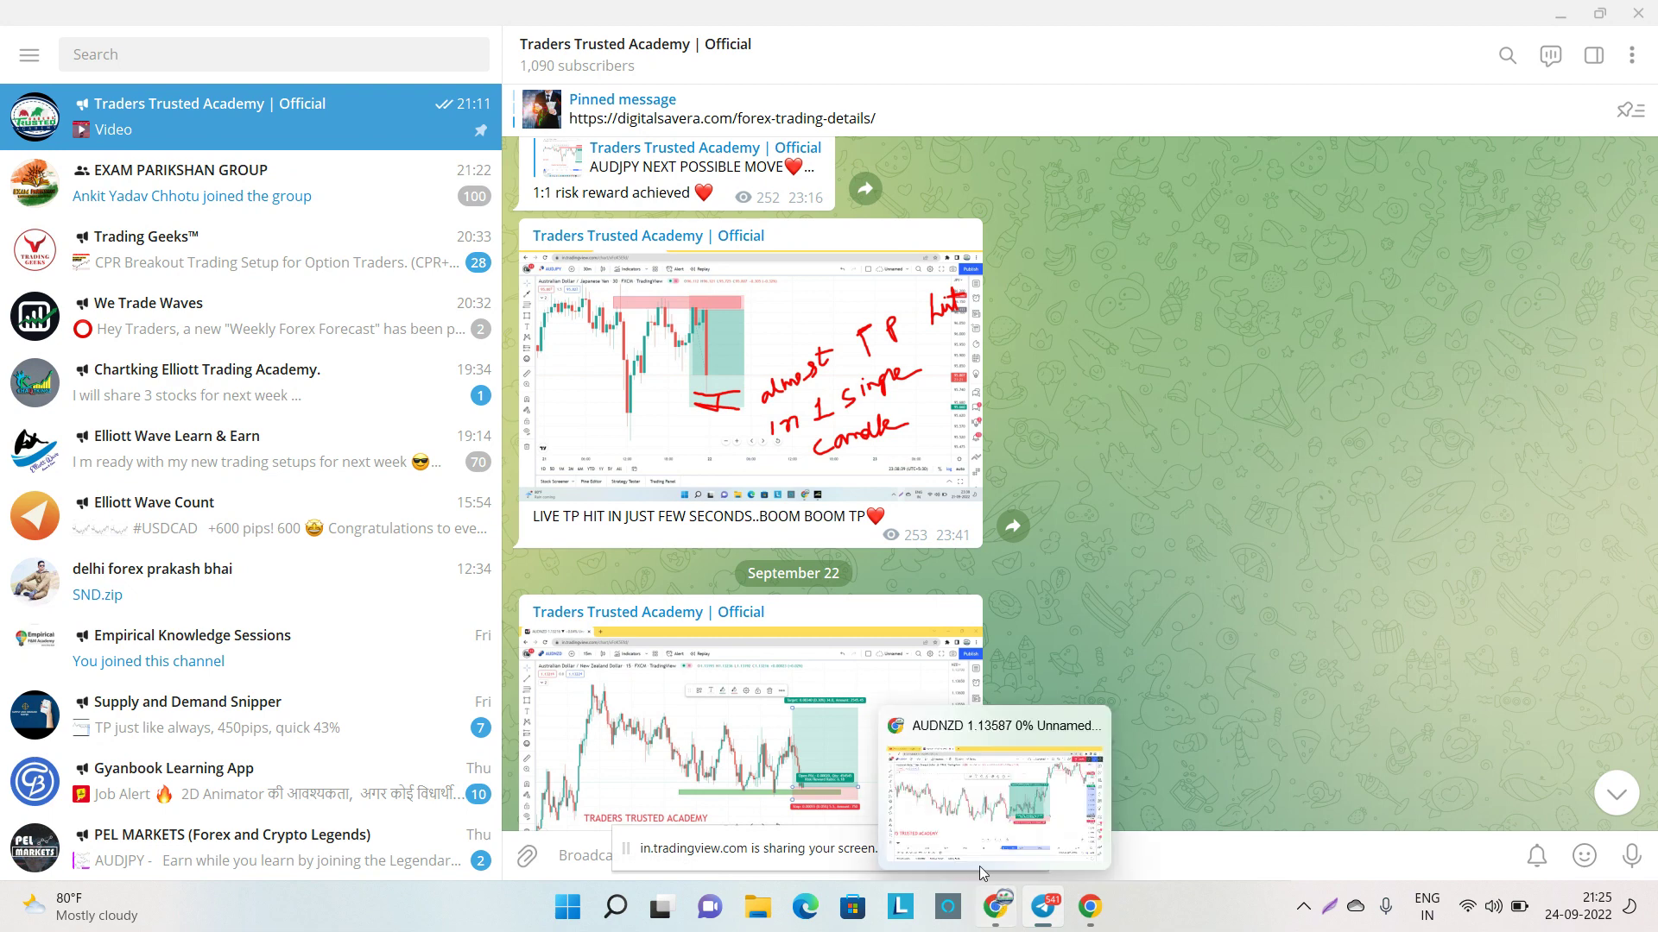
click(926, 740)
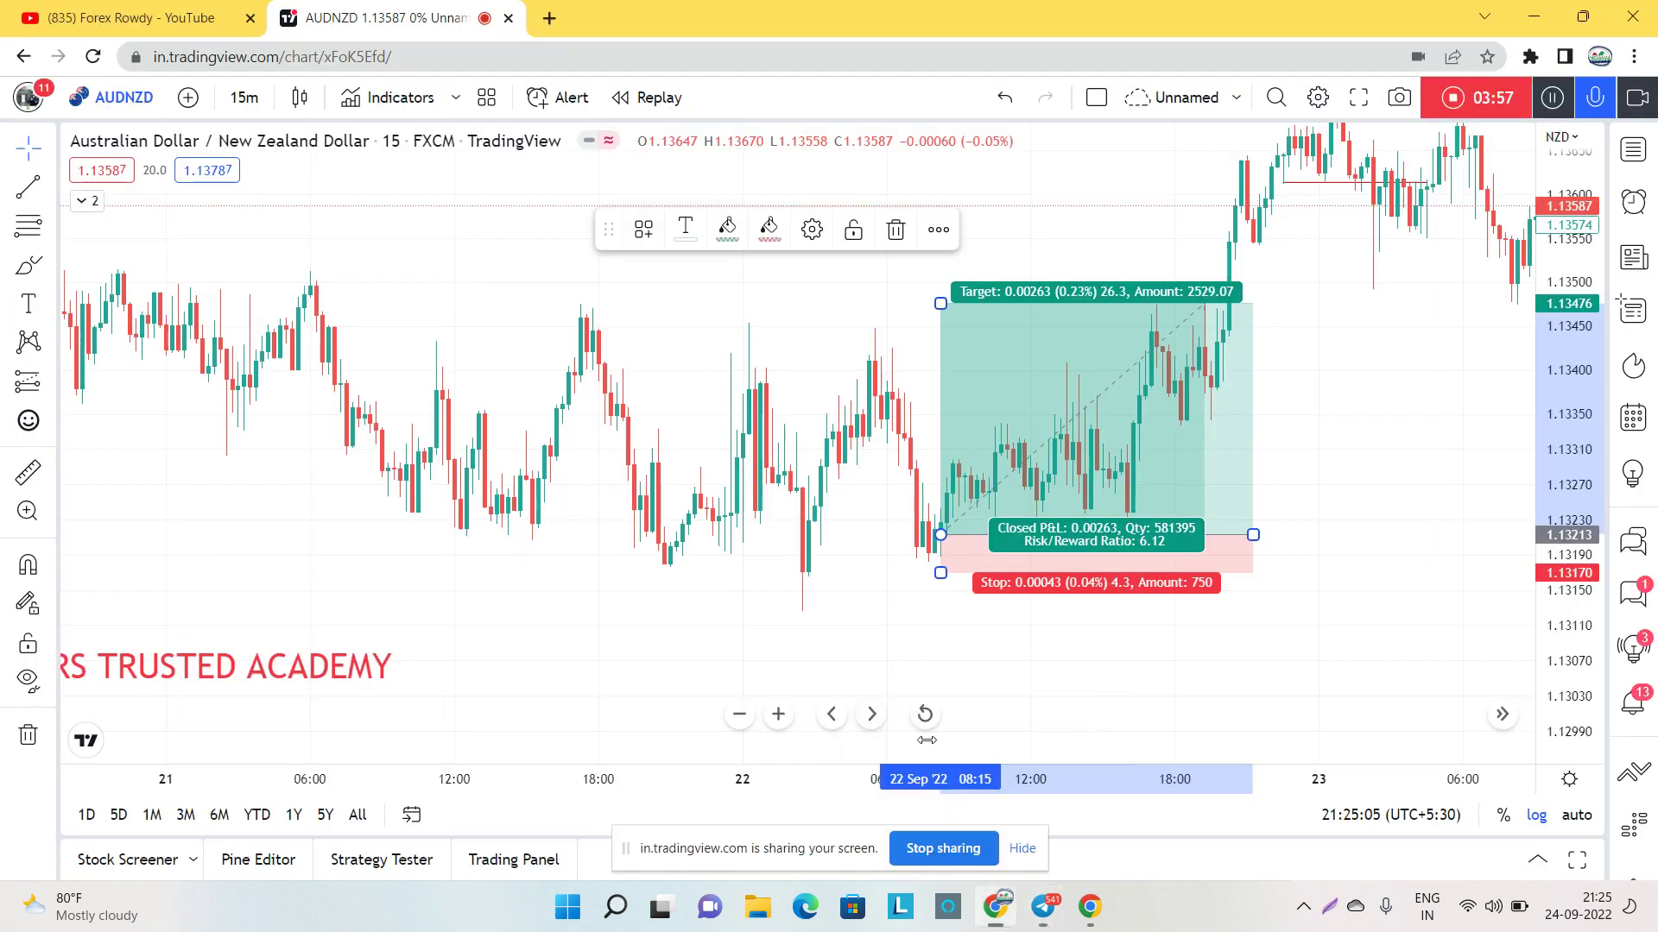
click(127, 95)
text(AUD)
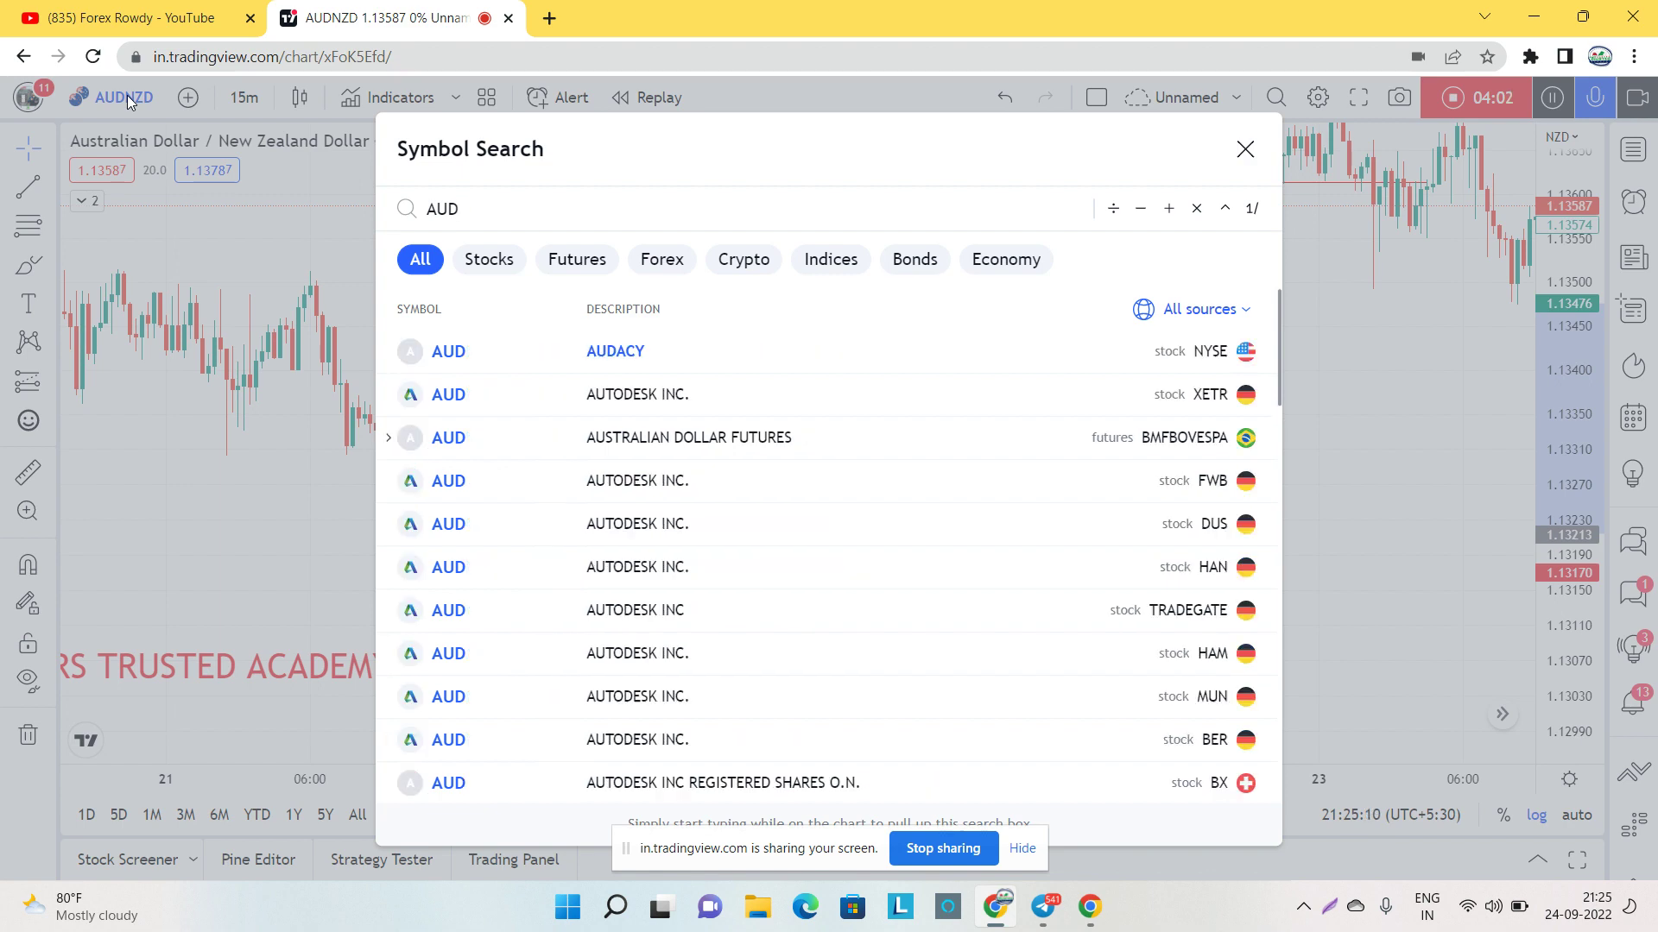
text(NJPY)
key(Return)
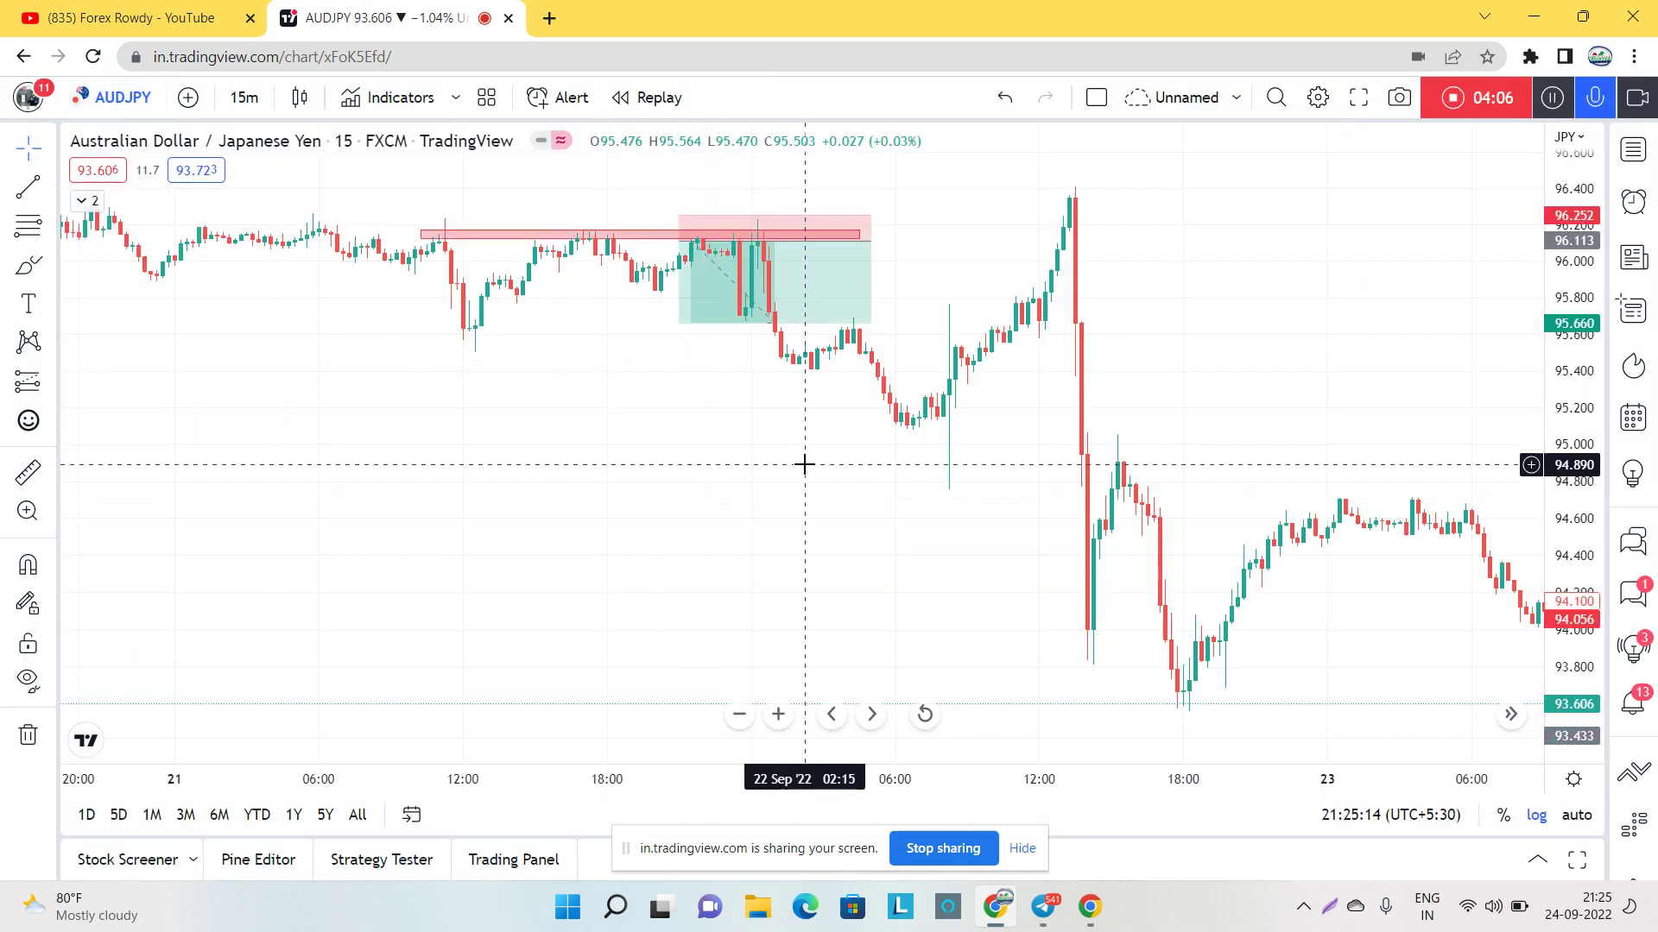
Step: Examine the short position's entry, stop and target at the supply zone against price on the AUDJPY 15-minute chart
drag(826, 495, 873, 599)
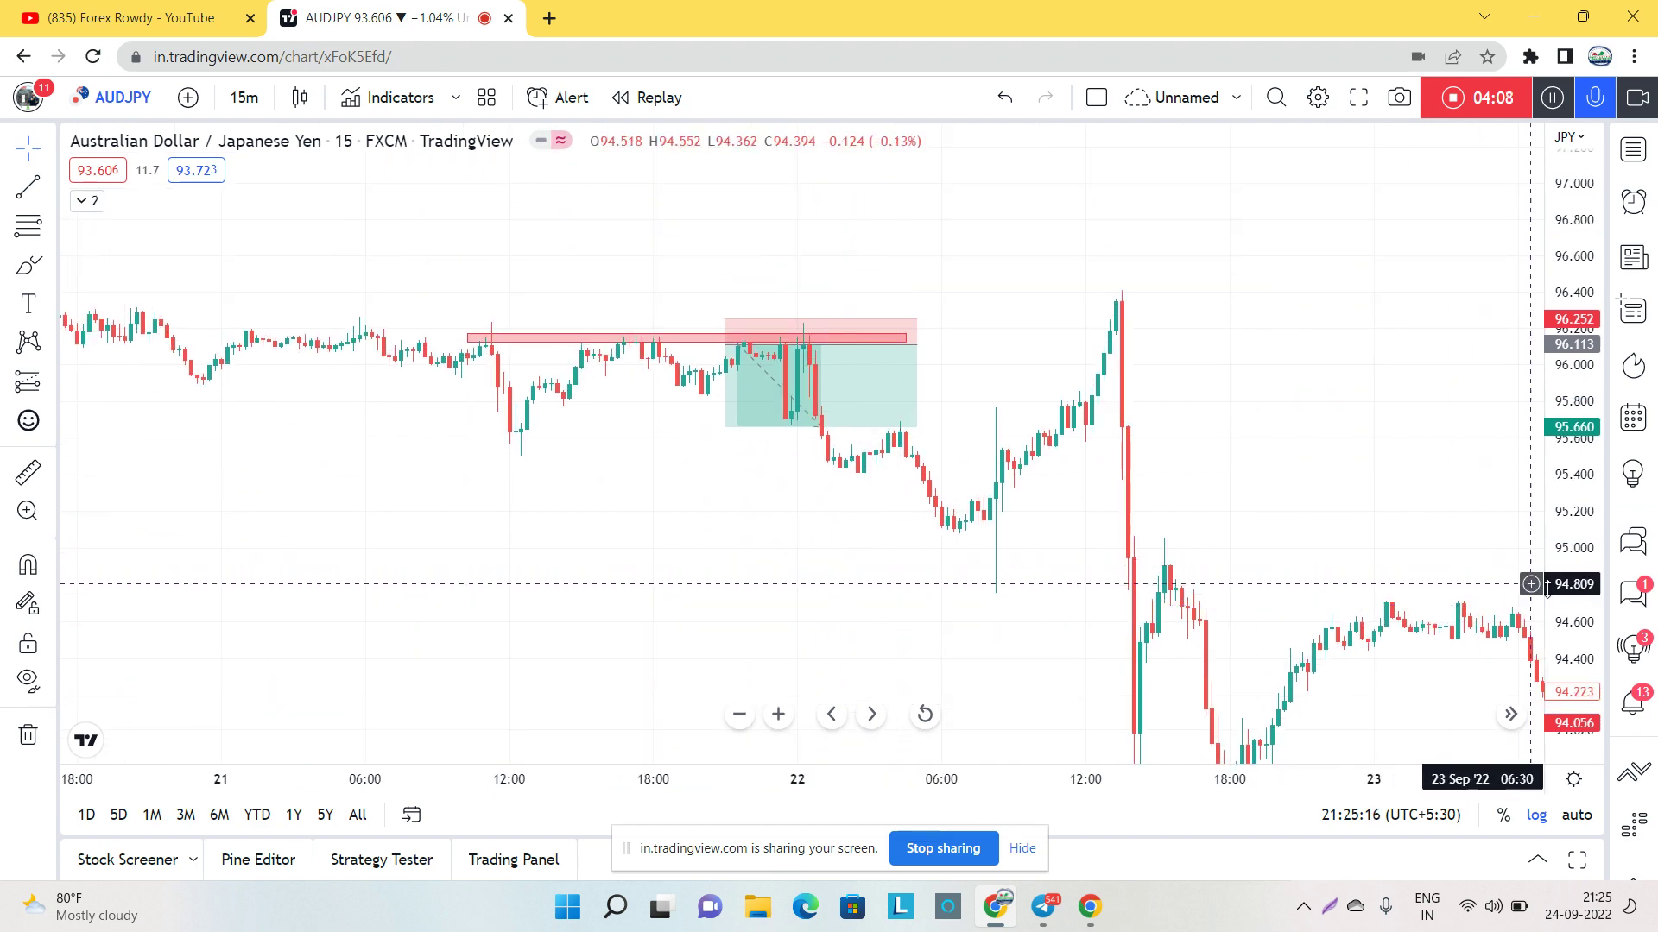
scroll(1494, 420, up, 2)
drag(1494, 419, 1234, 401)
scroll(1234, 401, up, 2)
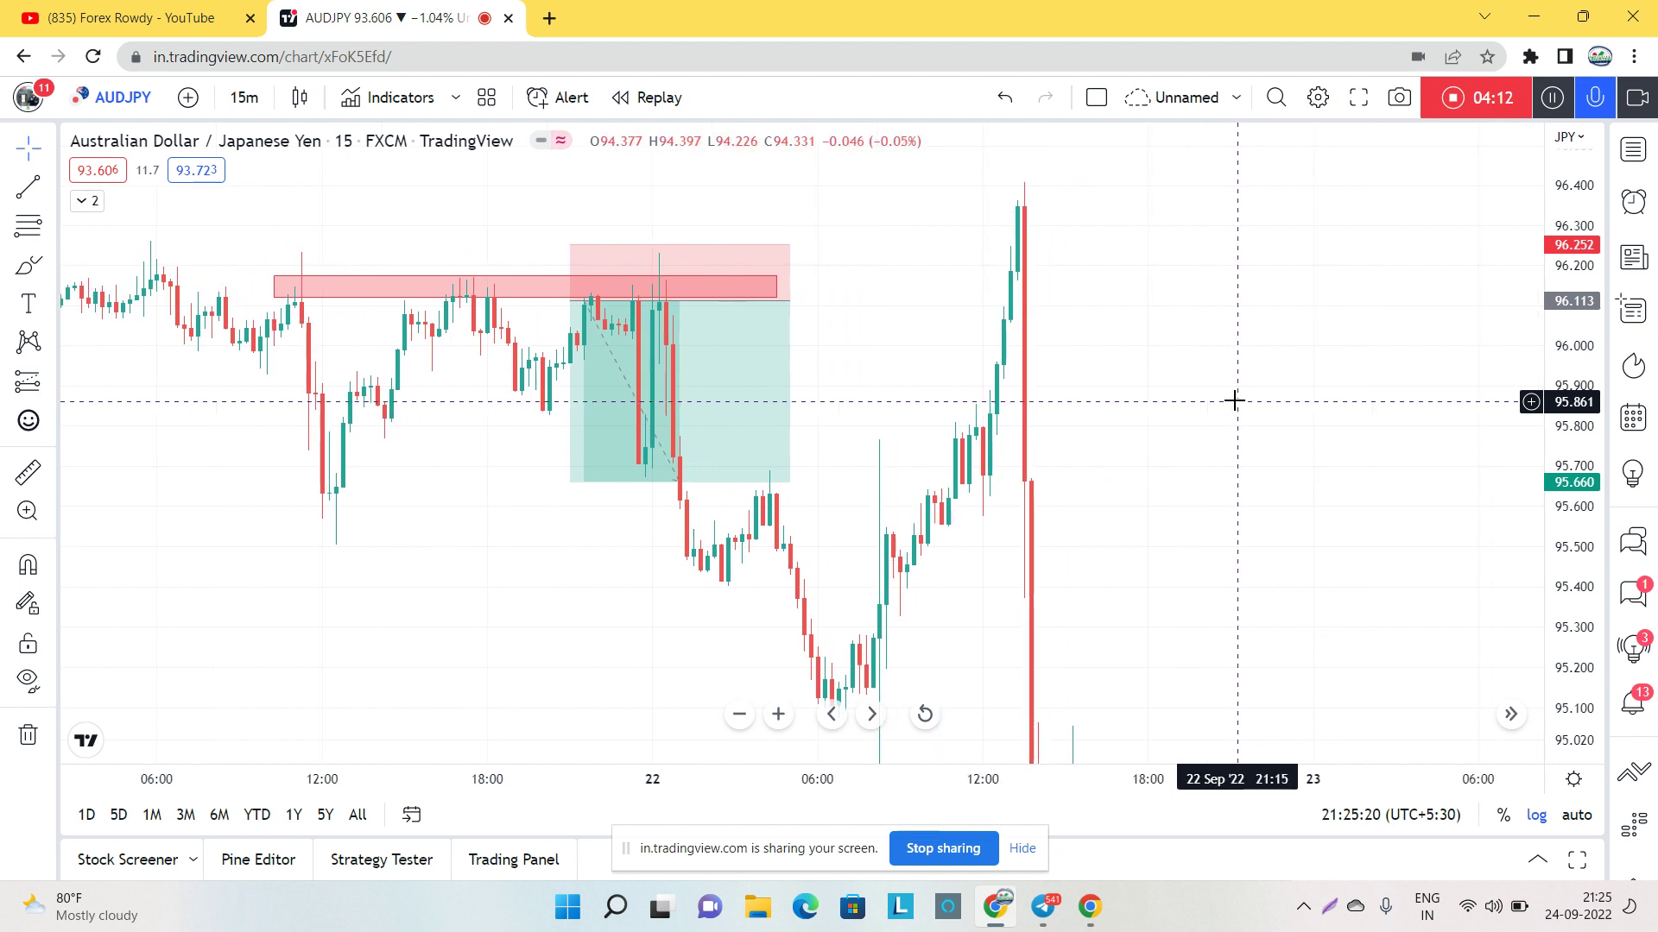
drag(1551, 492, 1532, 385)
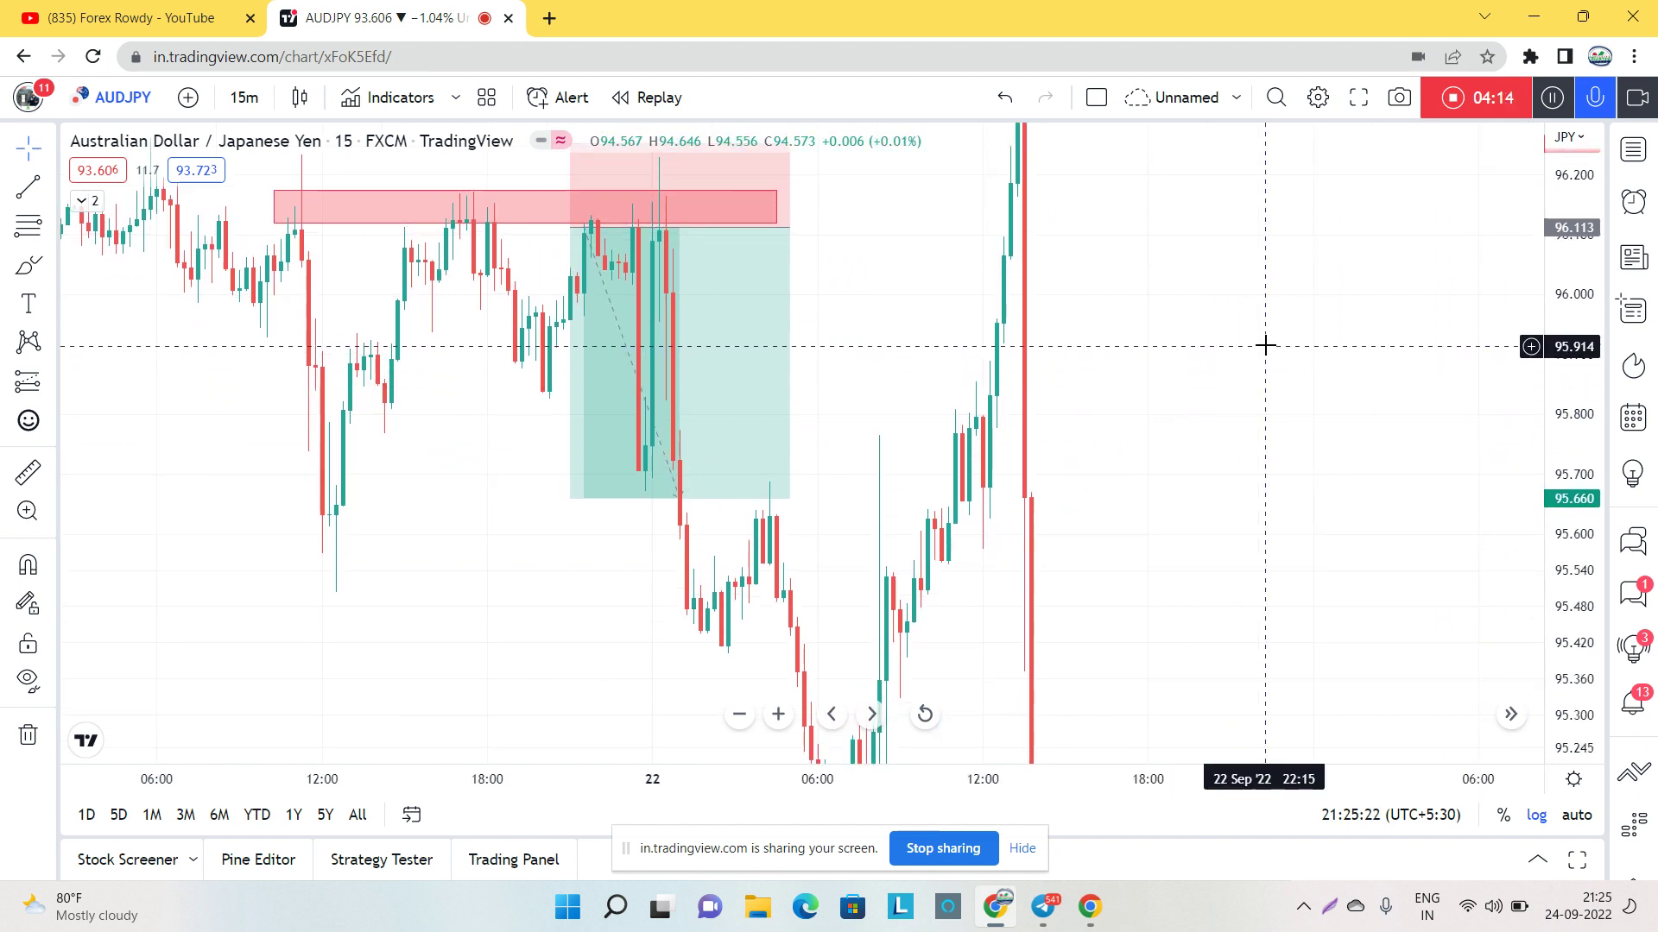
drag(1266, 344, 1234, 454)
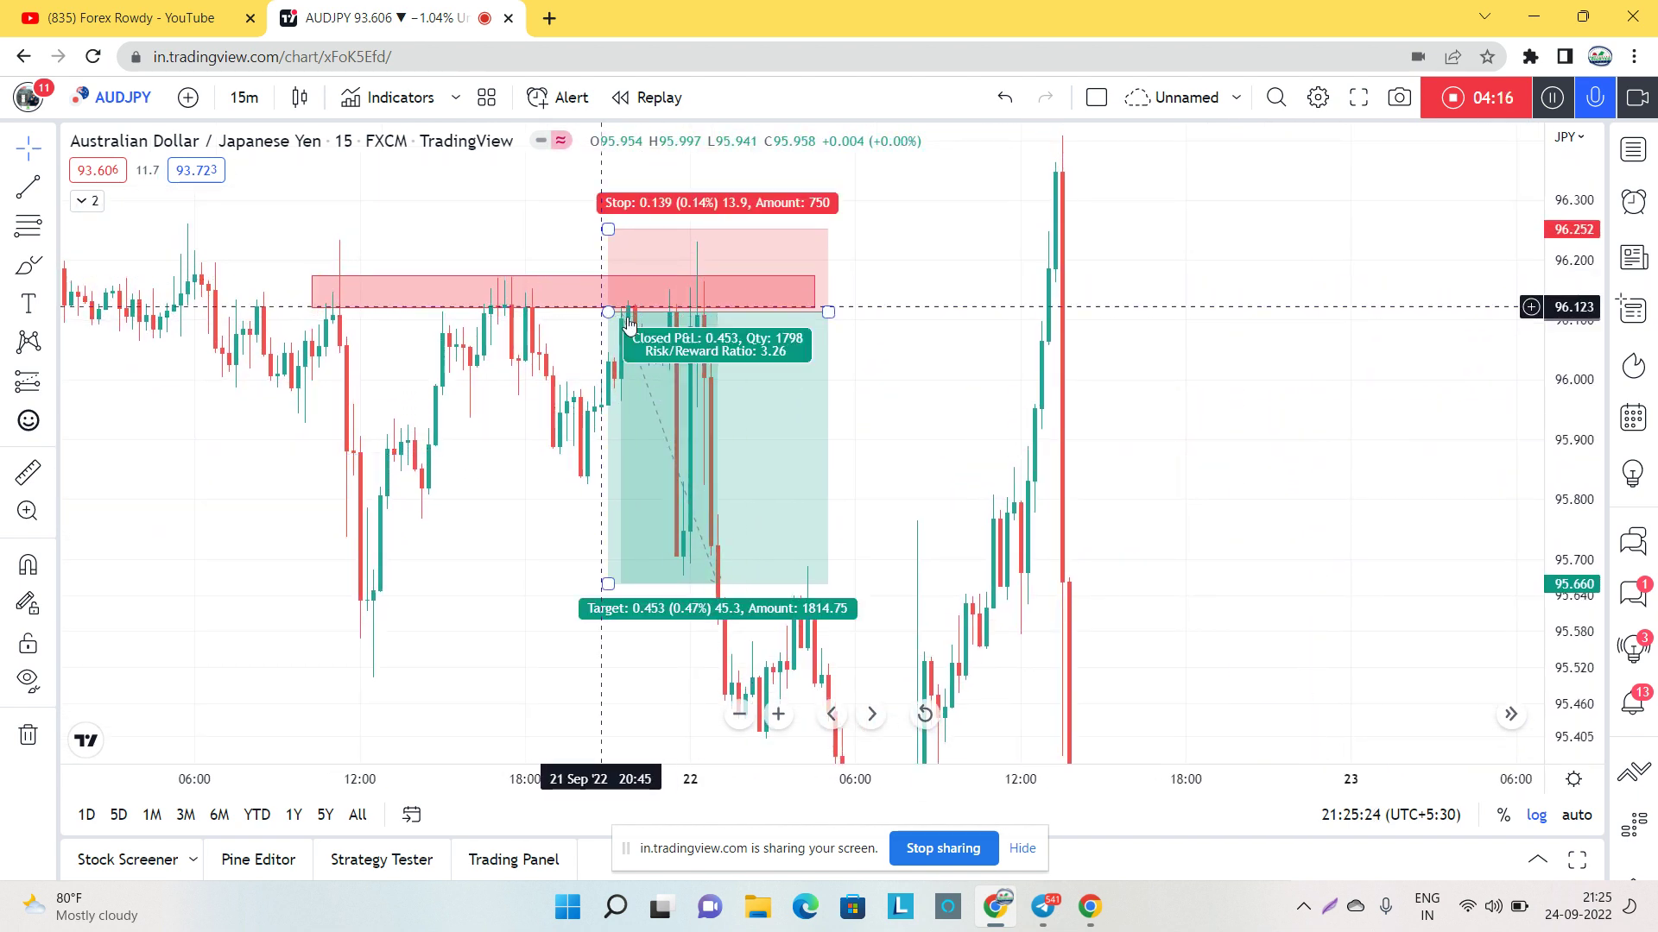
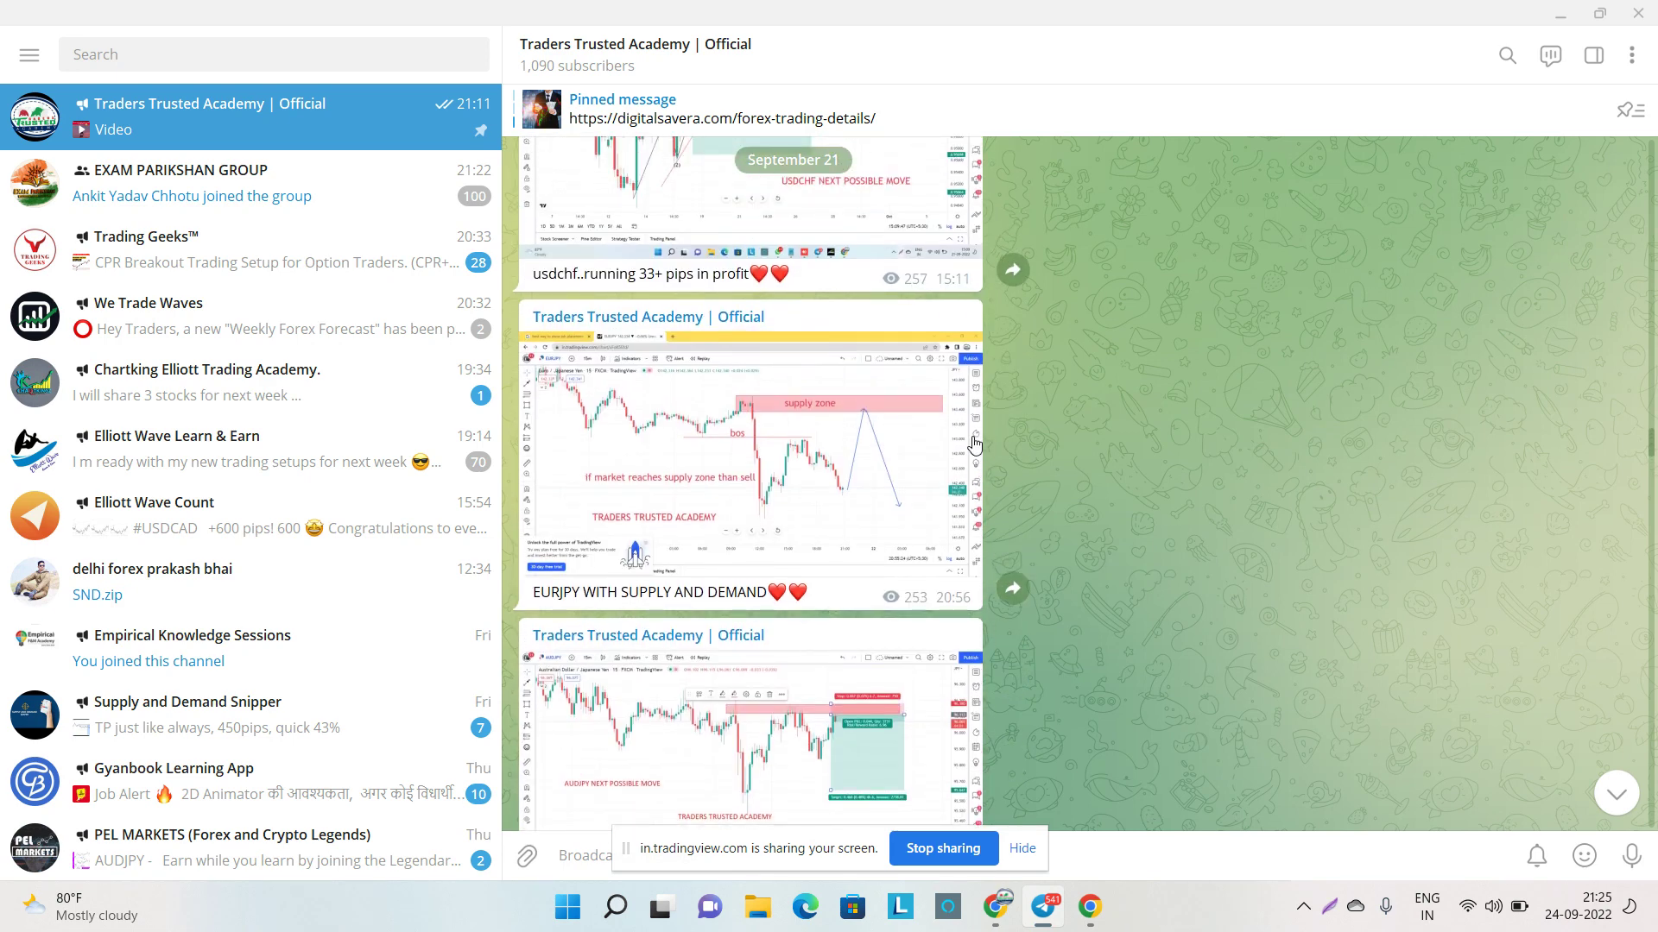
Step: View the chart image captioned "EURJPY WITH SUPPLY AND DEMAND" at full size and close it
scroll(972, 436, down, 1)
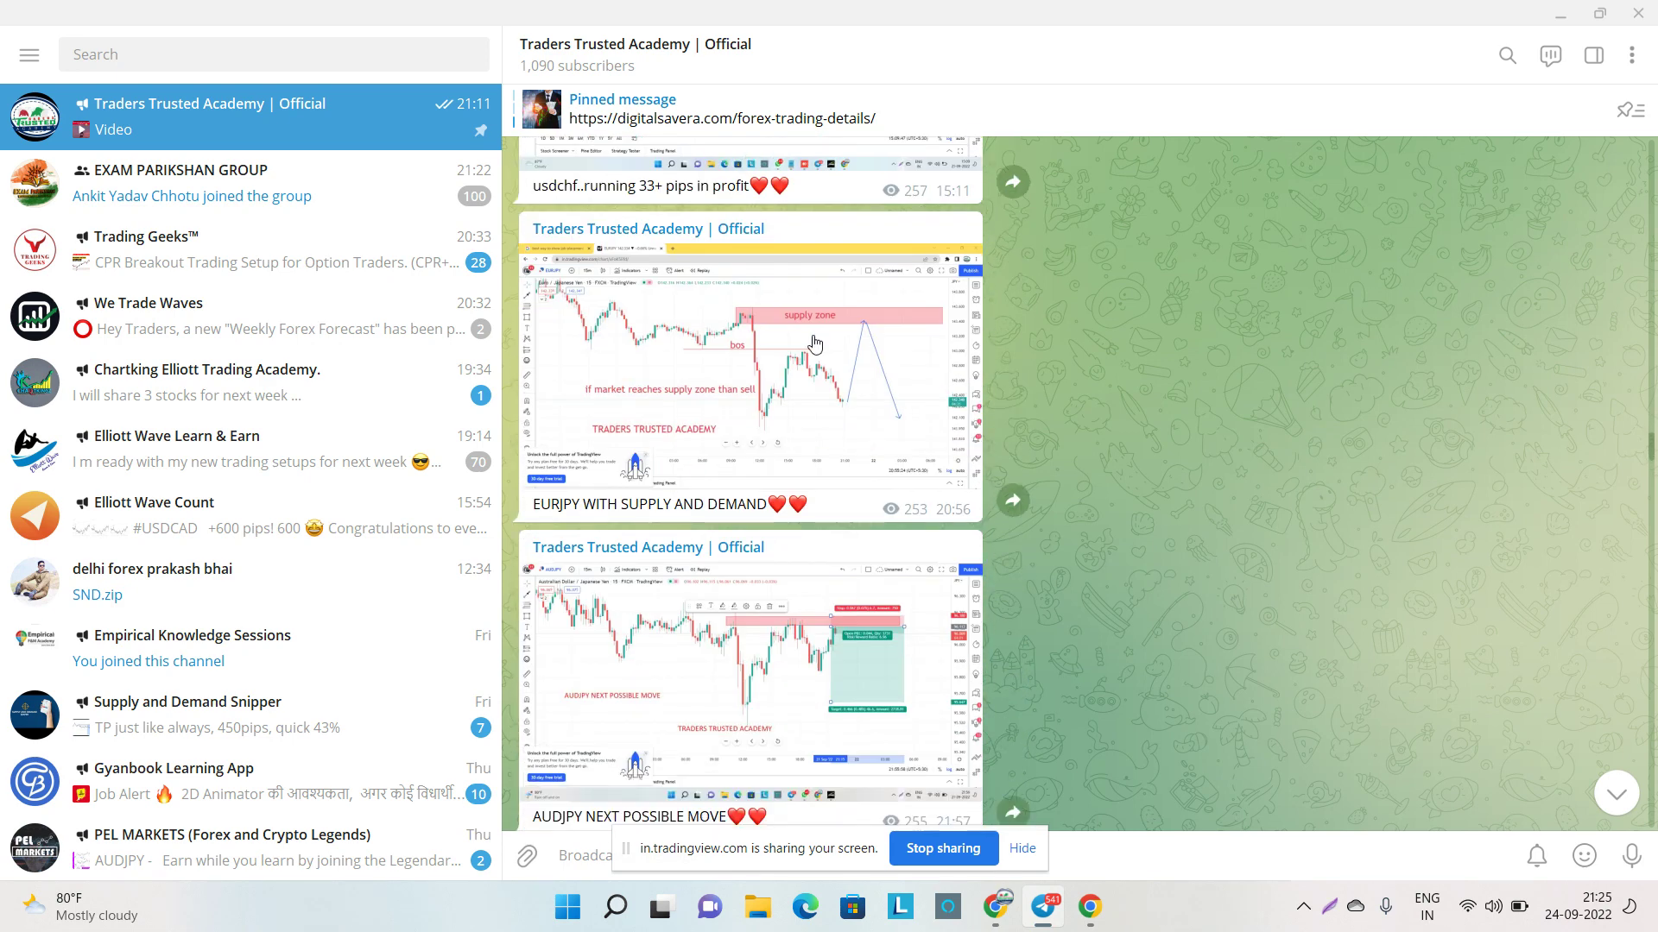
click(814, 344)
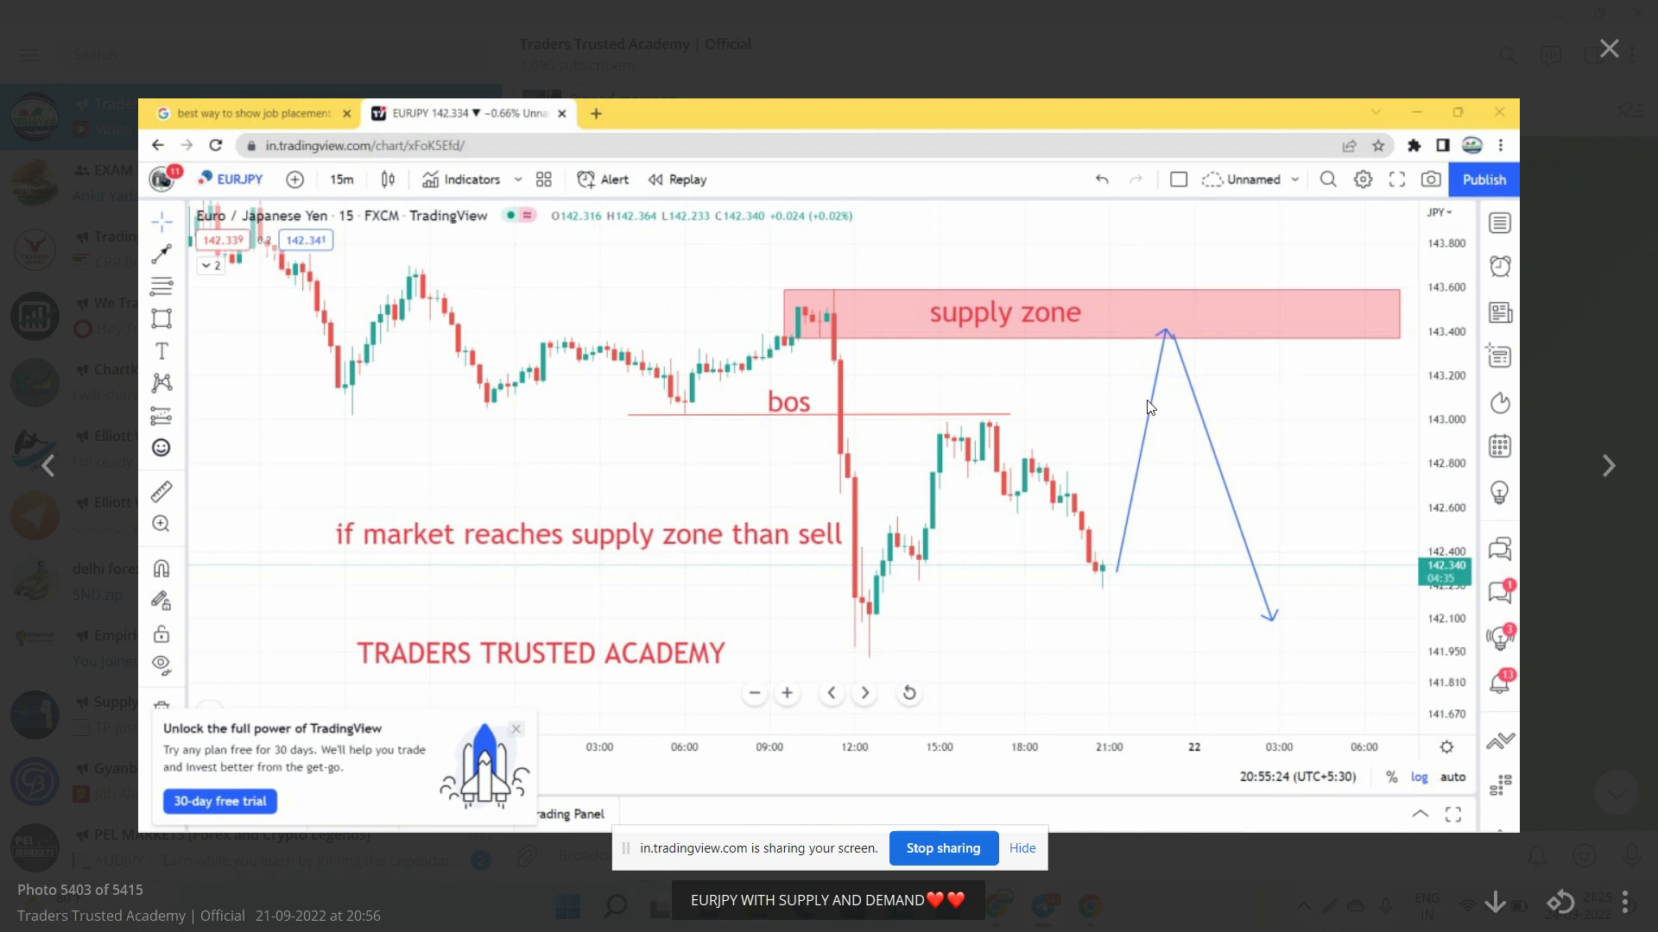
click(1608, 47)
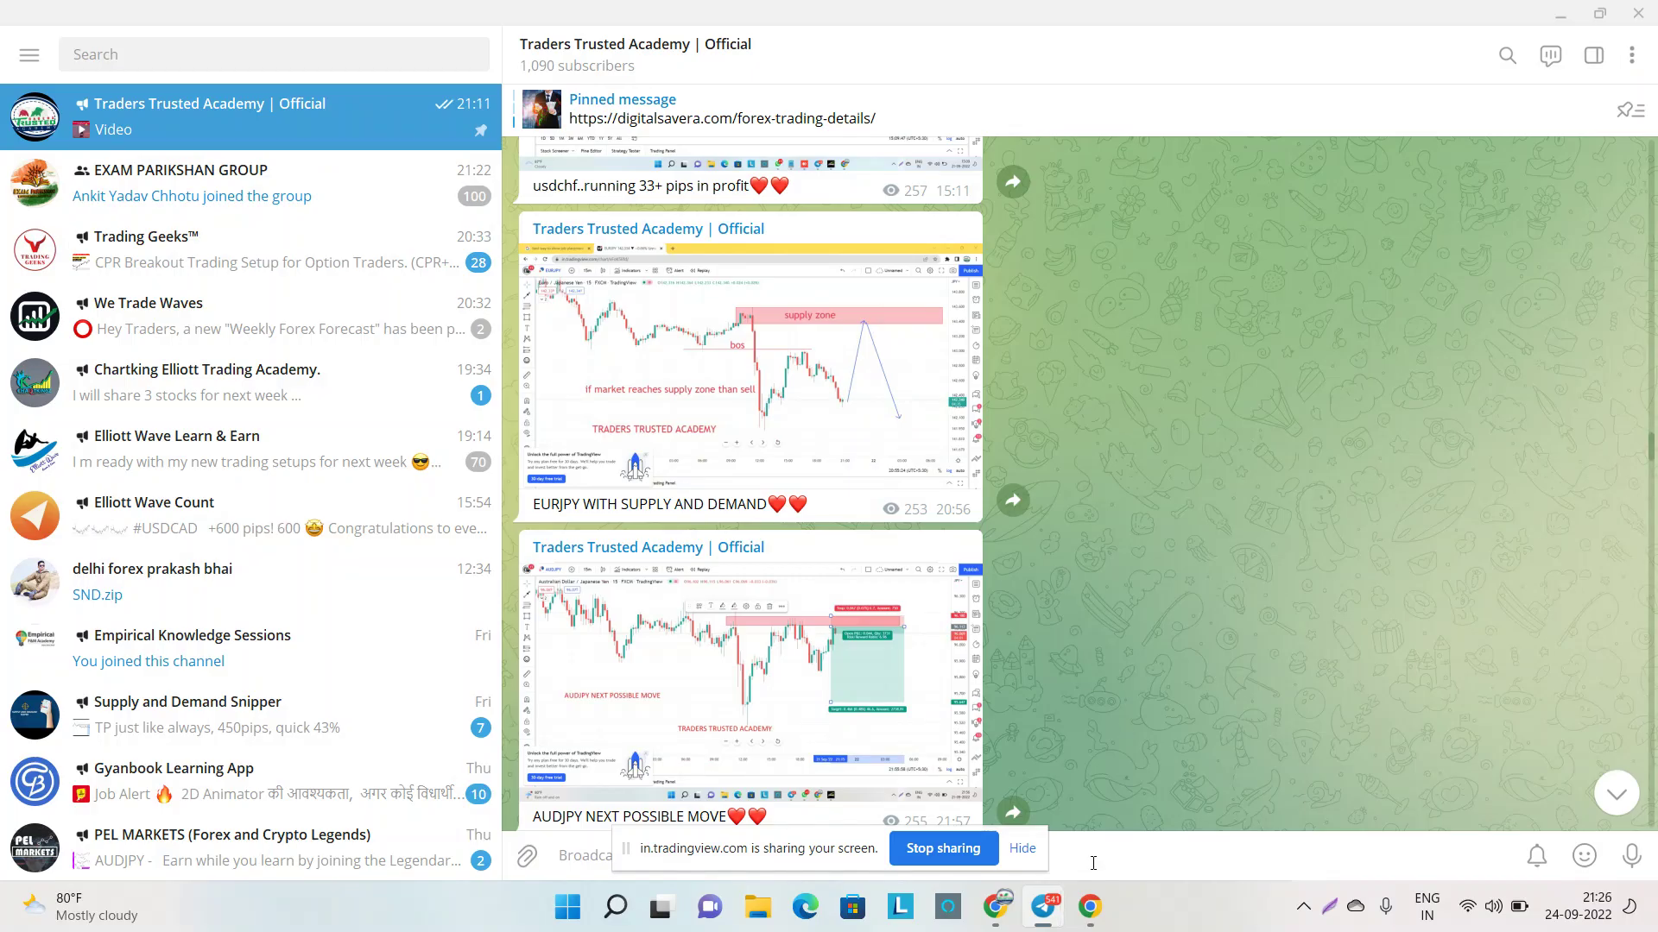
Step: Switch to TradingView in Chrome and load the EURJPY chart
mouse_move(1004, 918)
click(962, 806)
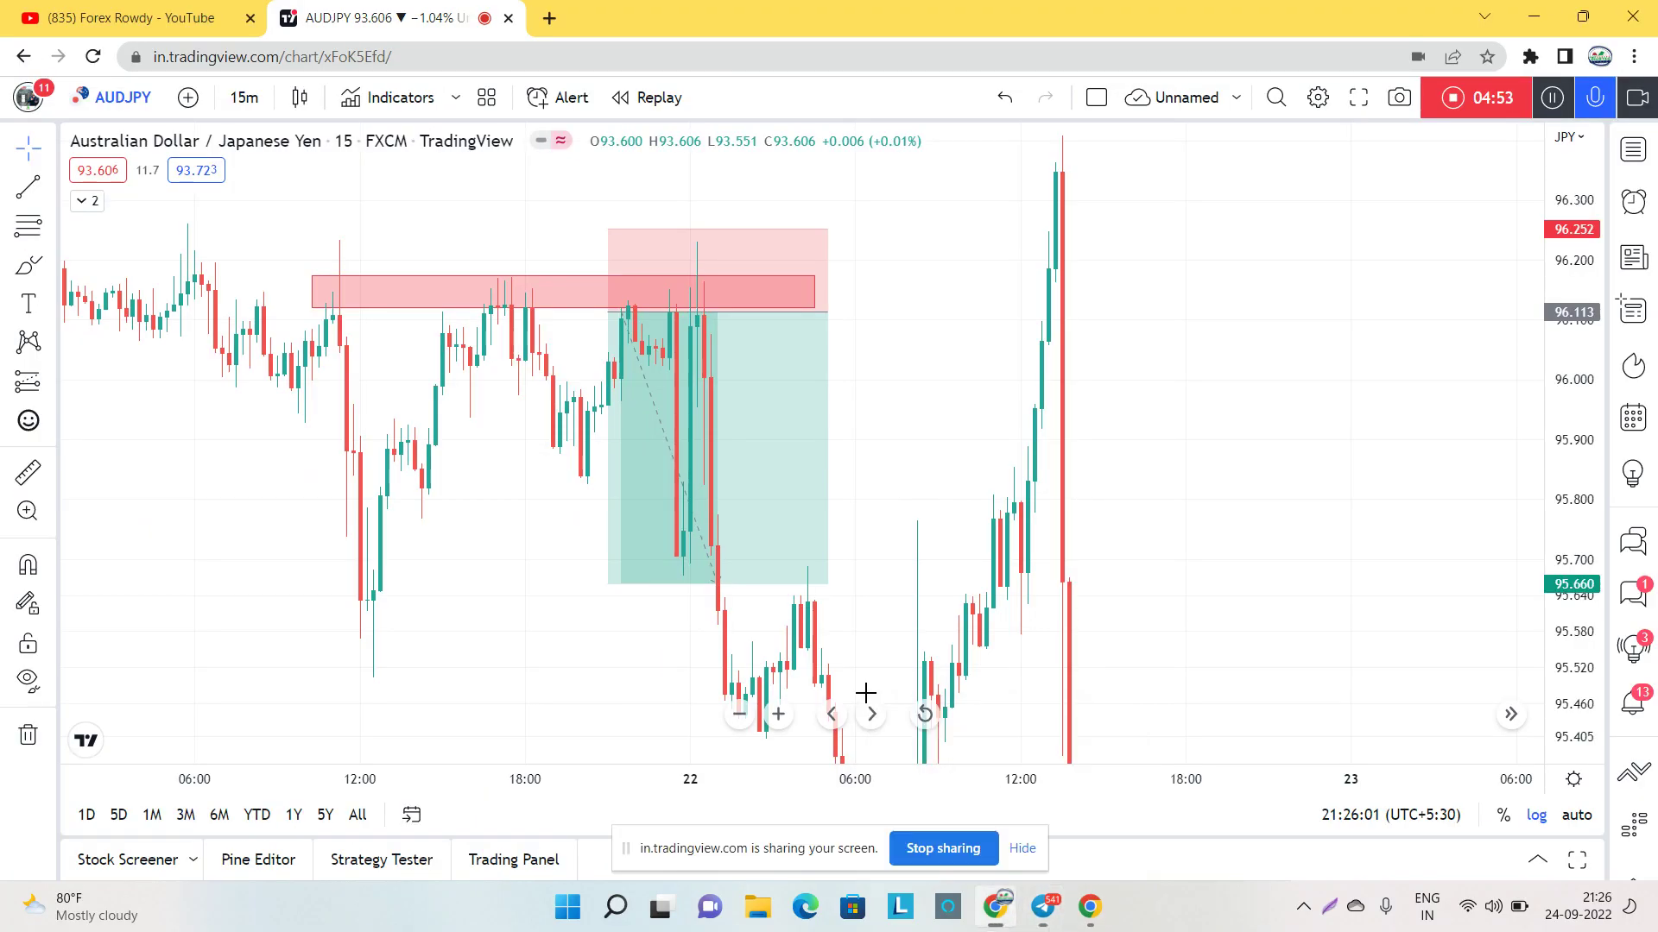
click(123, 90)
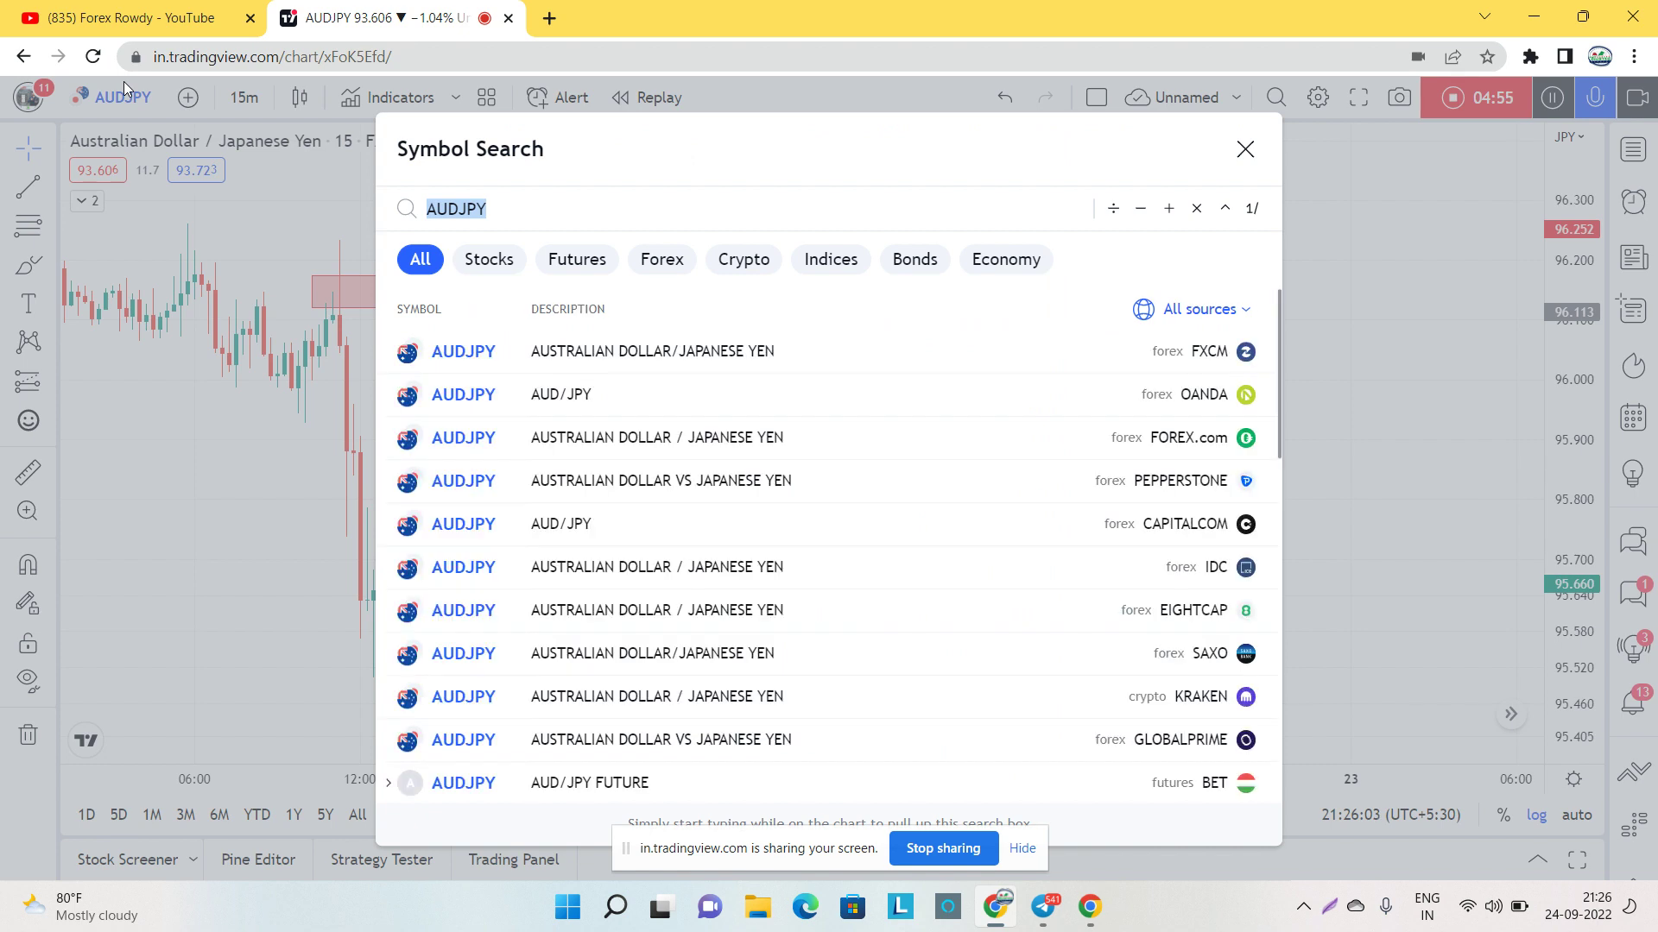
text(EURJPY)
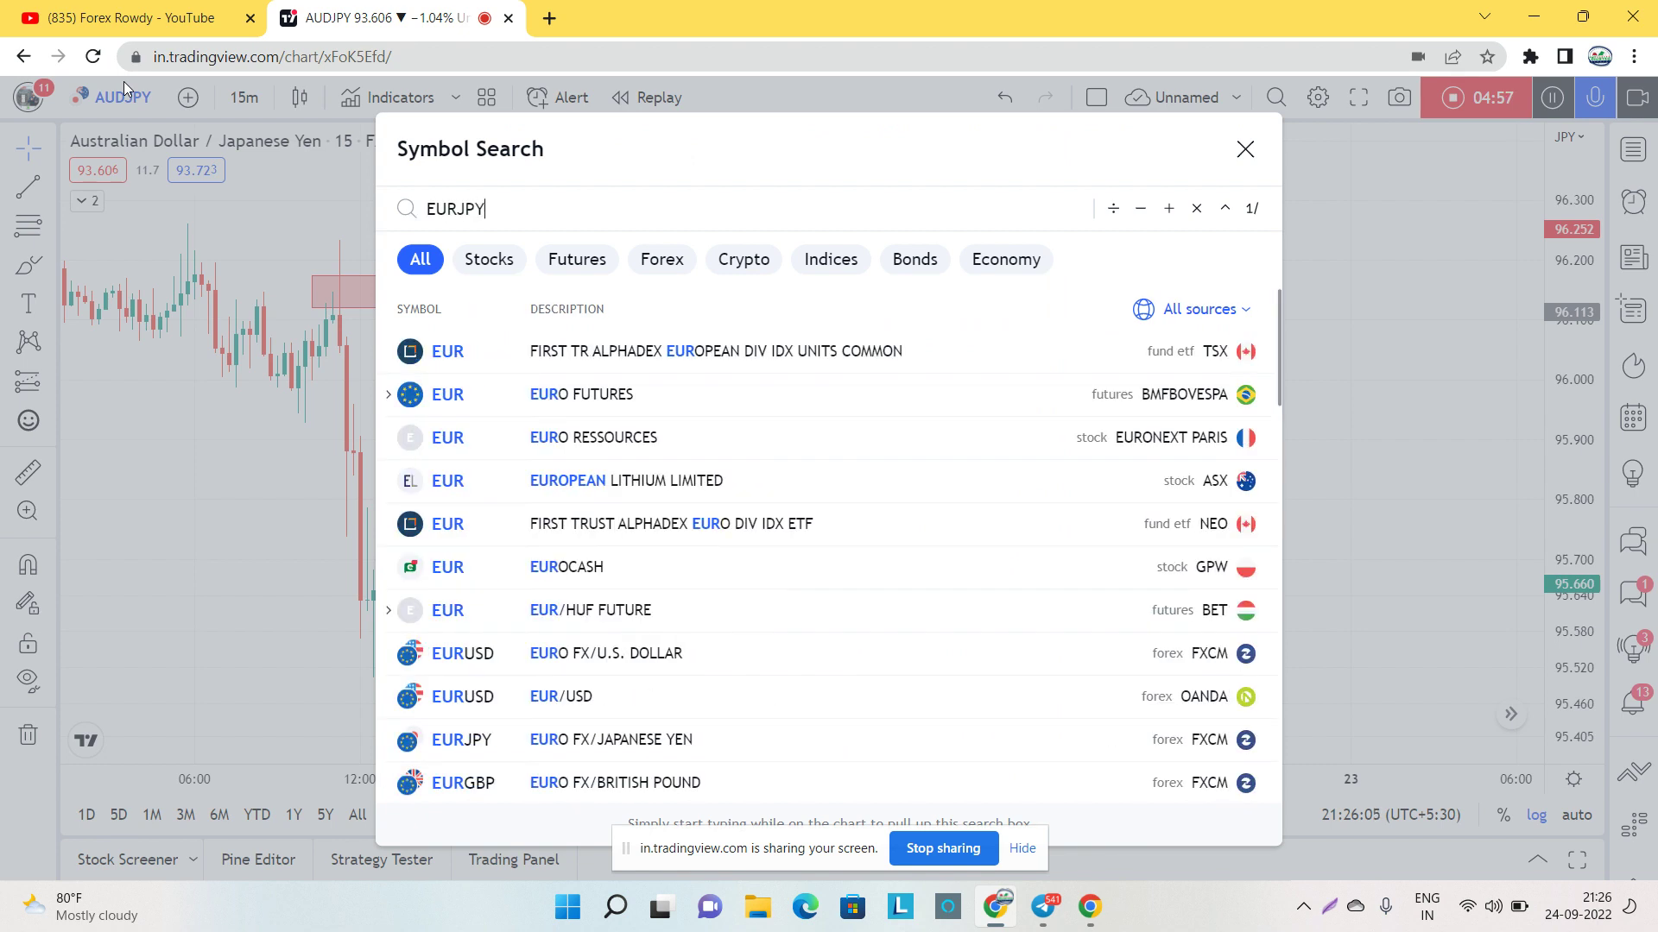
key(Return)
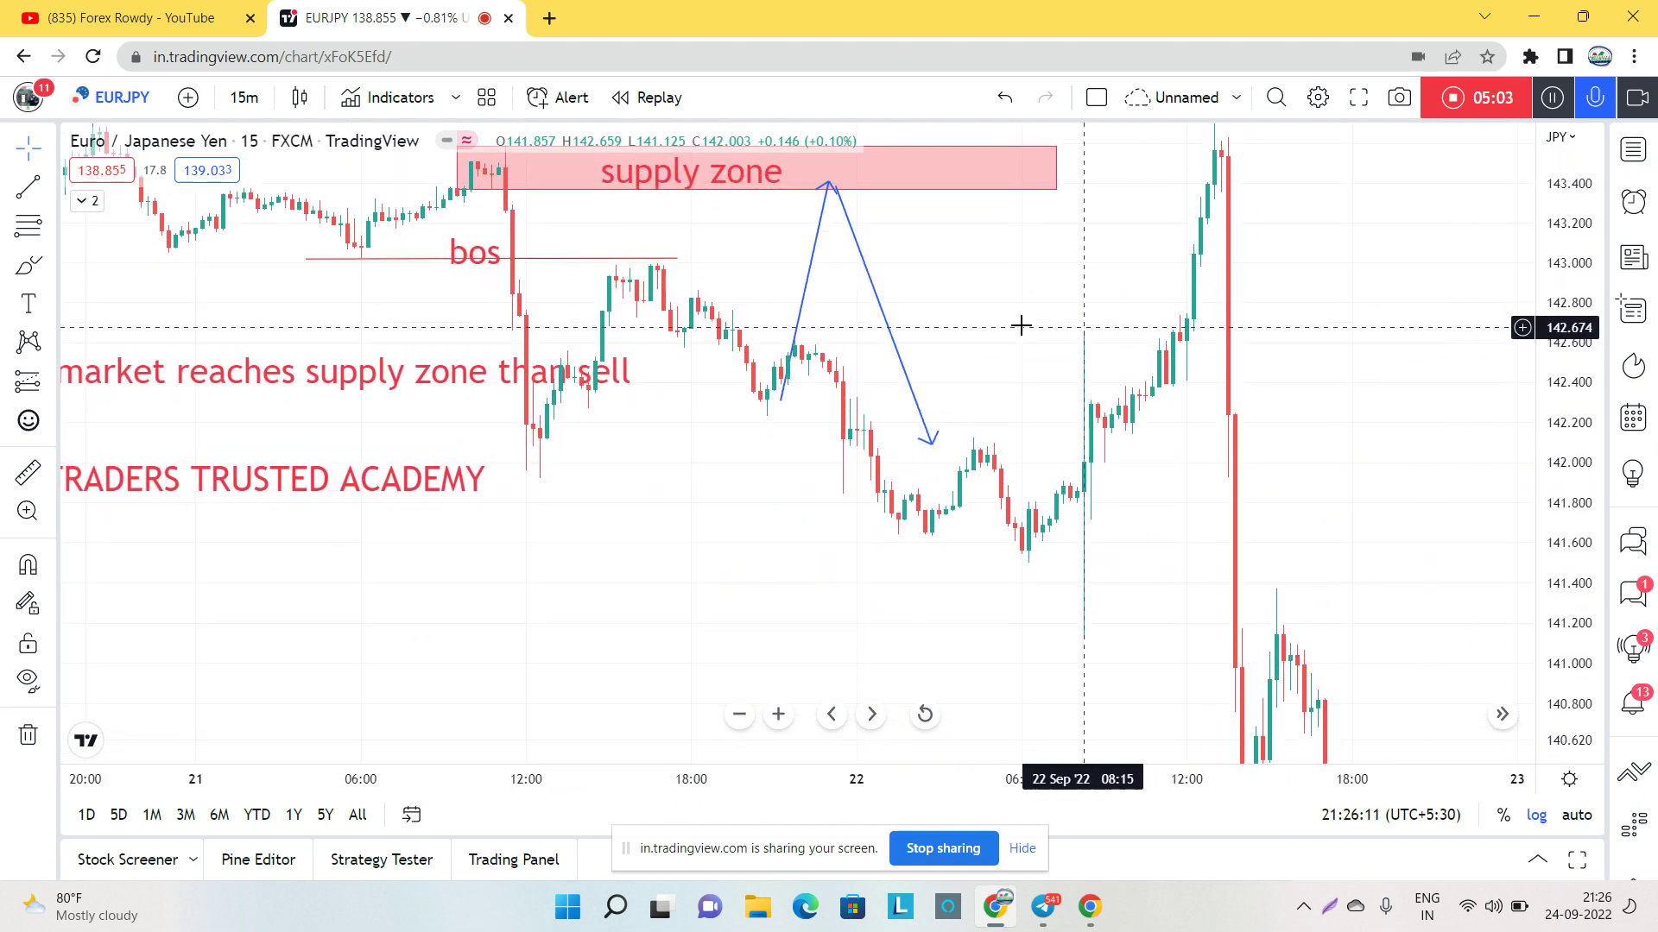
Step: Extend the supply zone rectangle's end to 22 Sep '22 15:15 and raise its upper edge to 143.755
drag(1099, 340, 1318, 337)
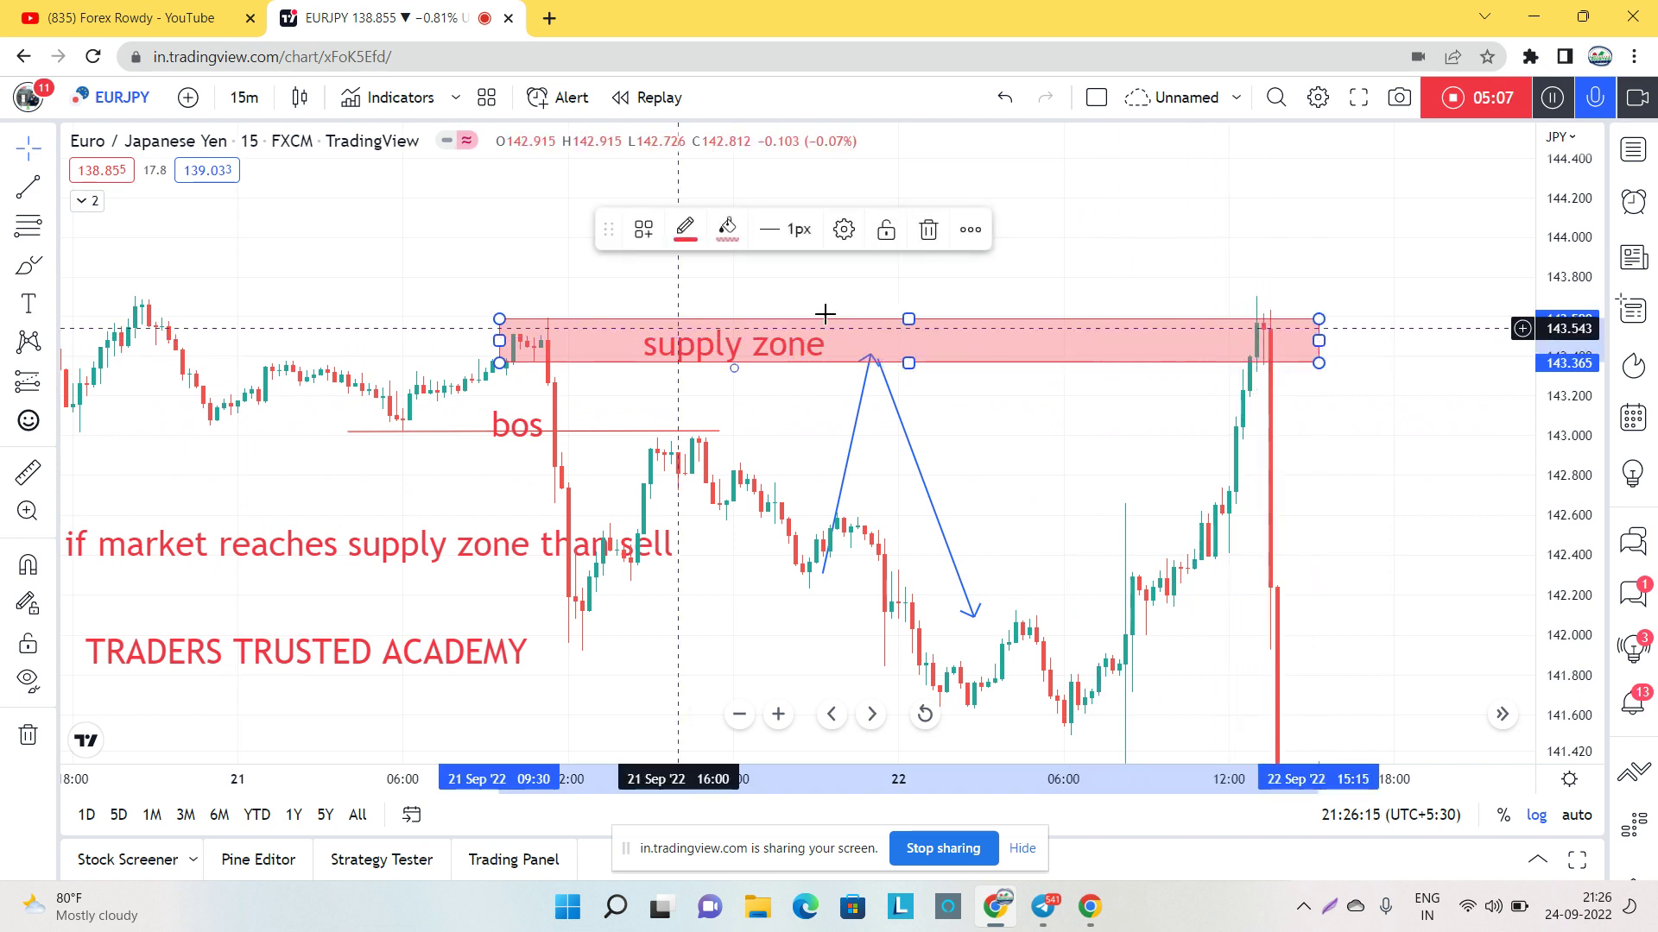
drag(910, 318, 907, 286)
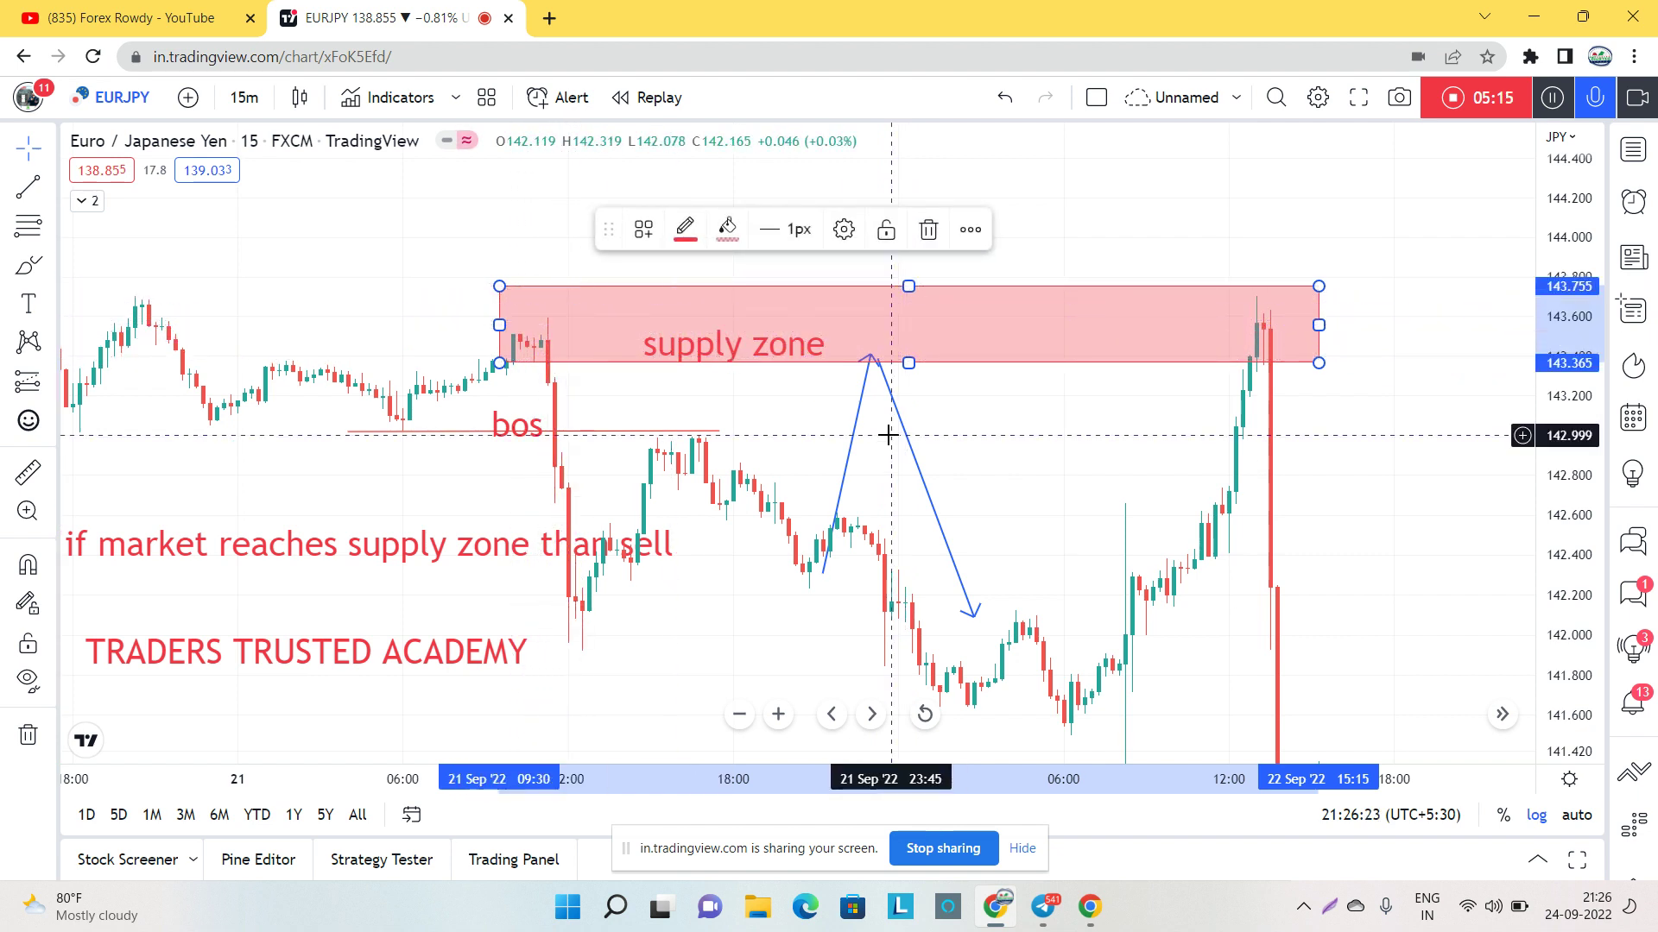
click(1044, 448)
Step: Examine how EURJPY price reaches the supply zone on 22 September and moves after it on the 15-minute chart
drag(1044, 448, 960, 373)
drag(1435, 568, 1184, 468)
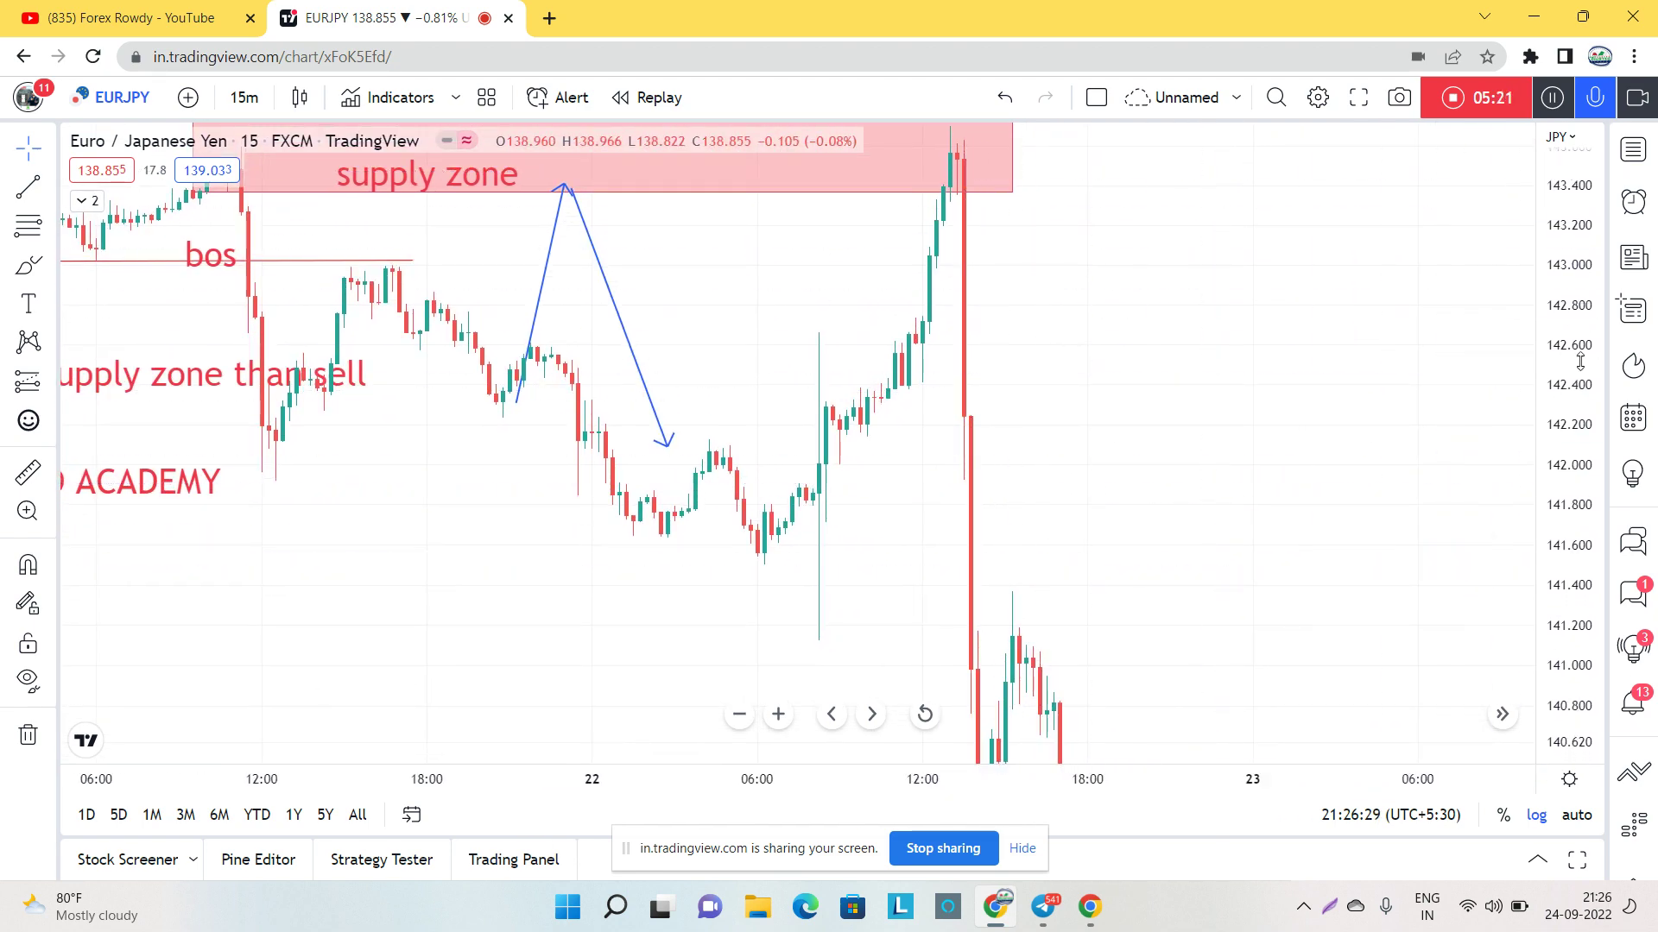
scroll(1349, 387, left, 2)
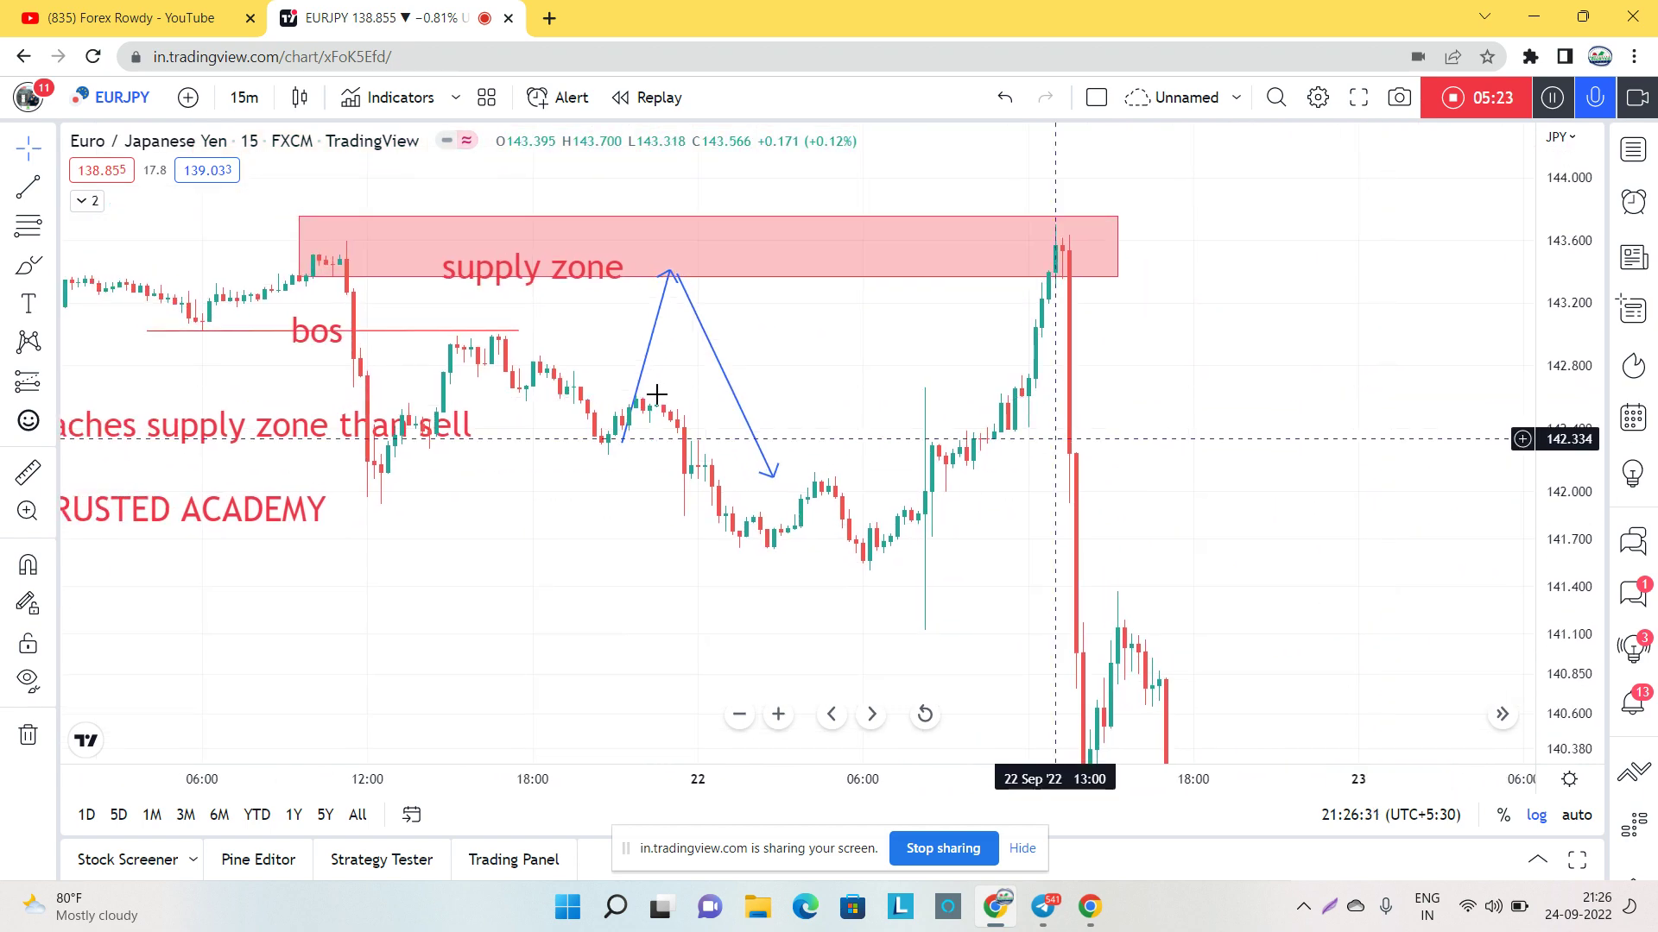
scroll(836, 391, down, 1)
scroll(836, 391, down, 1)
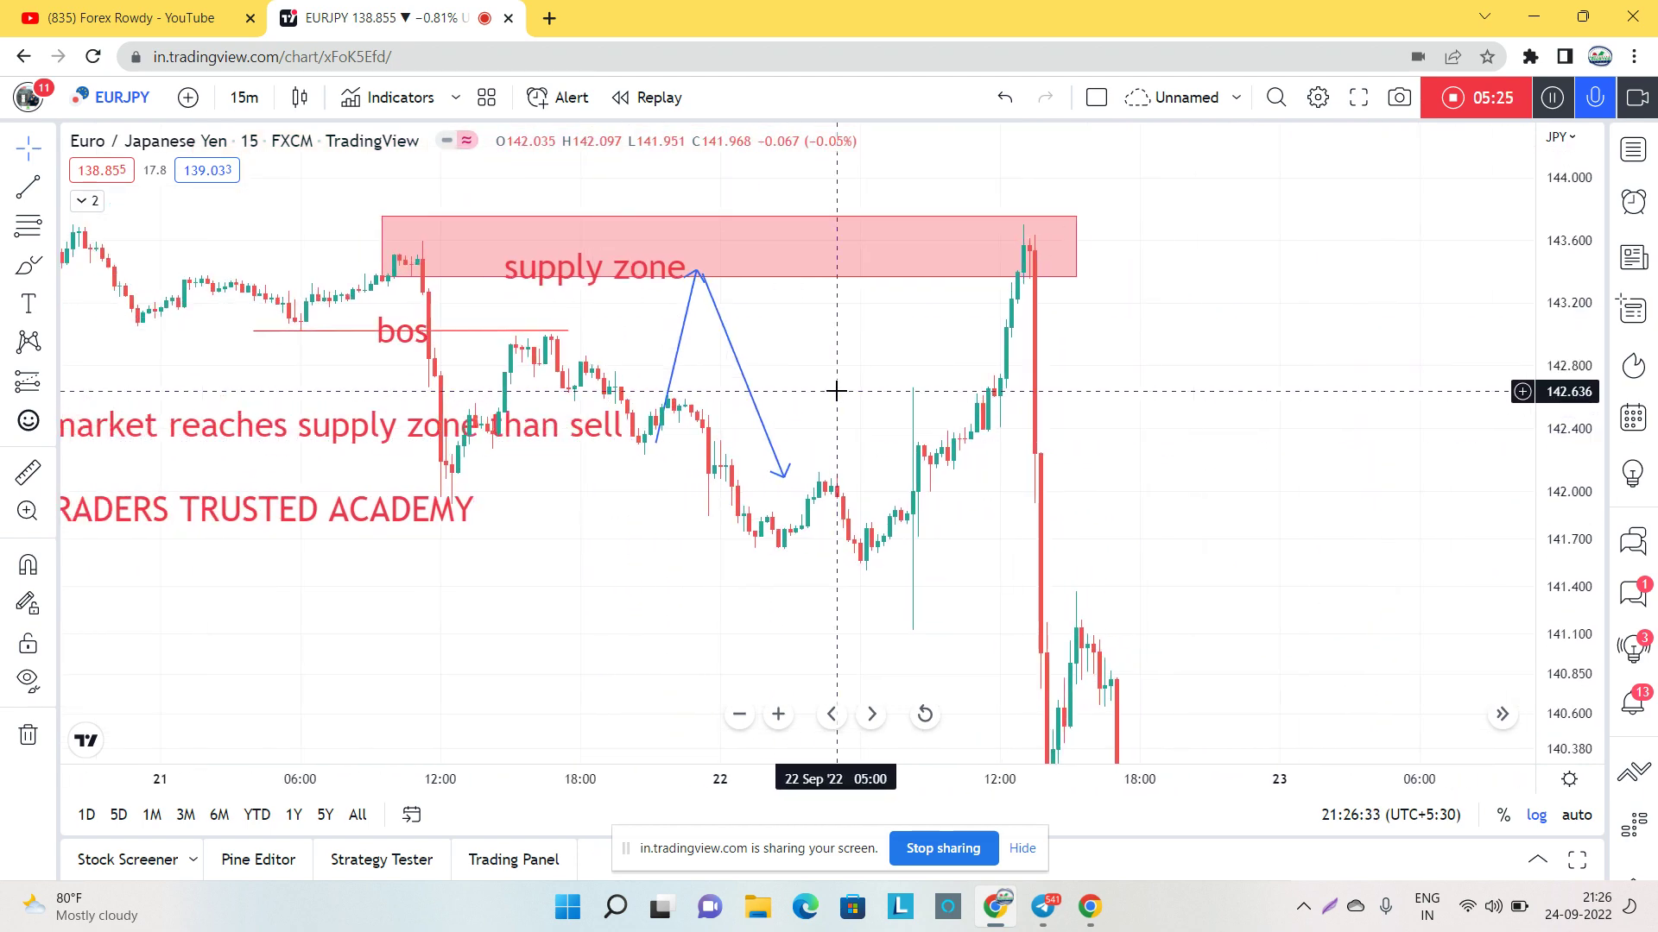
drag(933, 393, 969, 399)
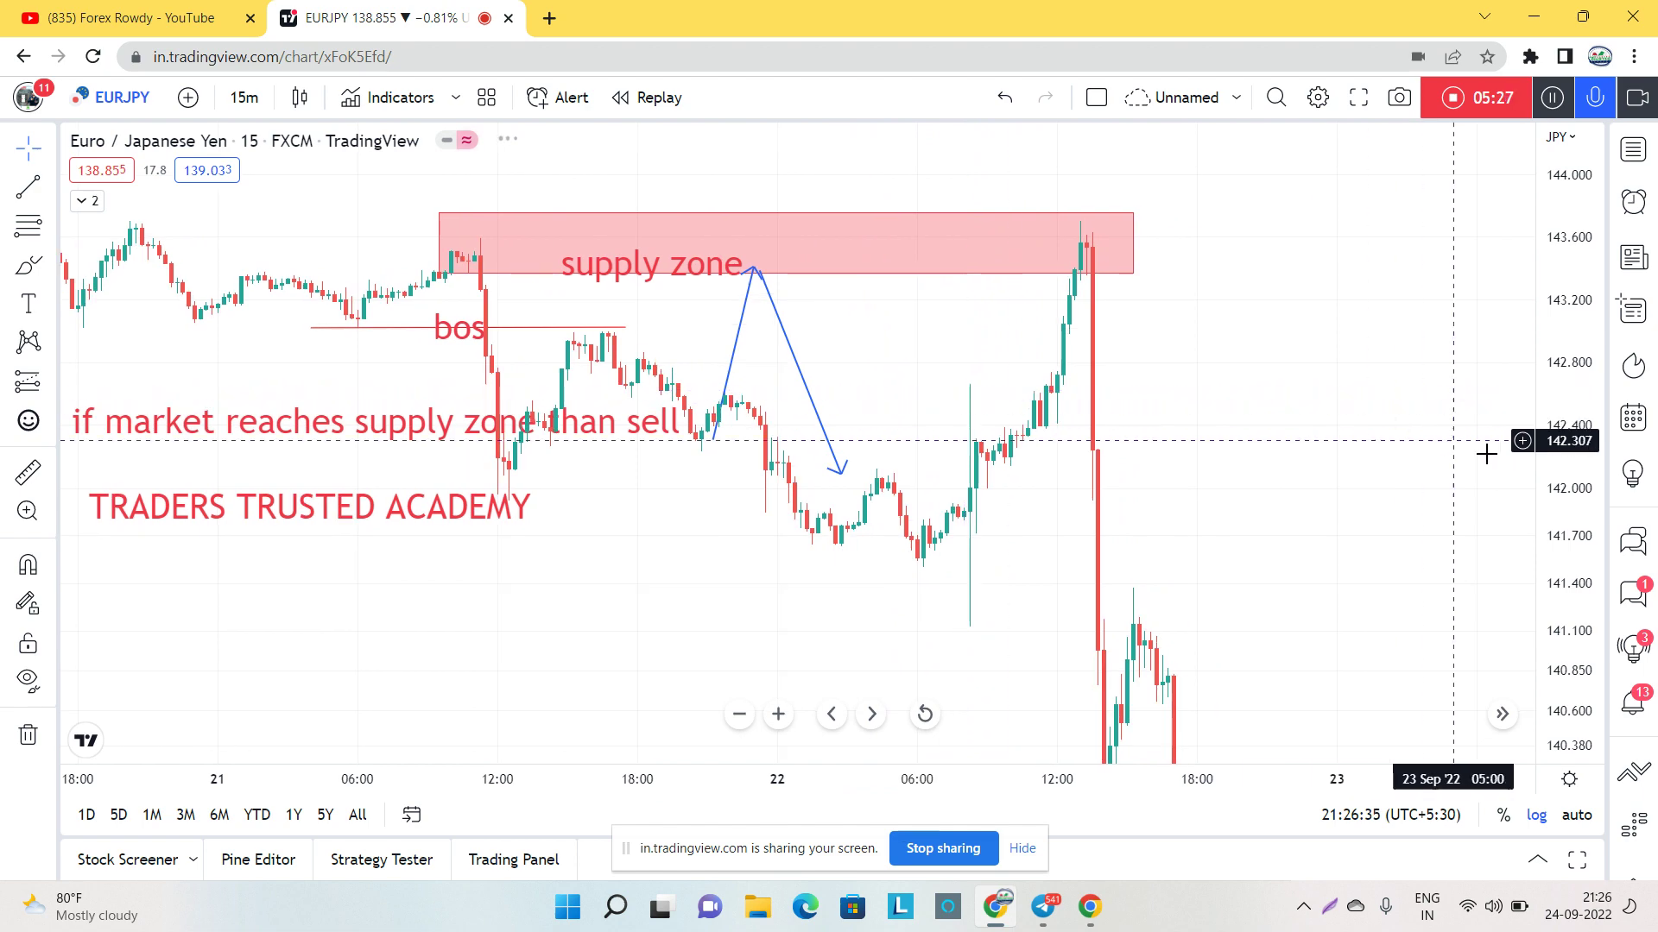
drag(1554, 452, 1546, 363)
drag(1378, 292, 1358, 373)
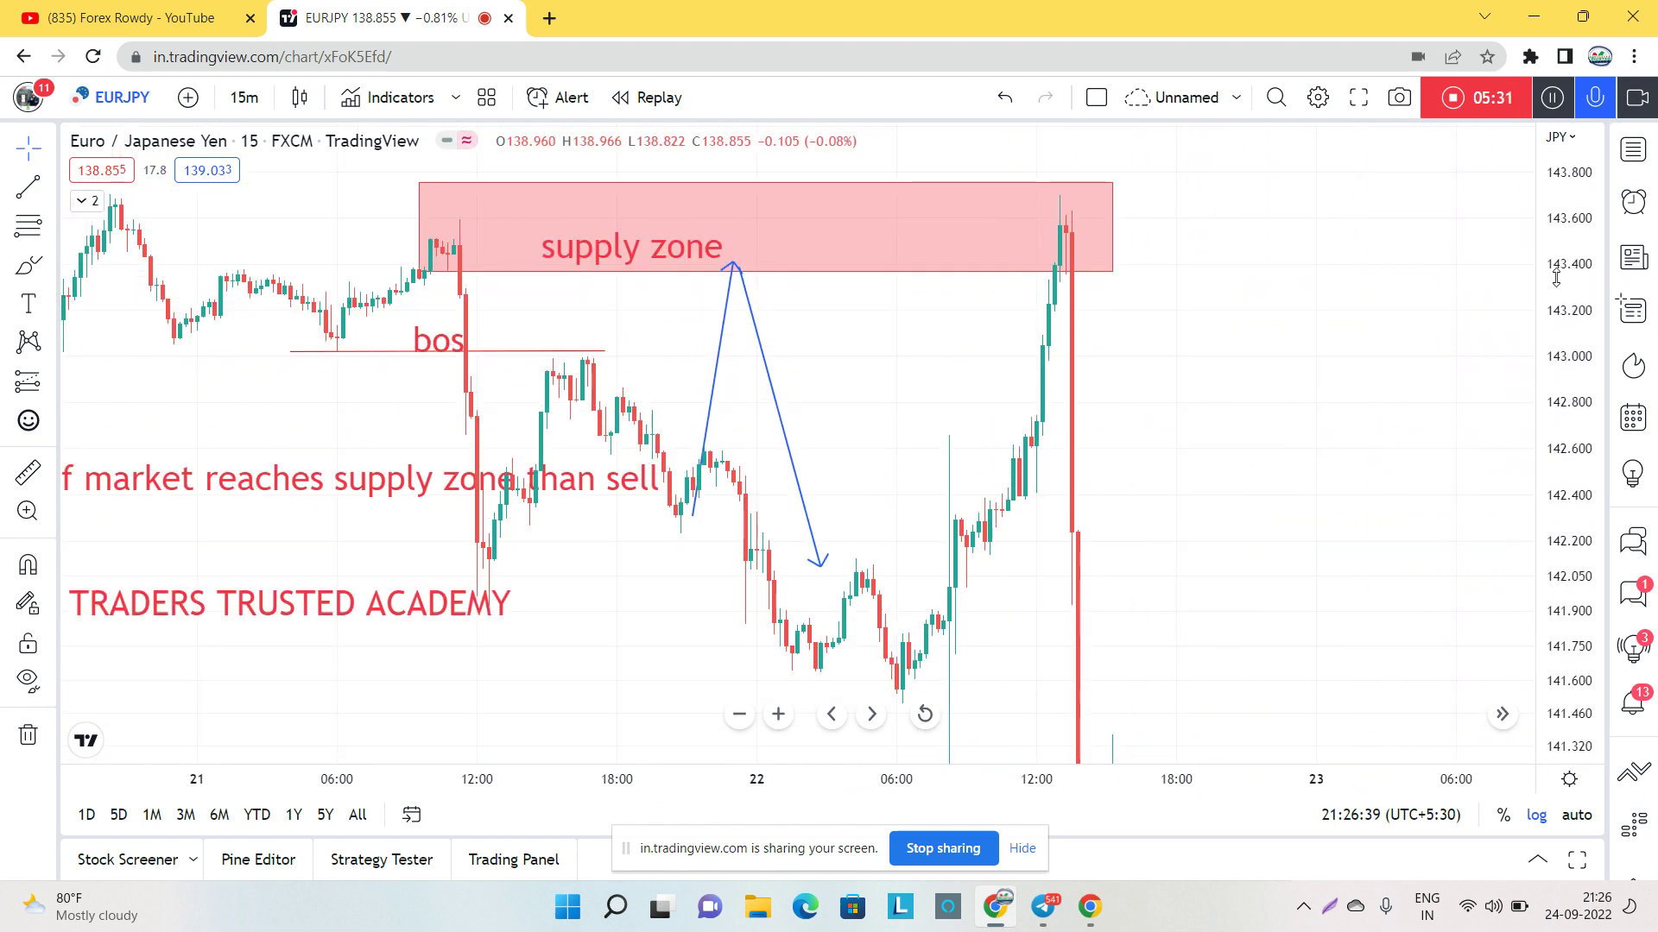
drag(1554, 285, 1555, 345)
drag(1257, 570, 1237, 486)
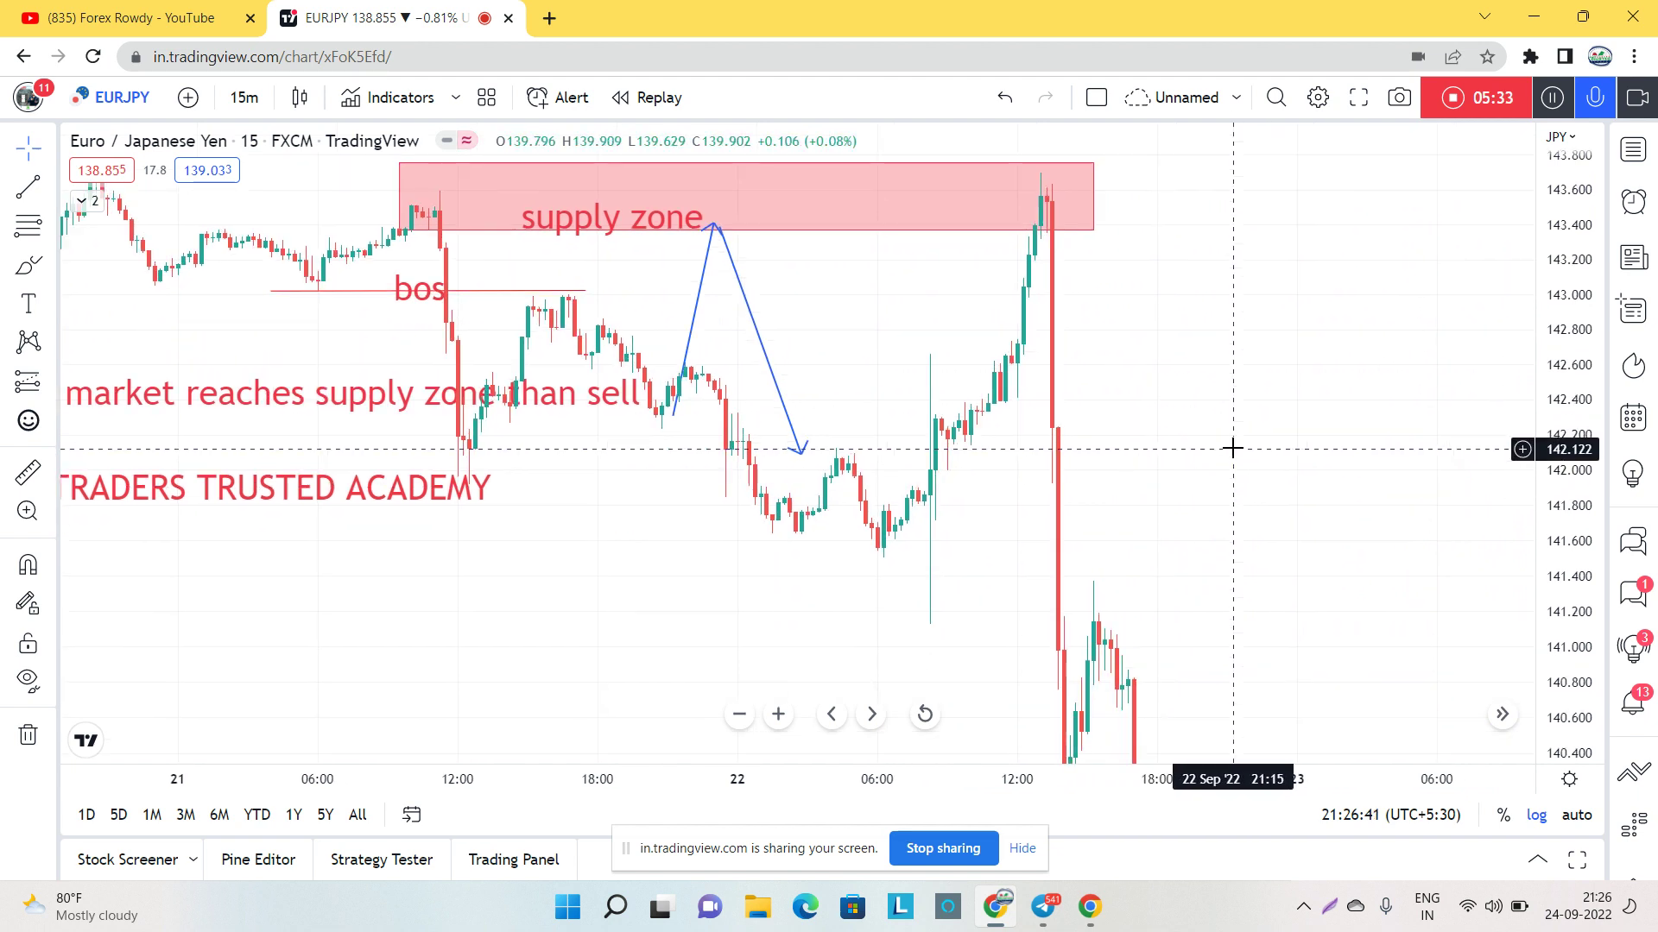
click(50, 381)
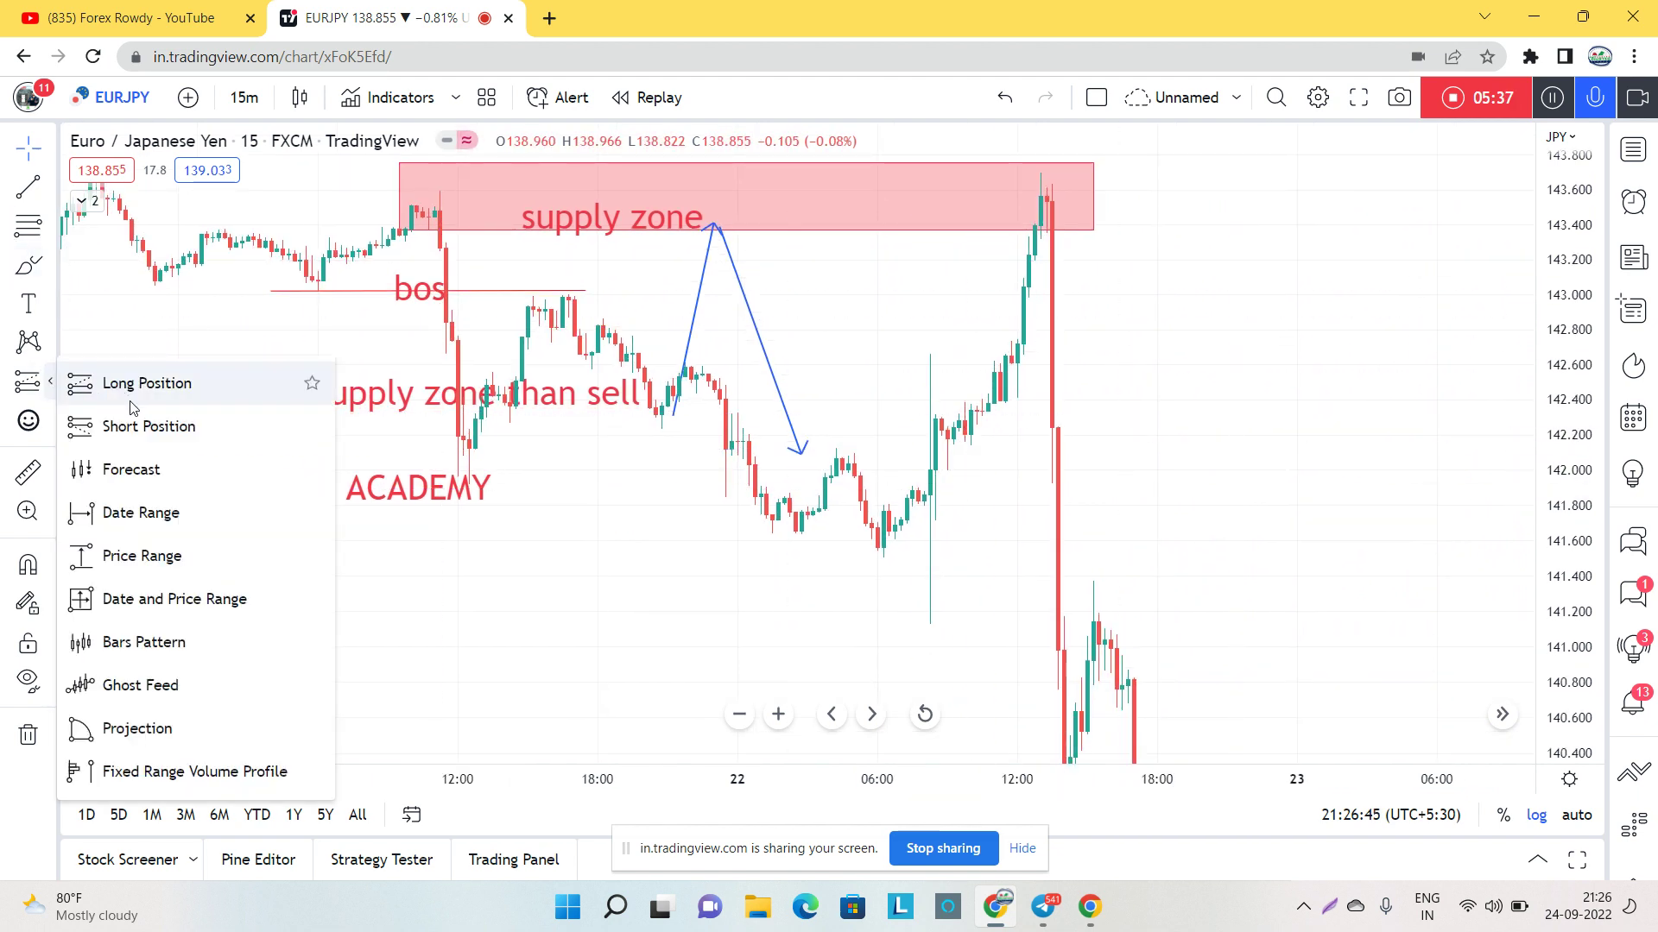
click(130, 400)
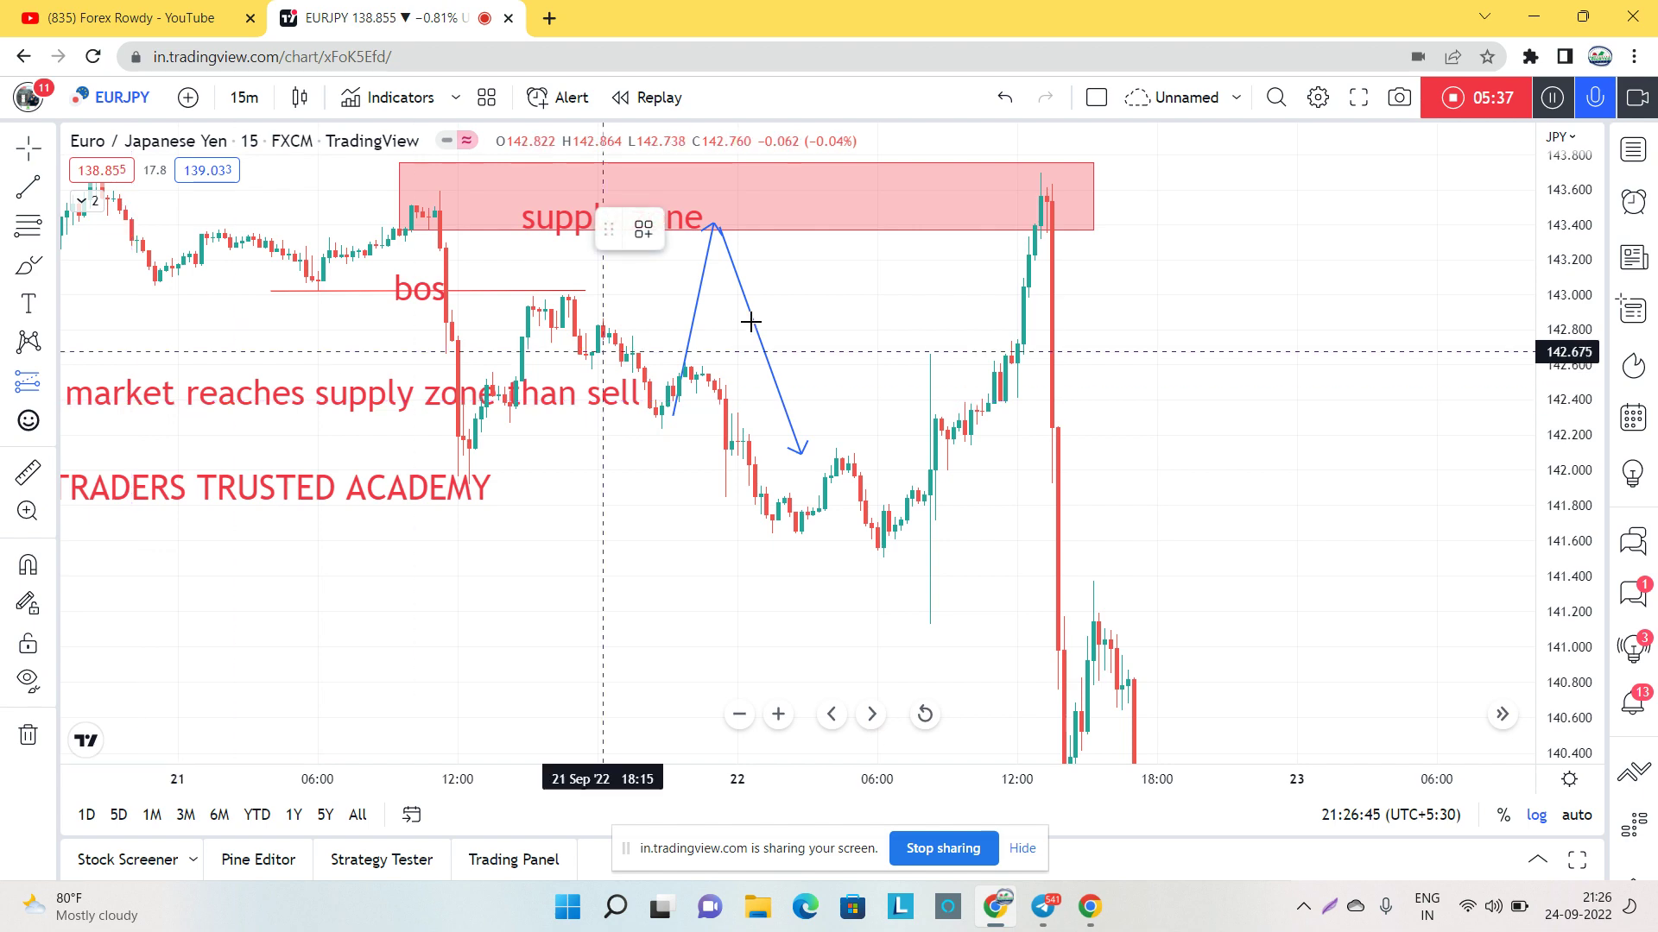
click(913, 231)
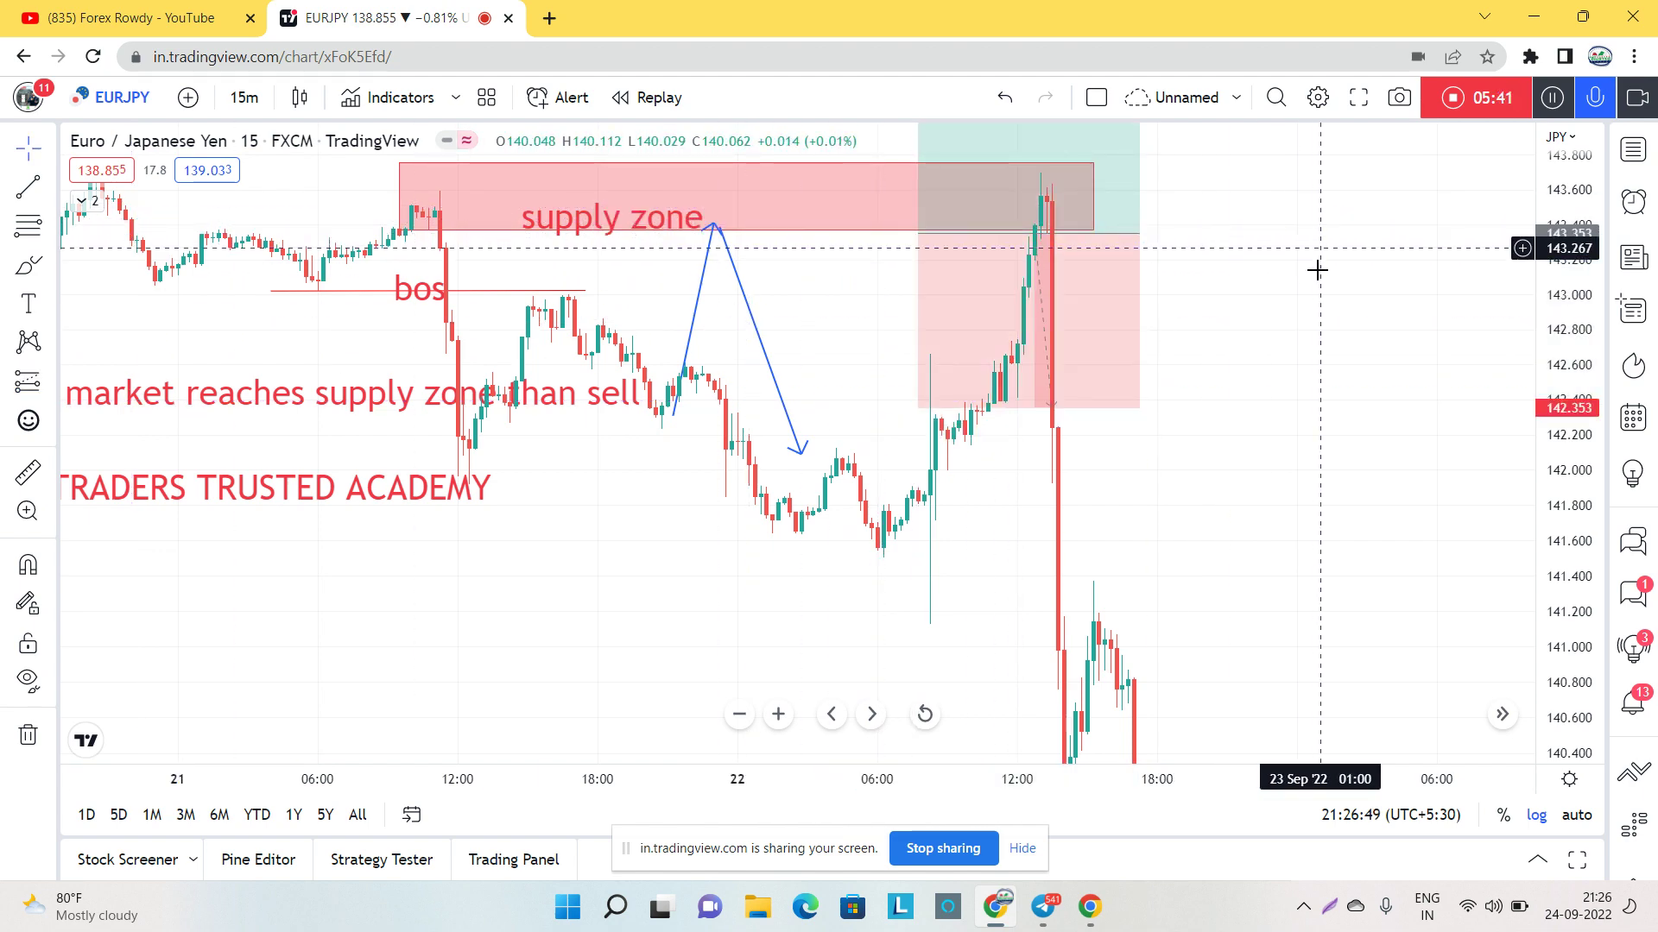
drag(1318, 270, 1281, 418)
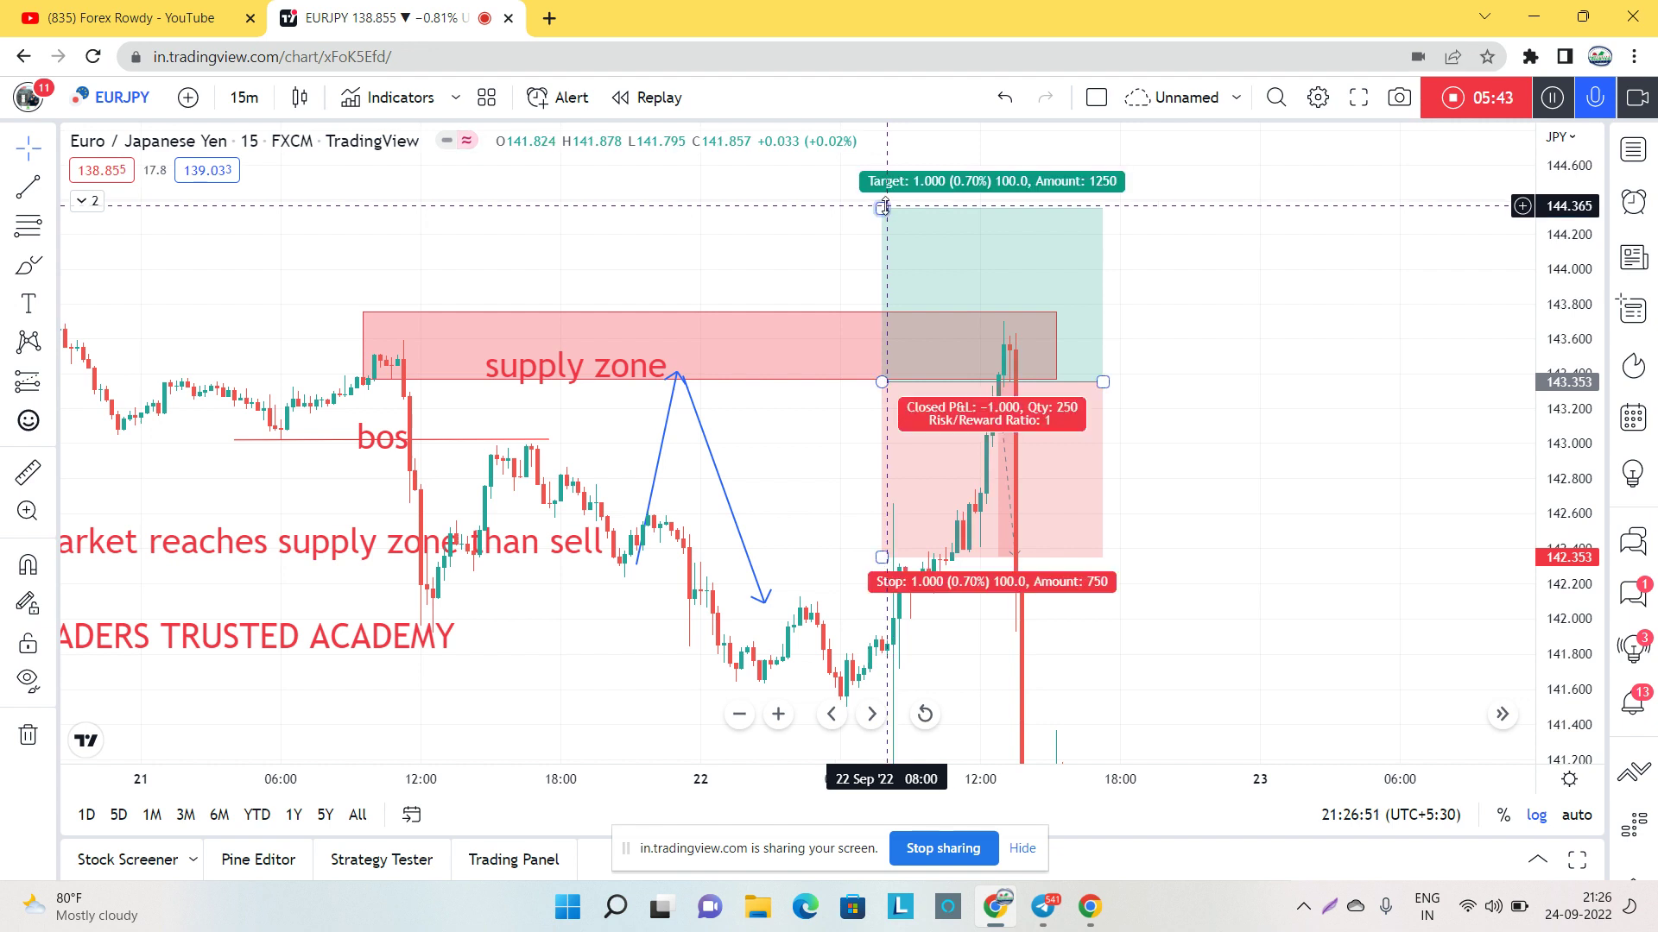
drag(882, 206, 906, 303)
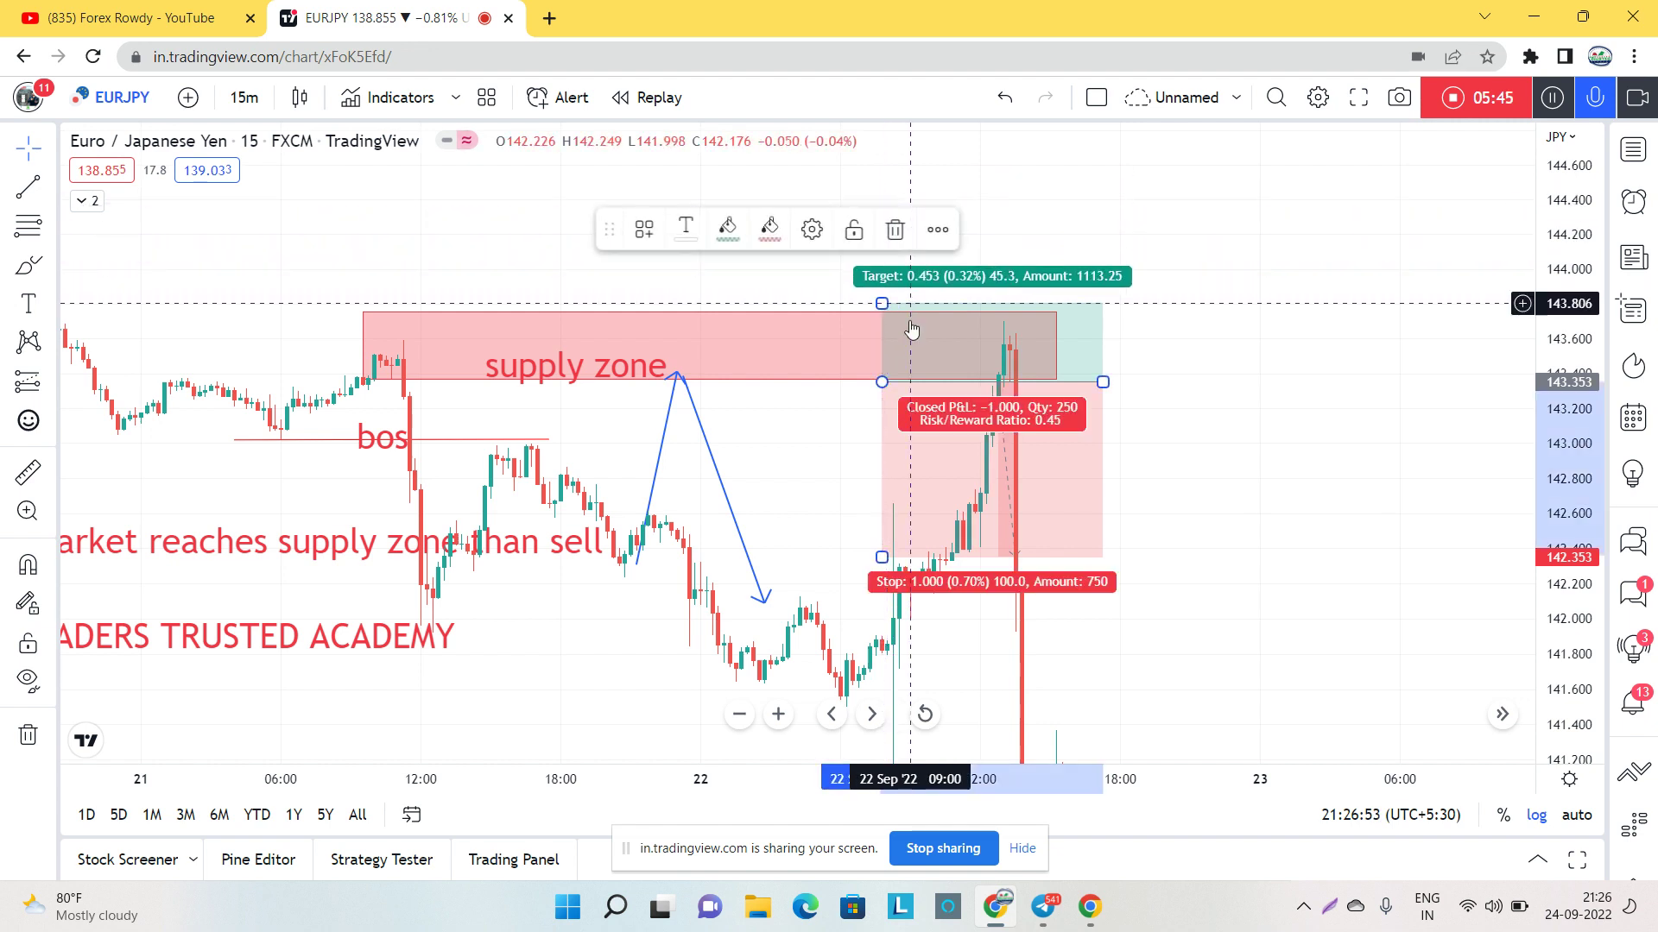
mouse_move(882, 558)
mouse_down()
mouse_move(886, 603)
mouse_move(896, 383)
mouse_move(912, 477)
mouse_up()
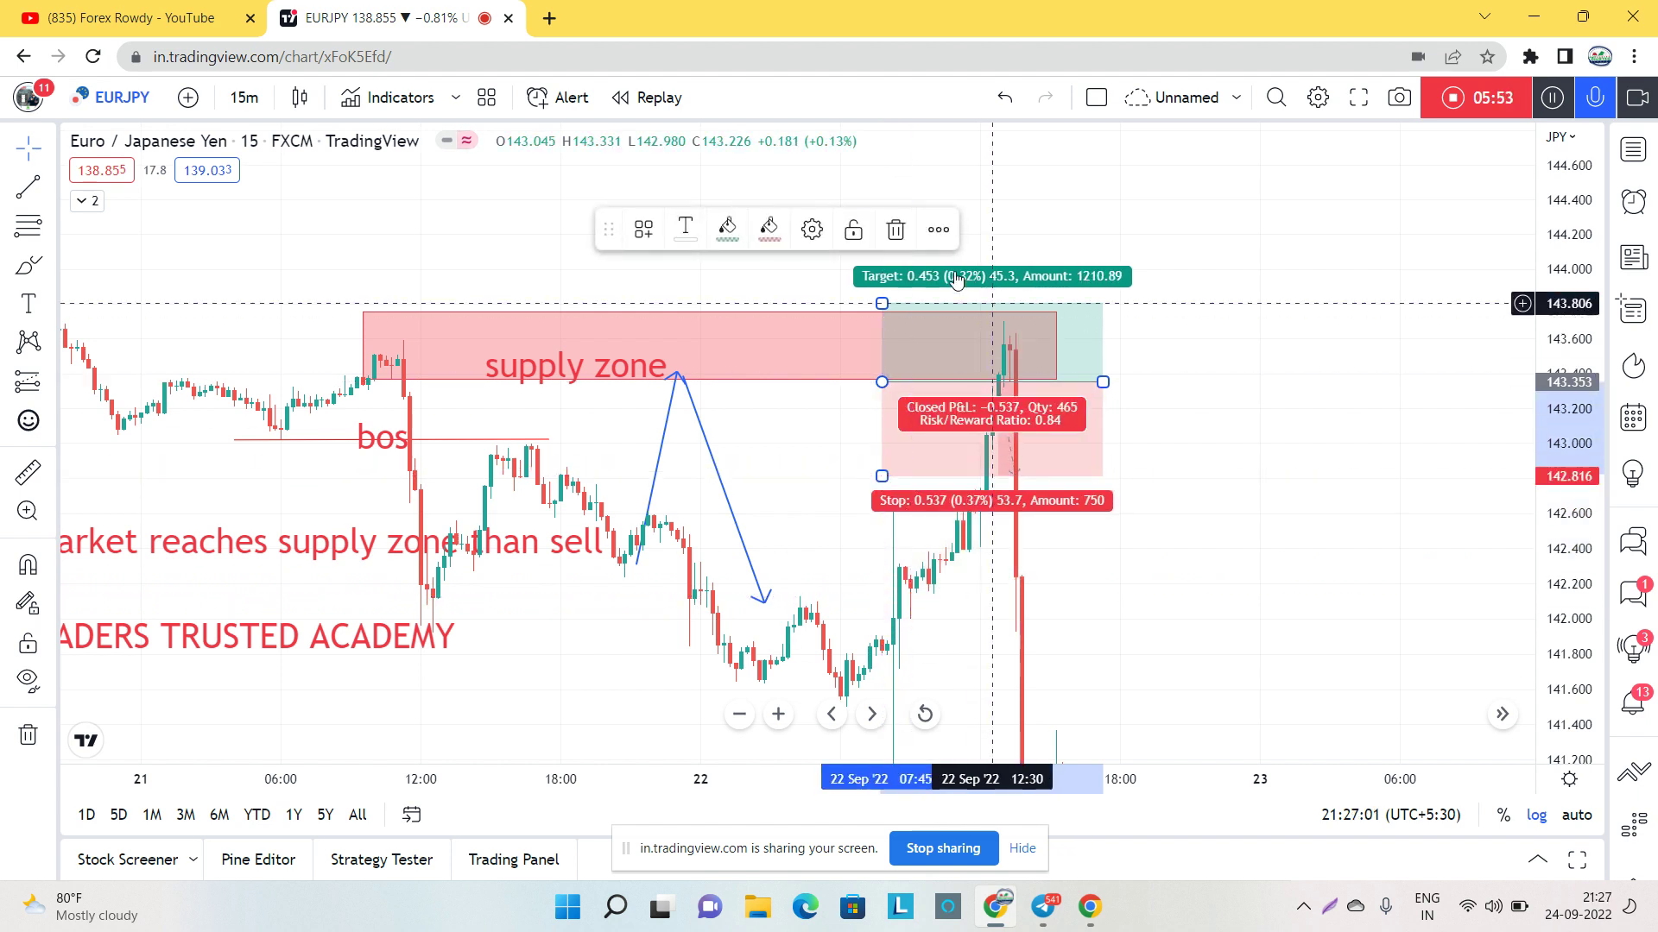
click(895, 229)
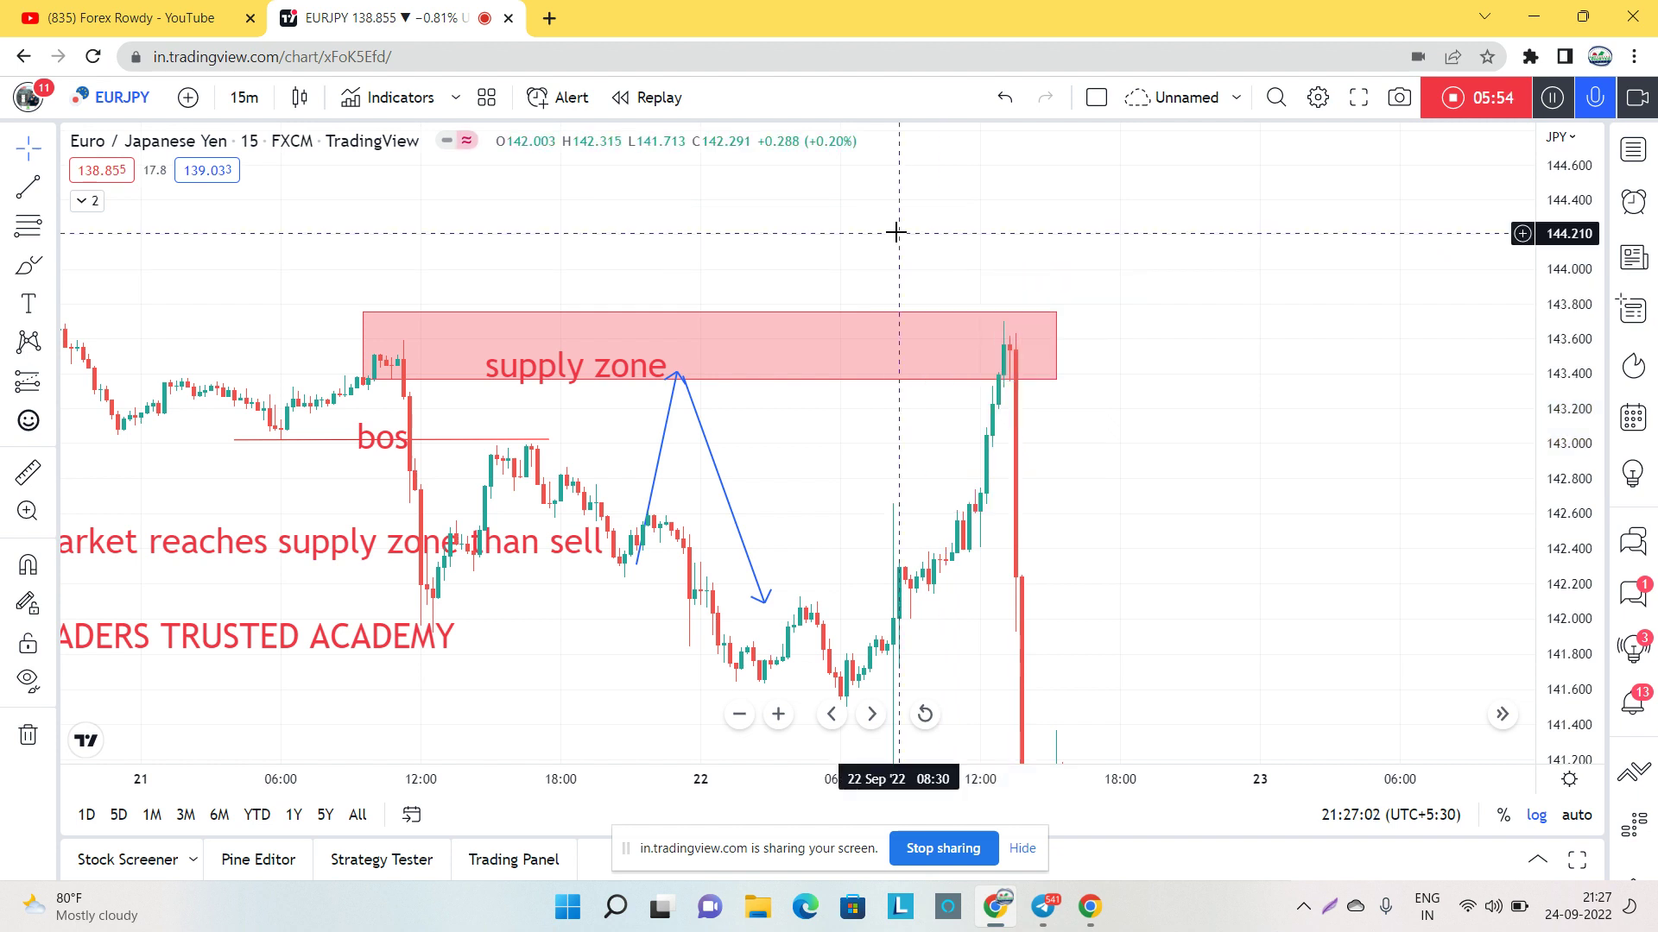
Step: Place a short position at the supply zone's lower edge with entry 143.360, stop 143.806 and target 142.011
click(50, 381)
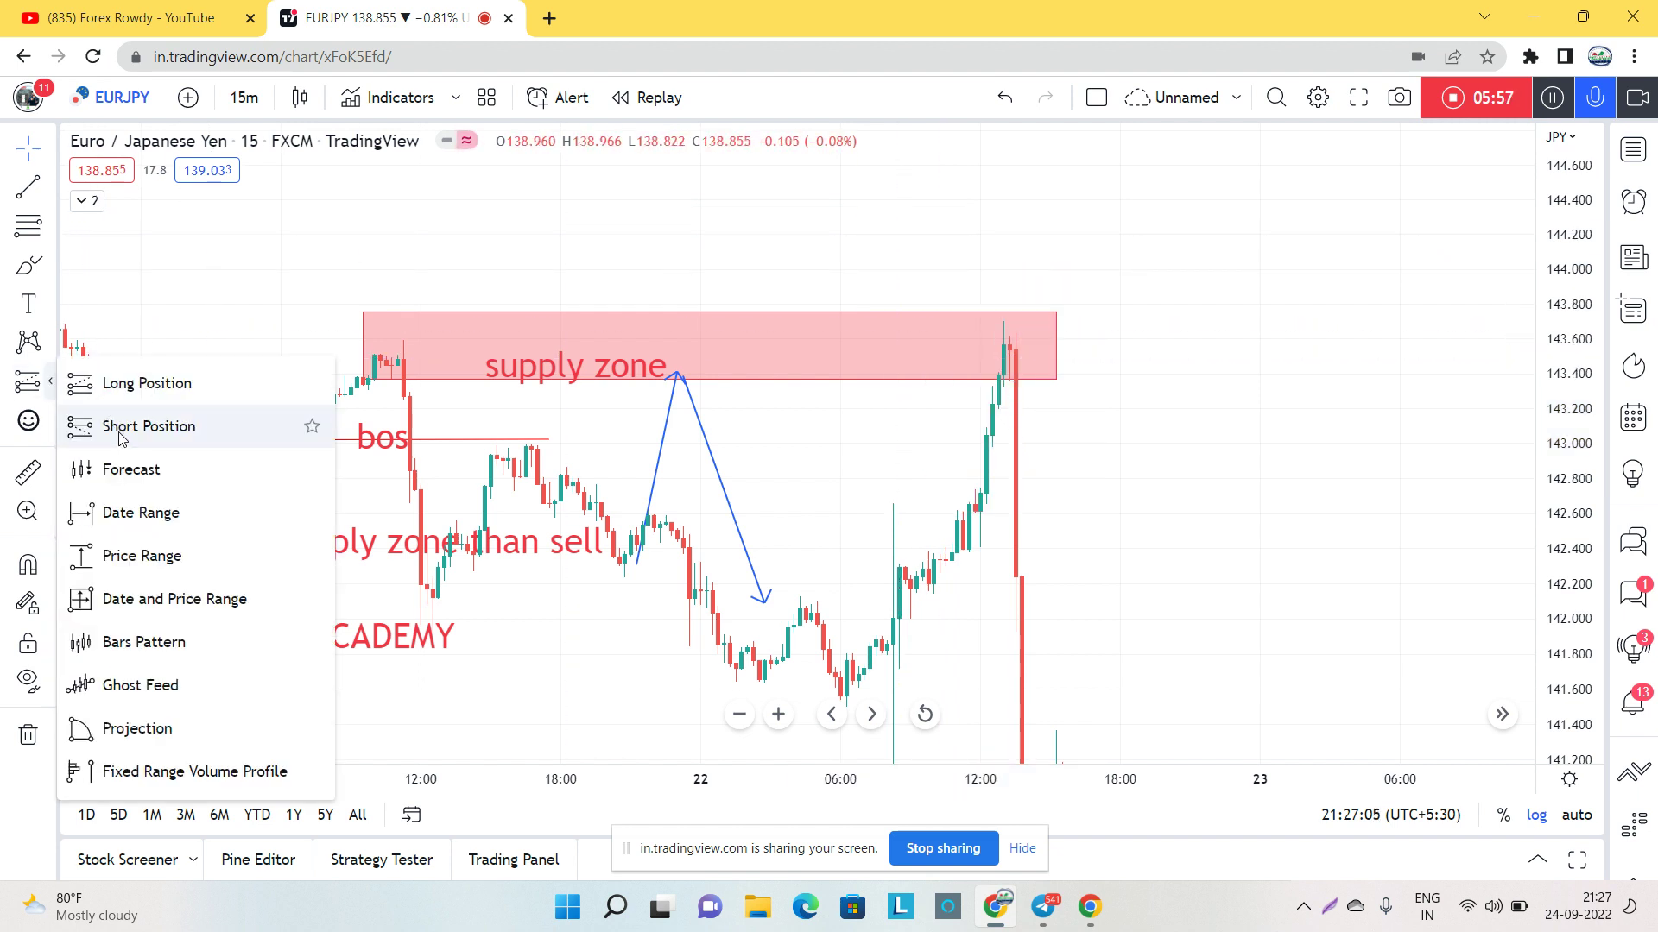
click(120, 426)
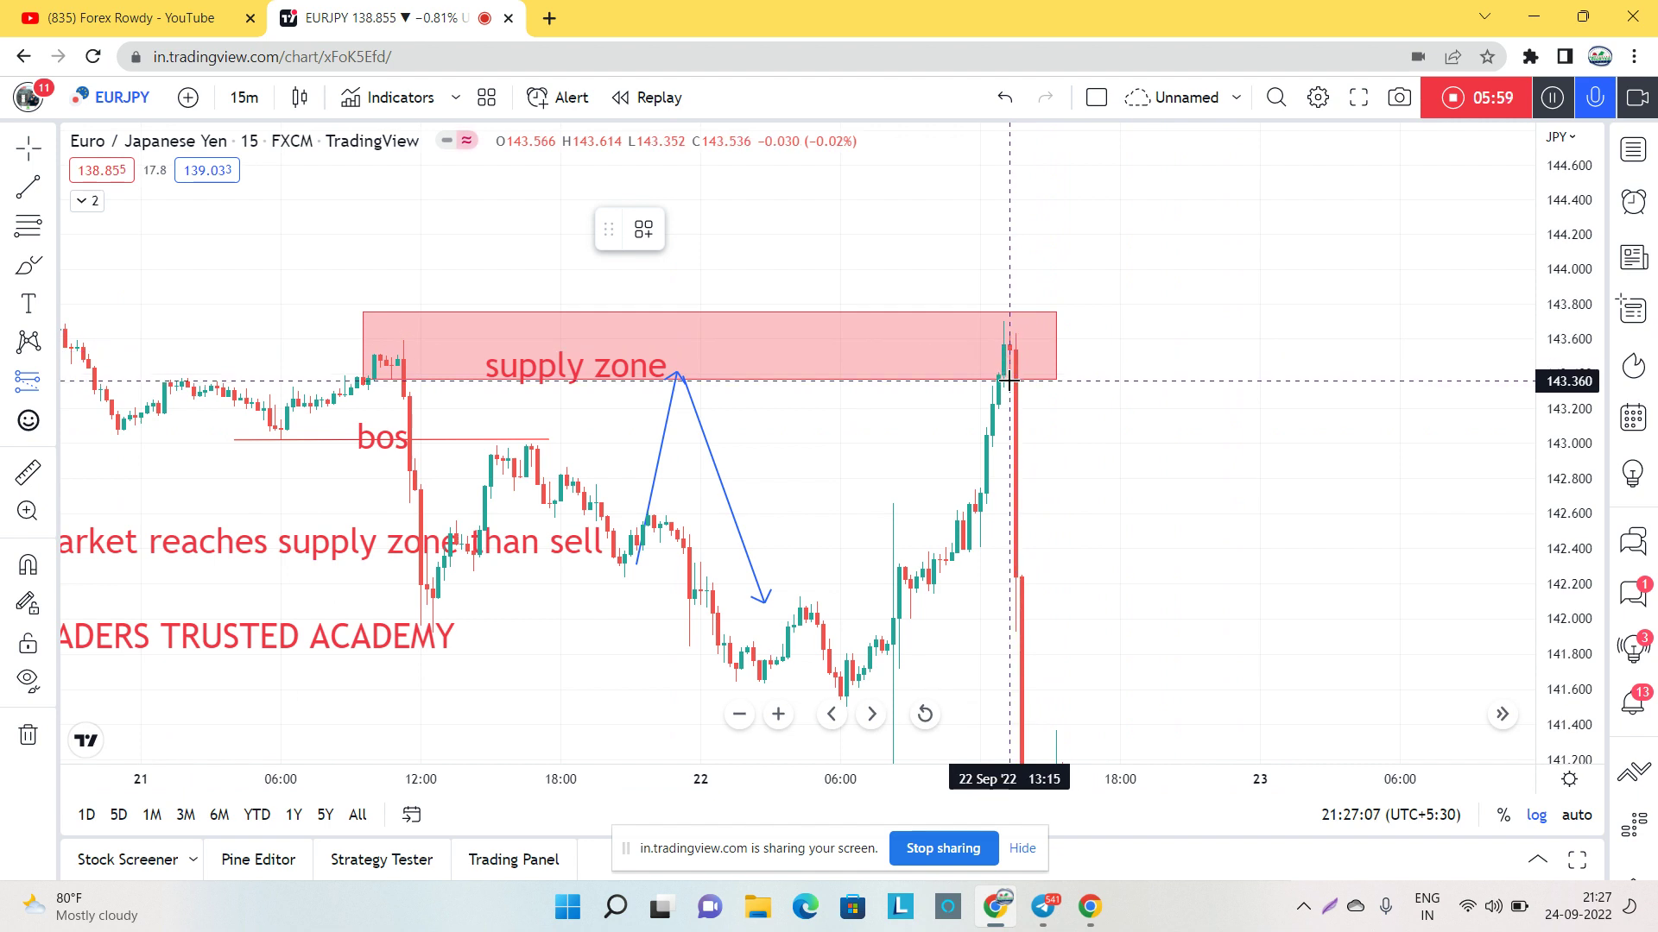
click(1010, 380)
drag(1010, 204, 1012, 304)
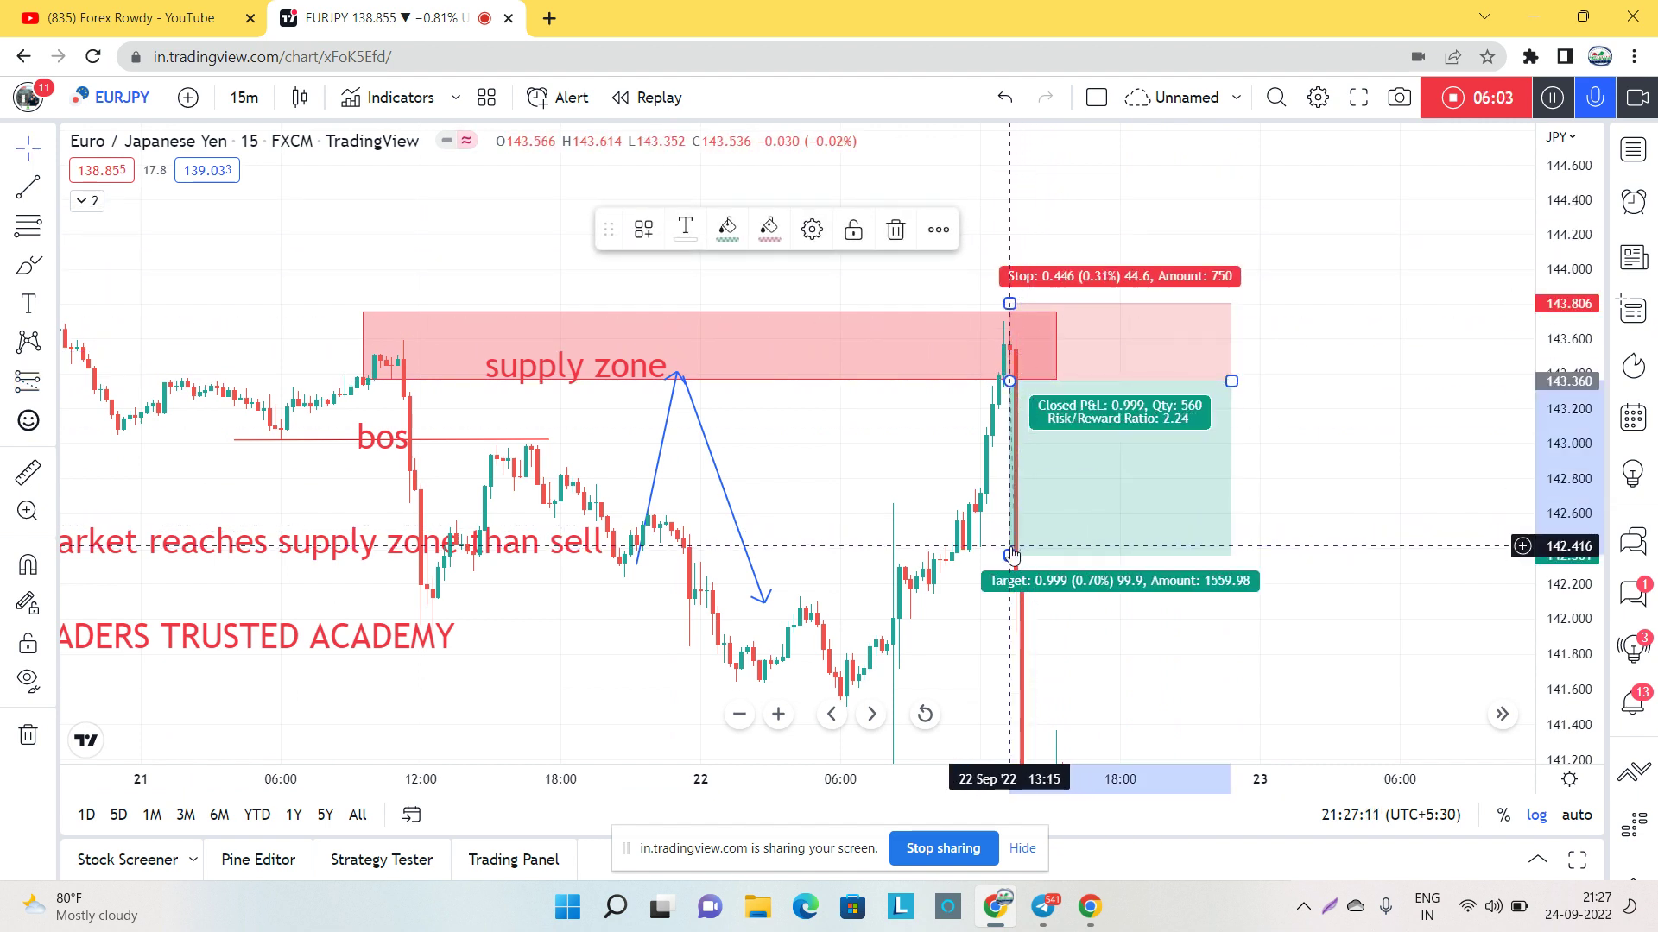
drag(1011, 555, 1024, 618)
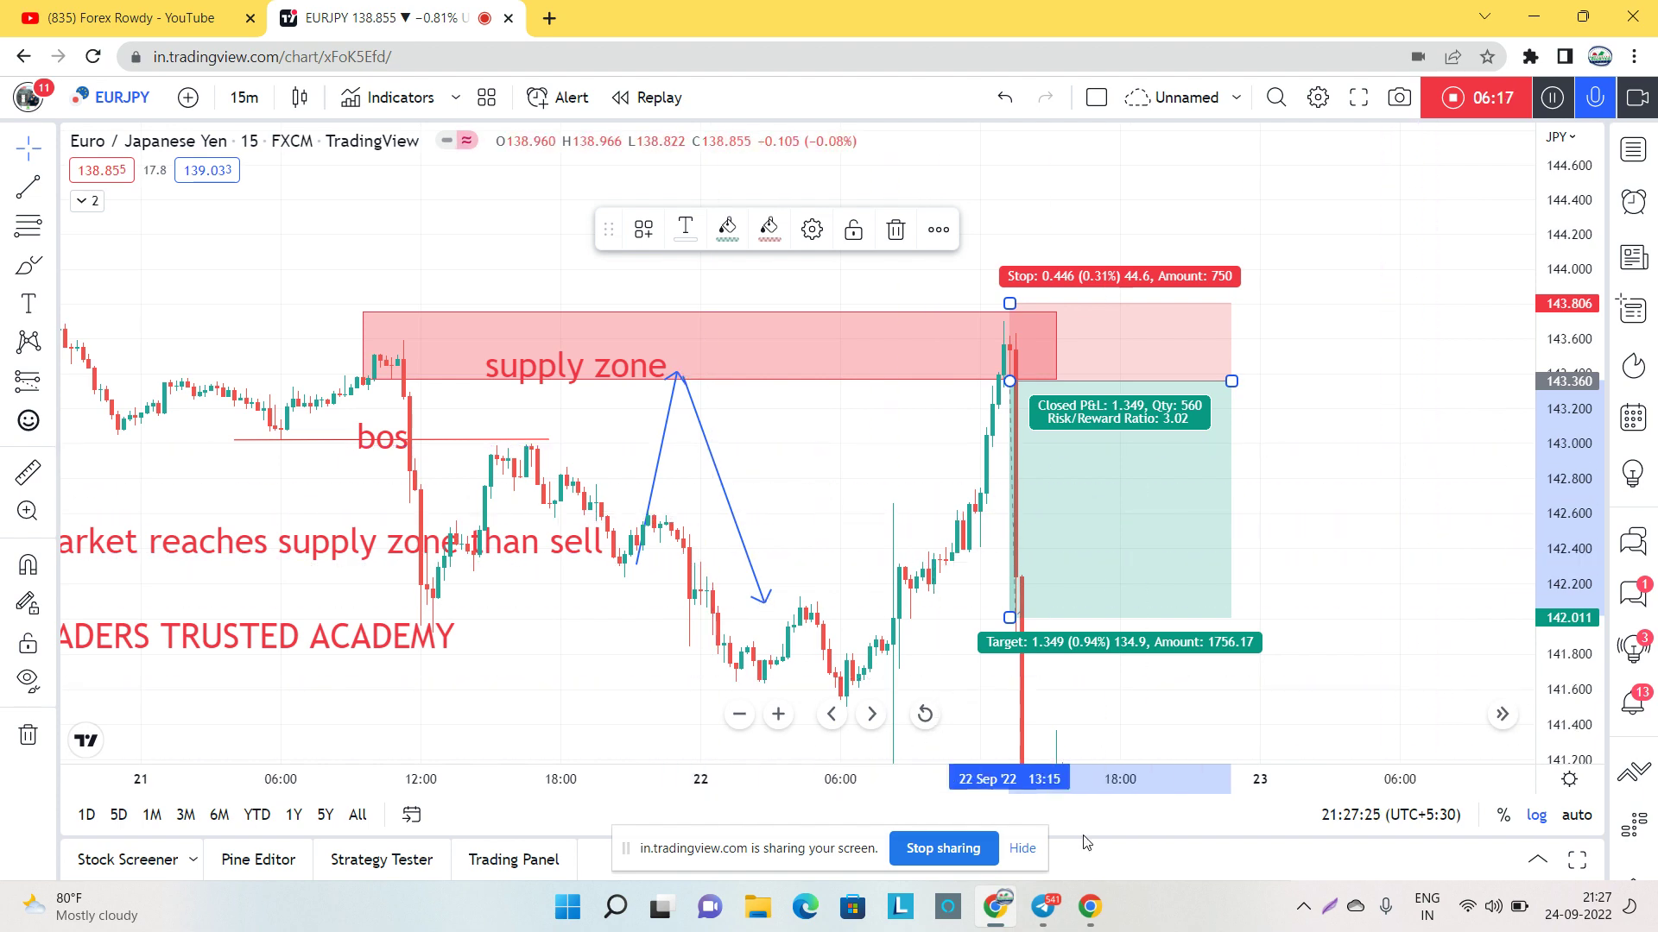
Step: Switch to Telegram, find the September 20 chart image captioned "GOLD AFTER ANALYSIS..100% FOLLOWED", view it at full size and close it
click(1043, 906)
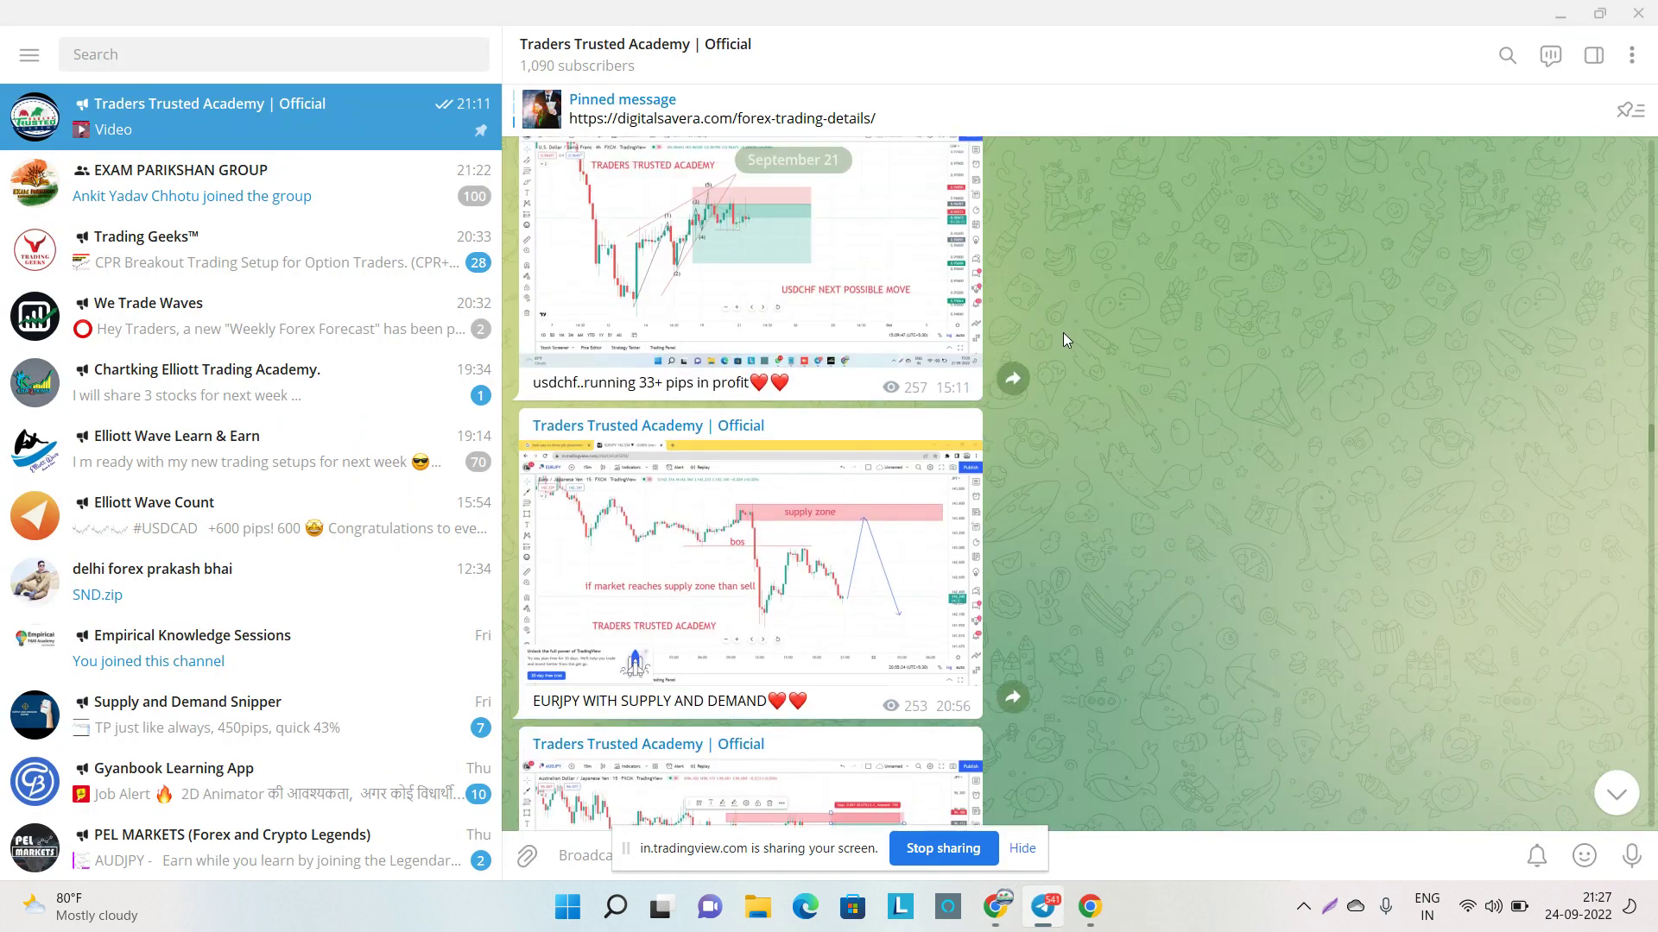
scroll(1064, 337, up, 10)
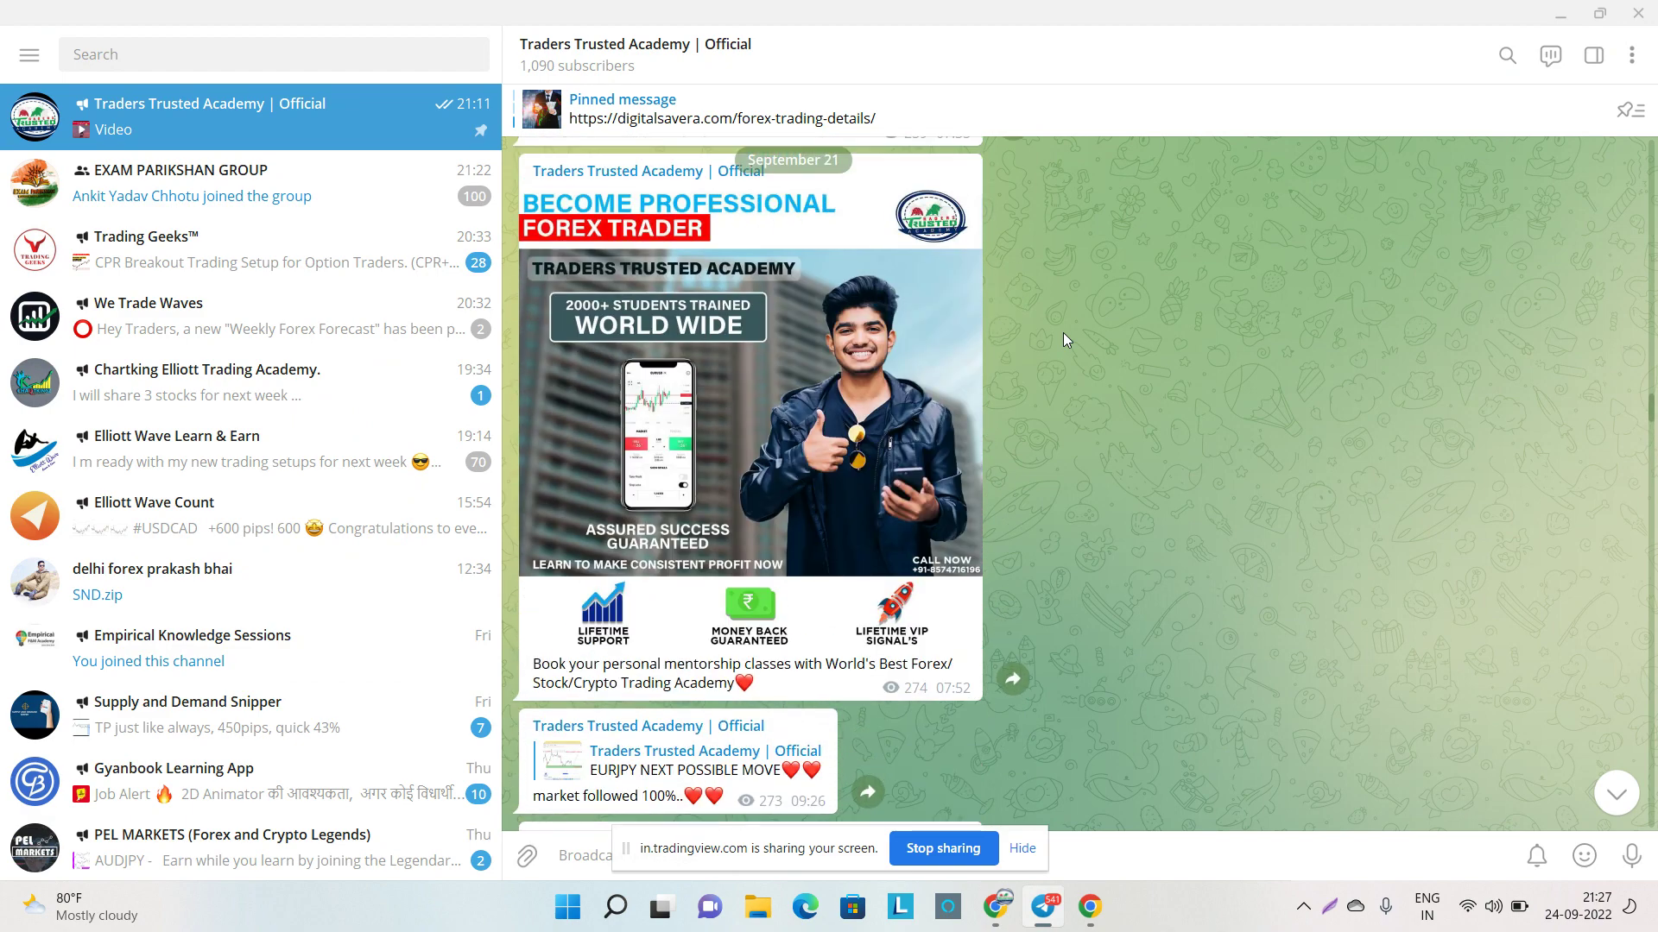
scroll(1063, 339, up, 8)
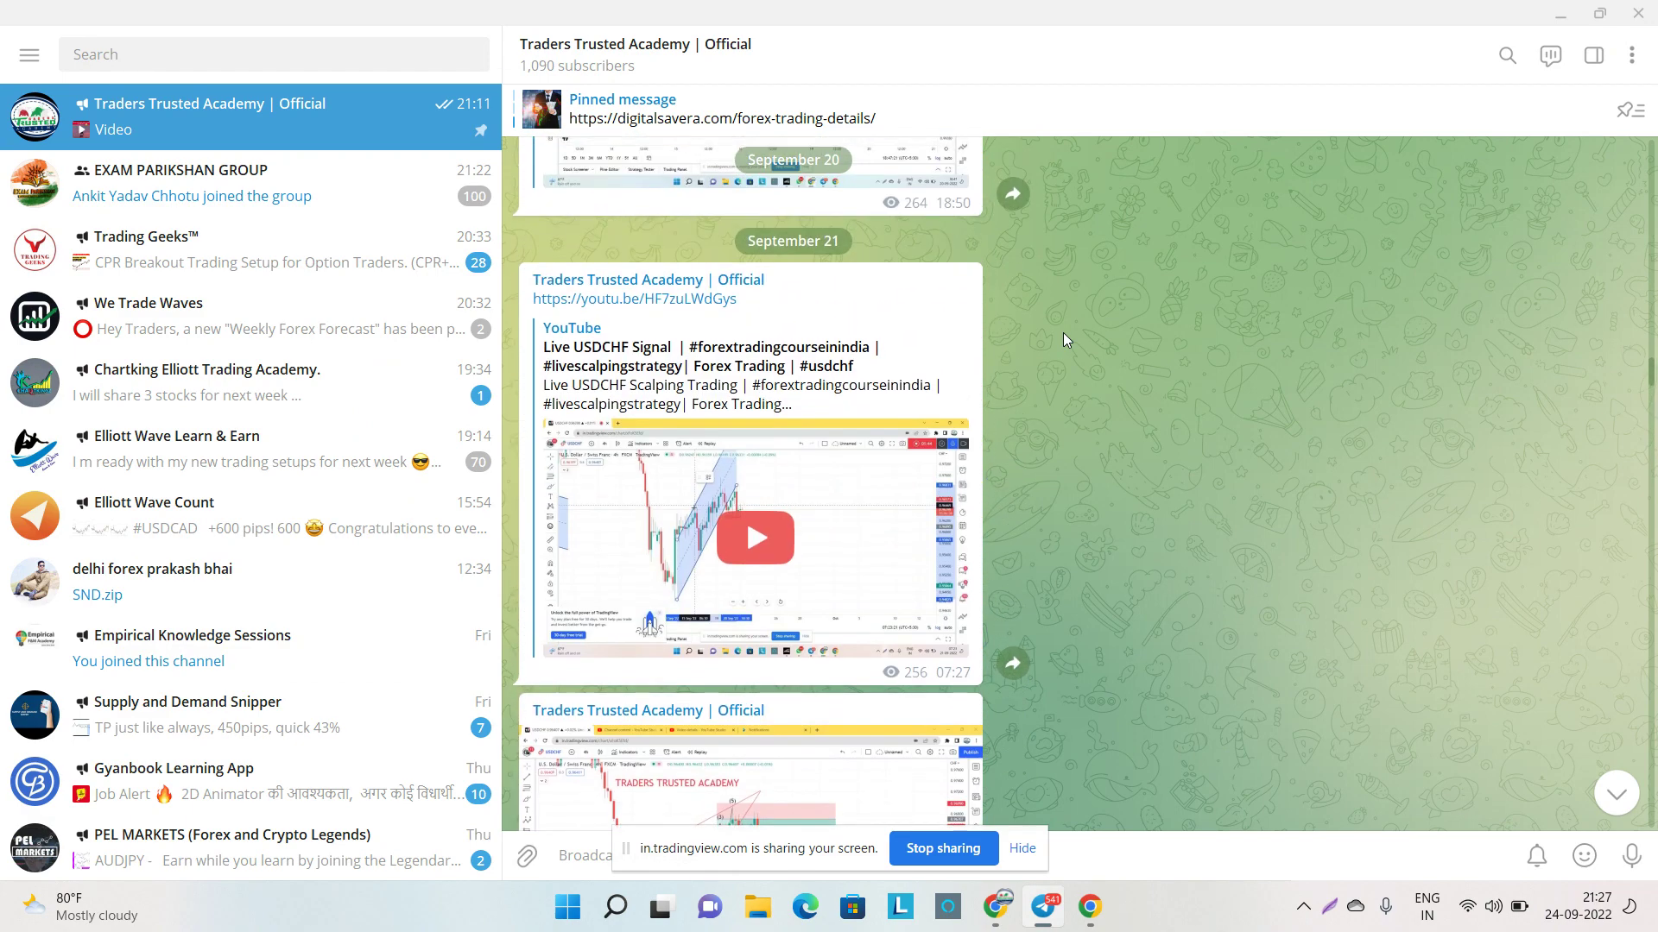
scroll(1064, 339, up, 1)
scroll(1064, 333, up, 4)
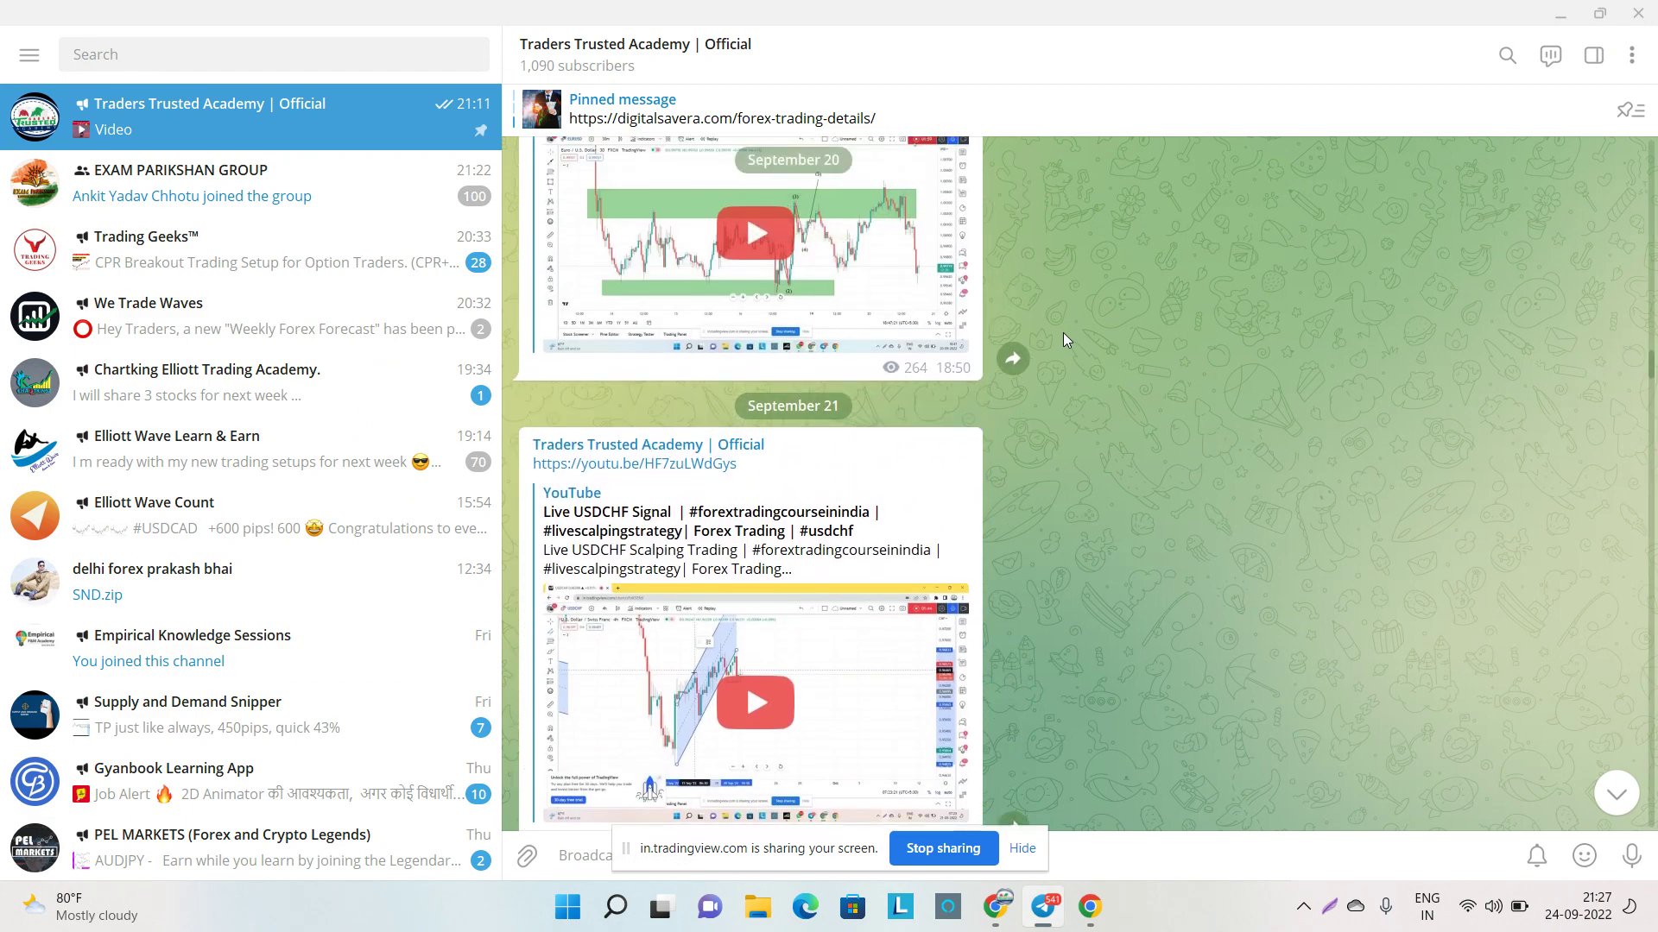
scroll(1186, 316, up, 1)
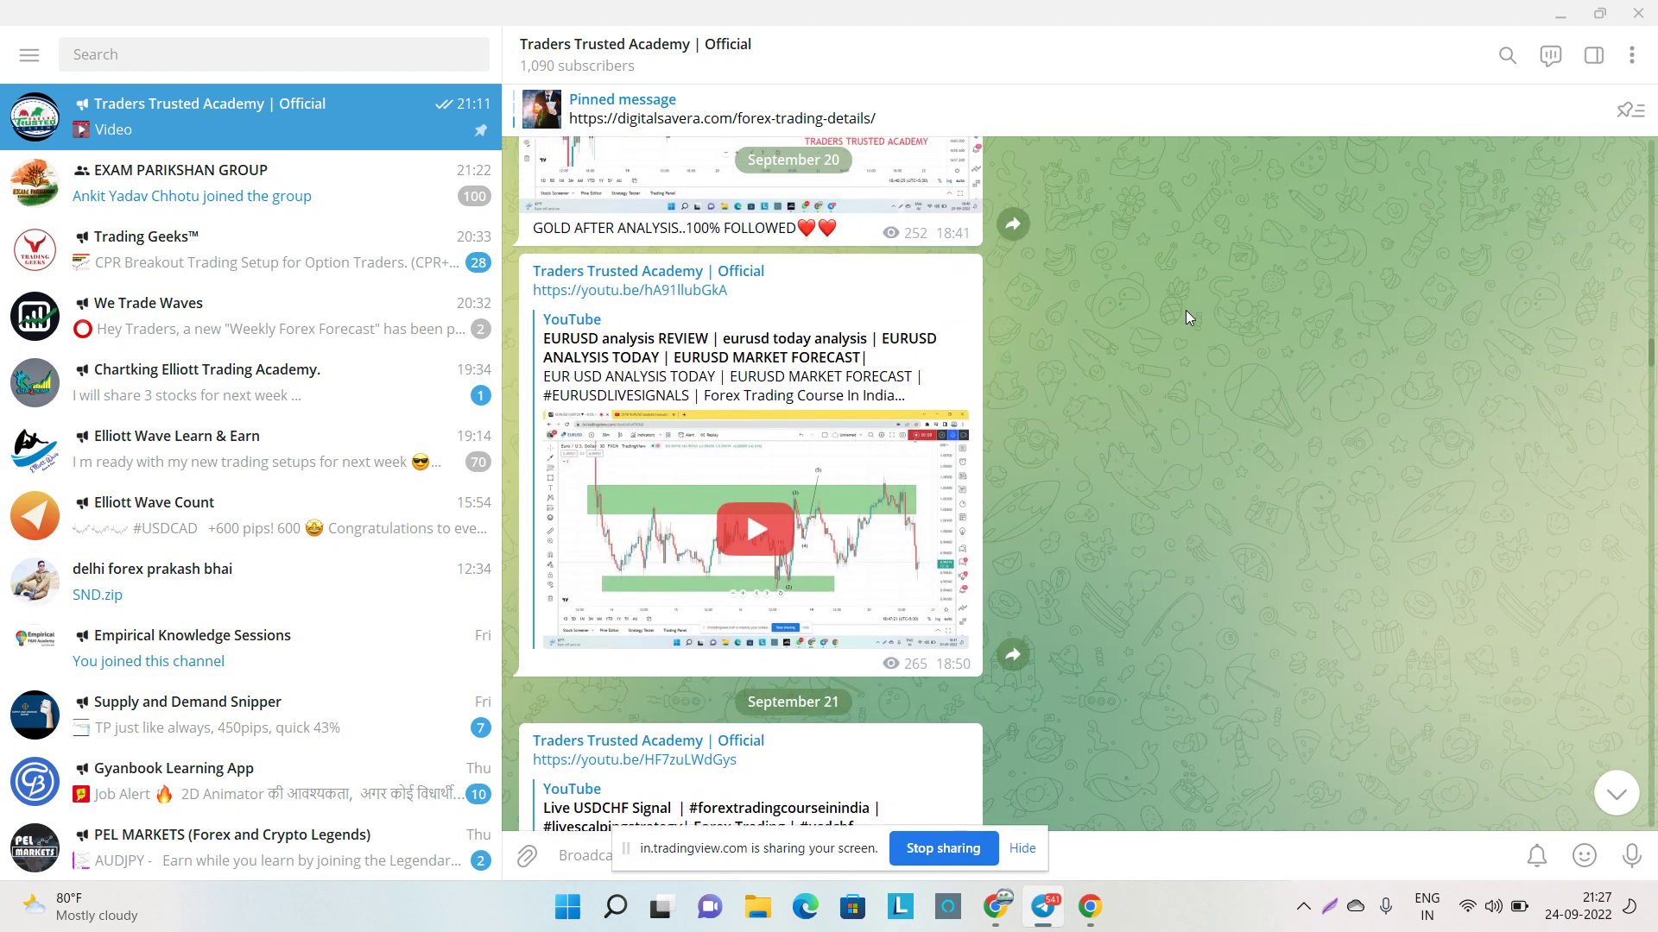
scroll(1121, 328, up, 3)
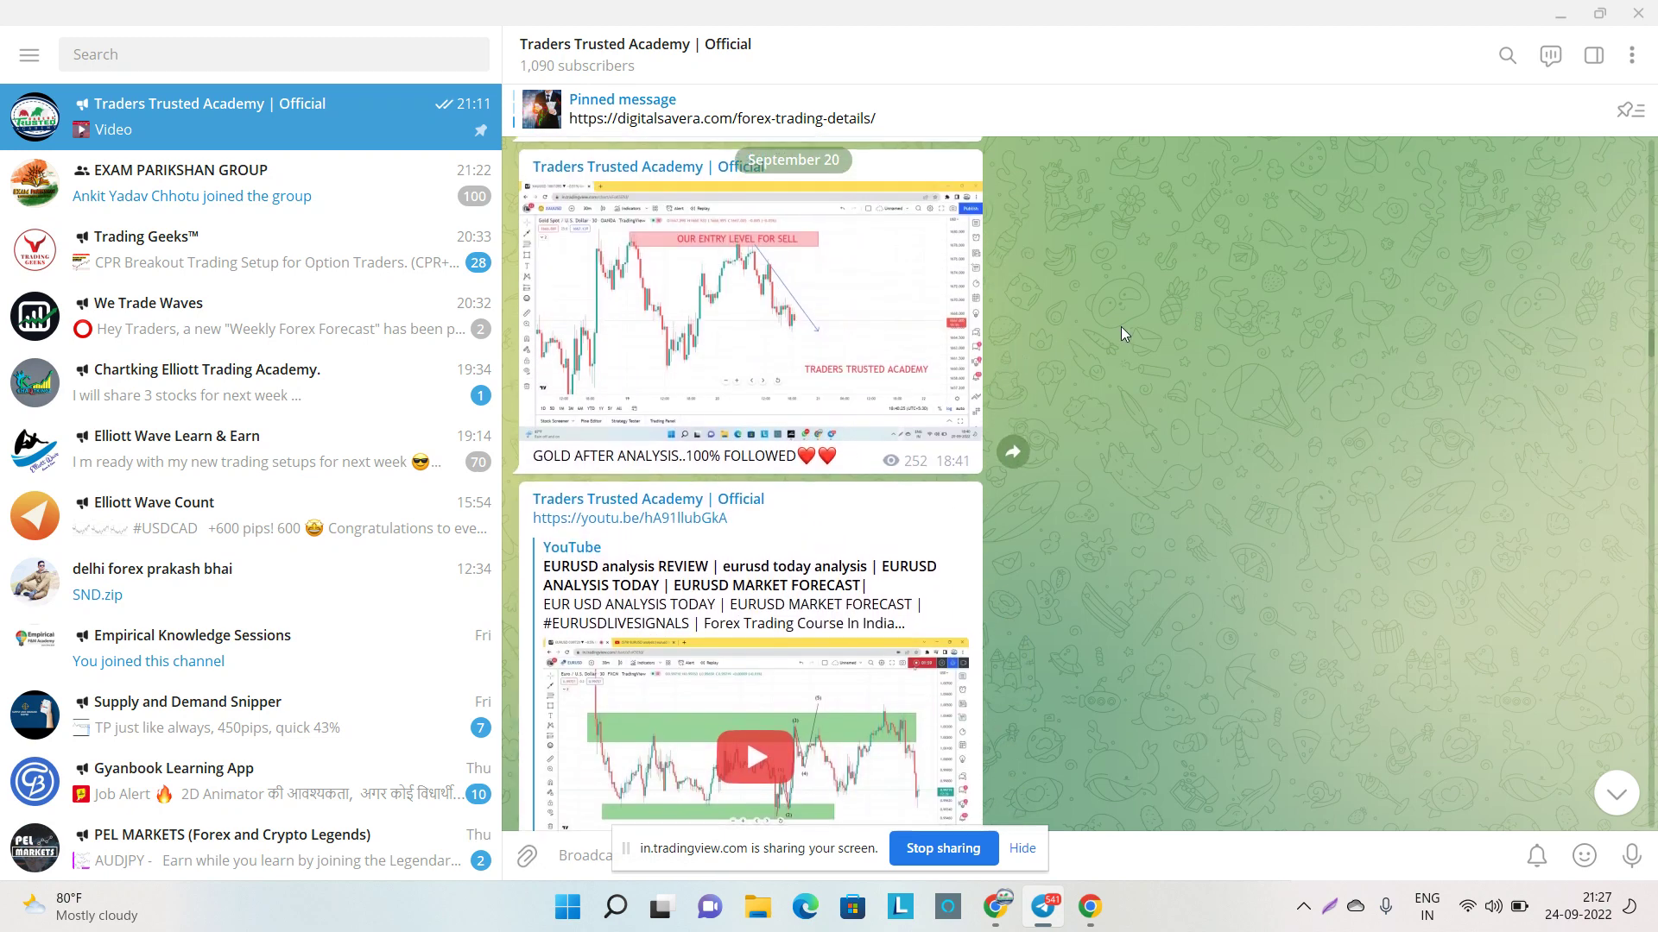
scroll(1121, 327, up, 1)
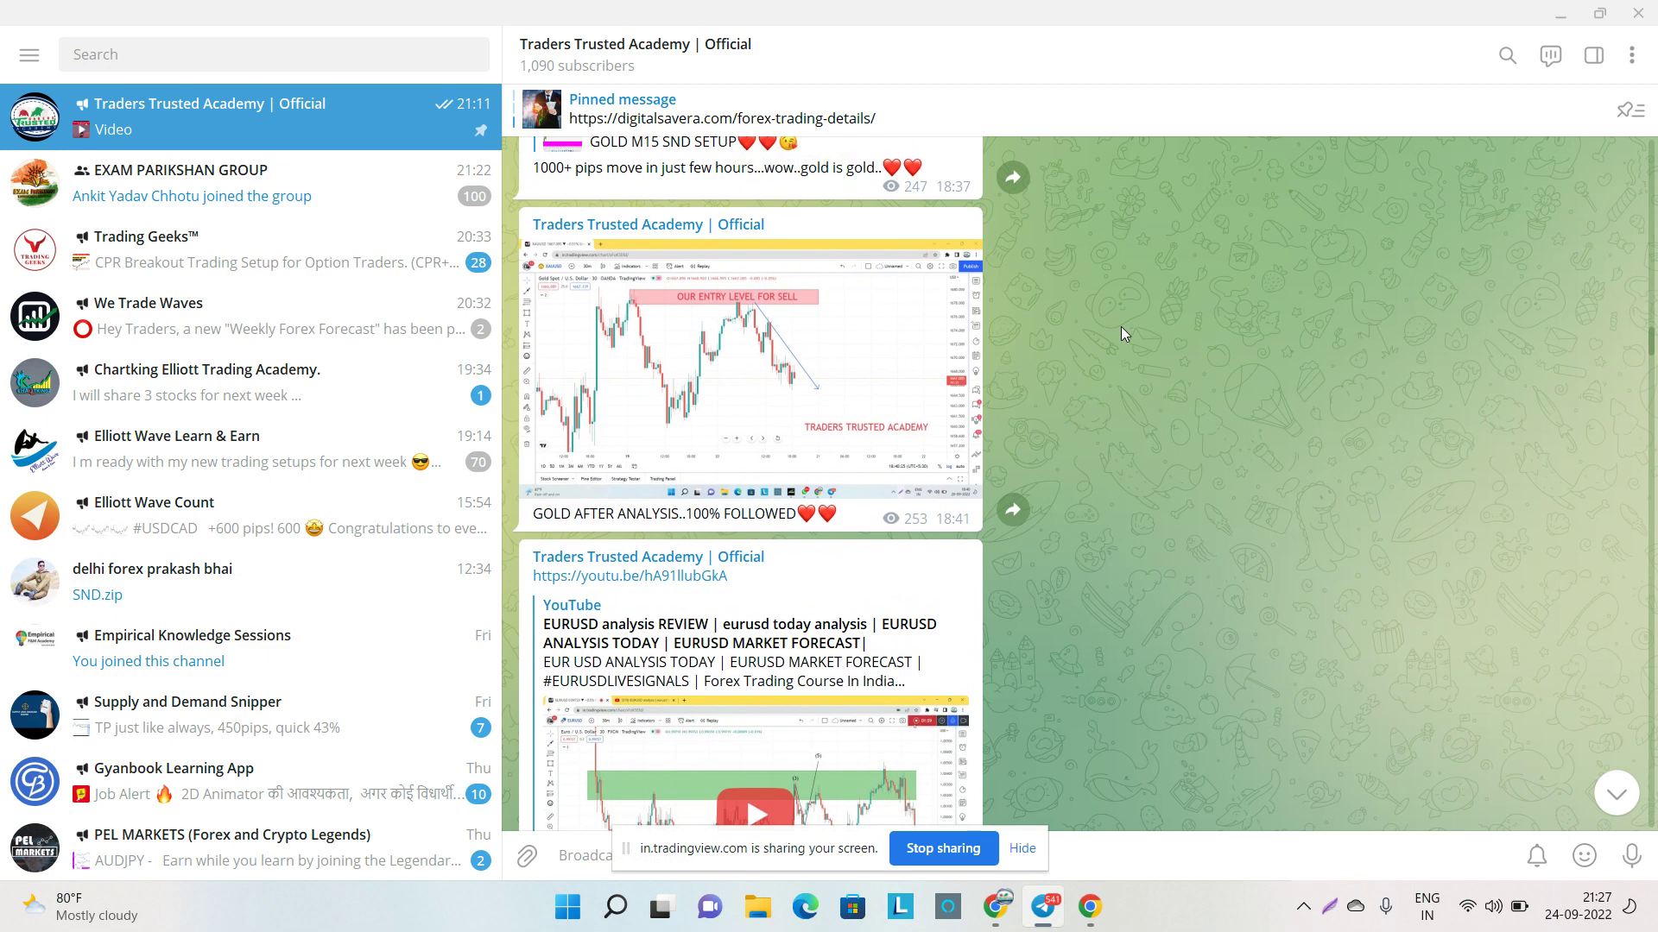
click(734, 329)
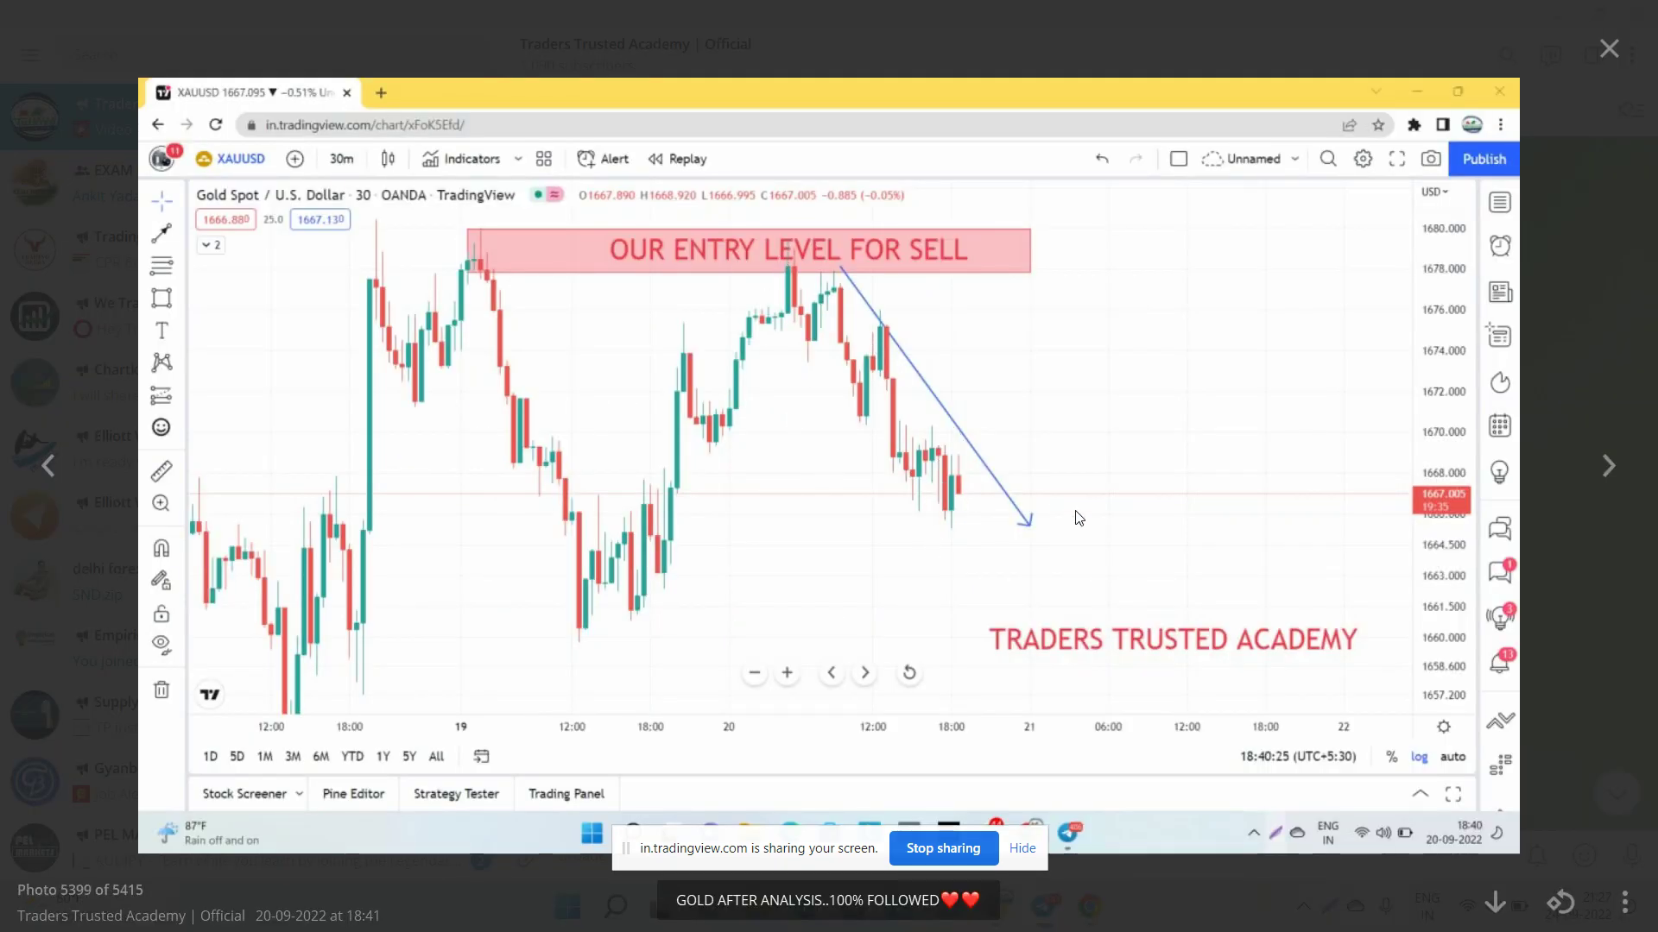
click(1609, 48)
scroll(976, 471, down, 1)
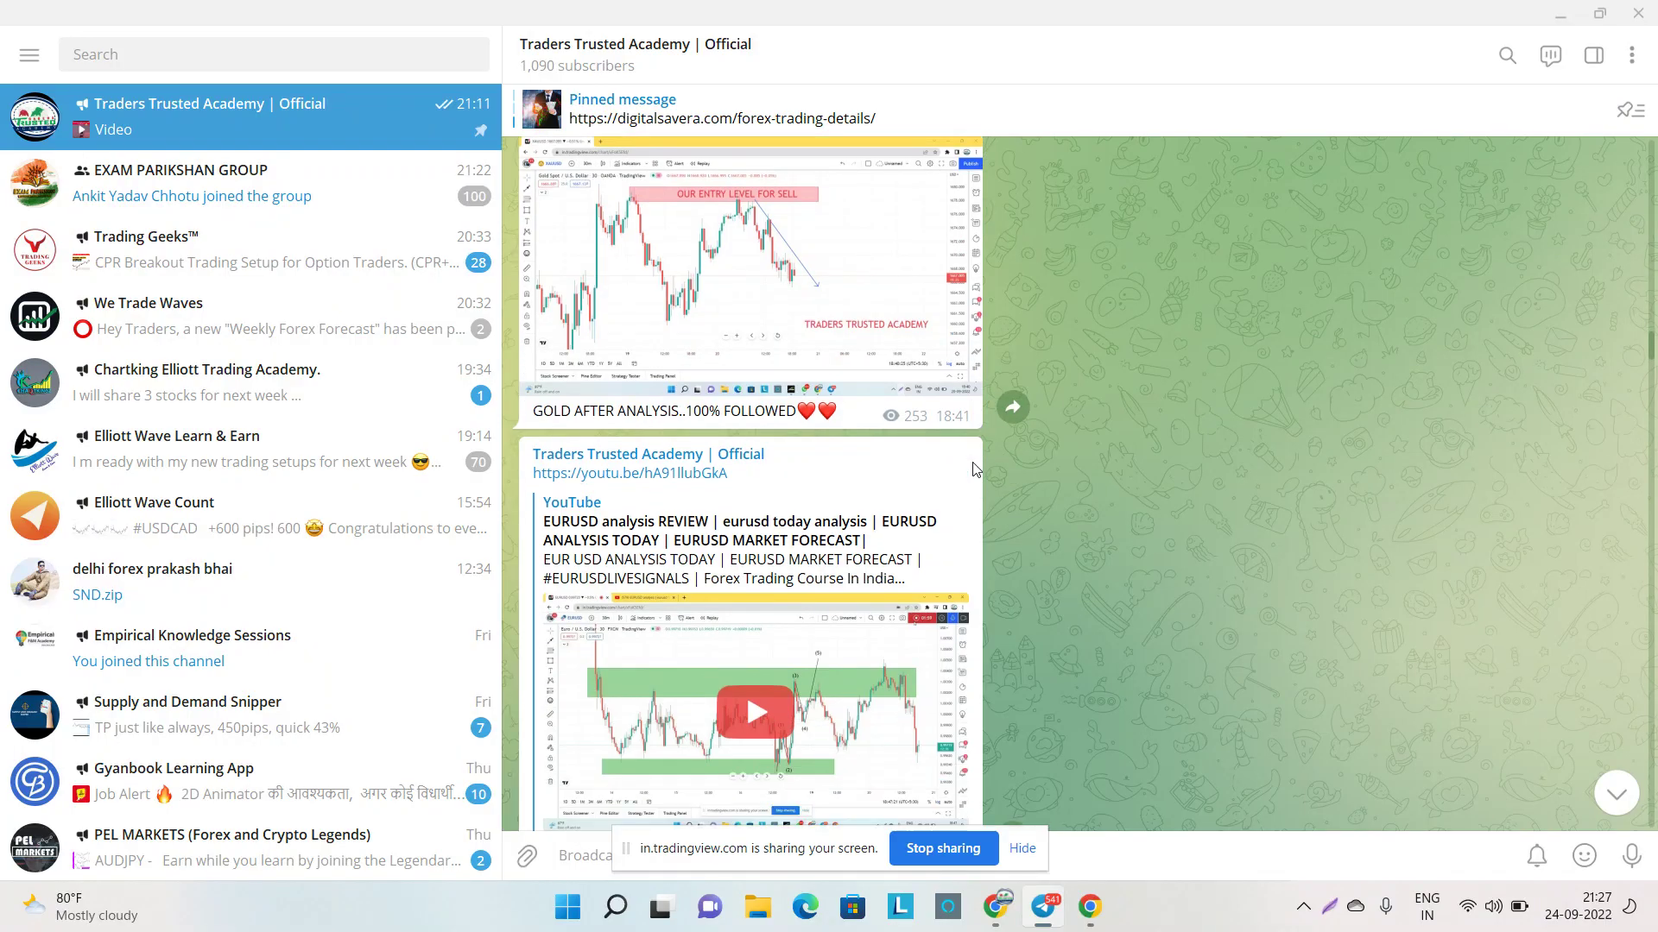
Step: Examine the Telegram channel's posts after the September 20 GOLD chart, through the EURUSD and USDCHF videos, AUDNZD forecast and course posts
scroll(975, 470, down, 1)
scroll(976, 471, down, 1)
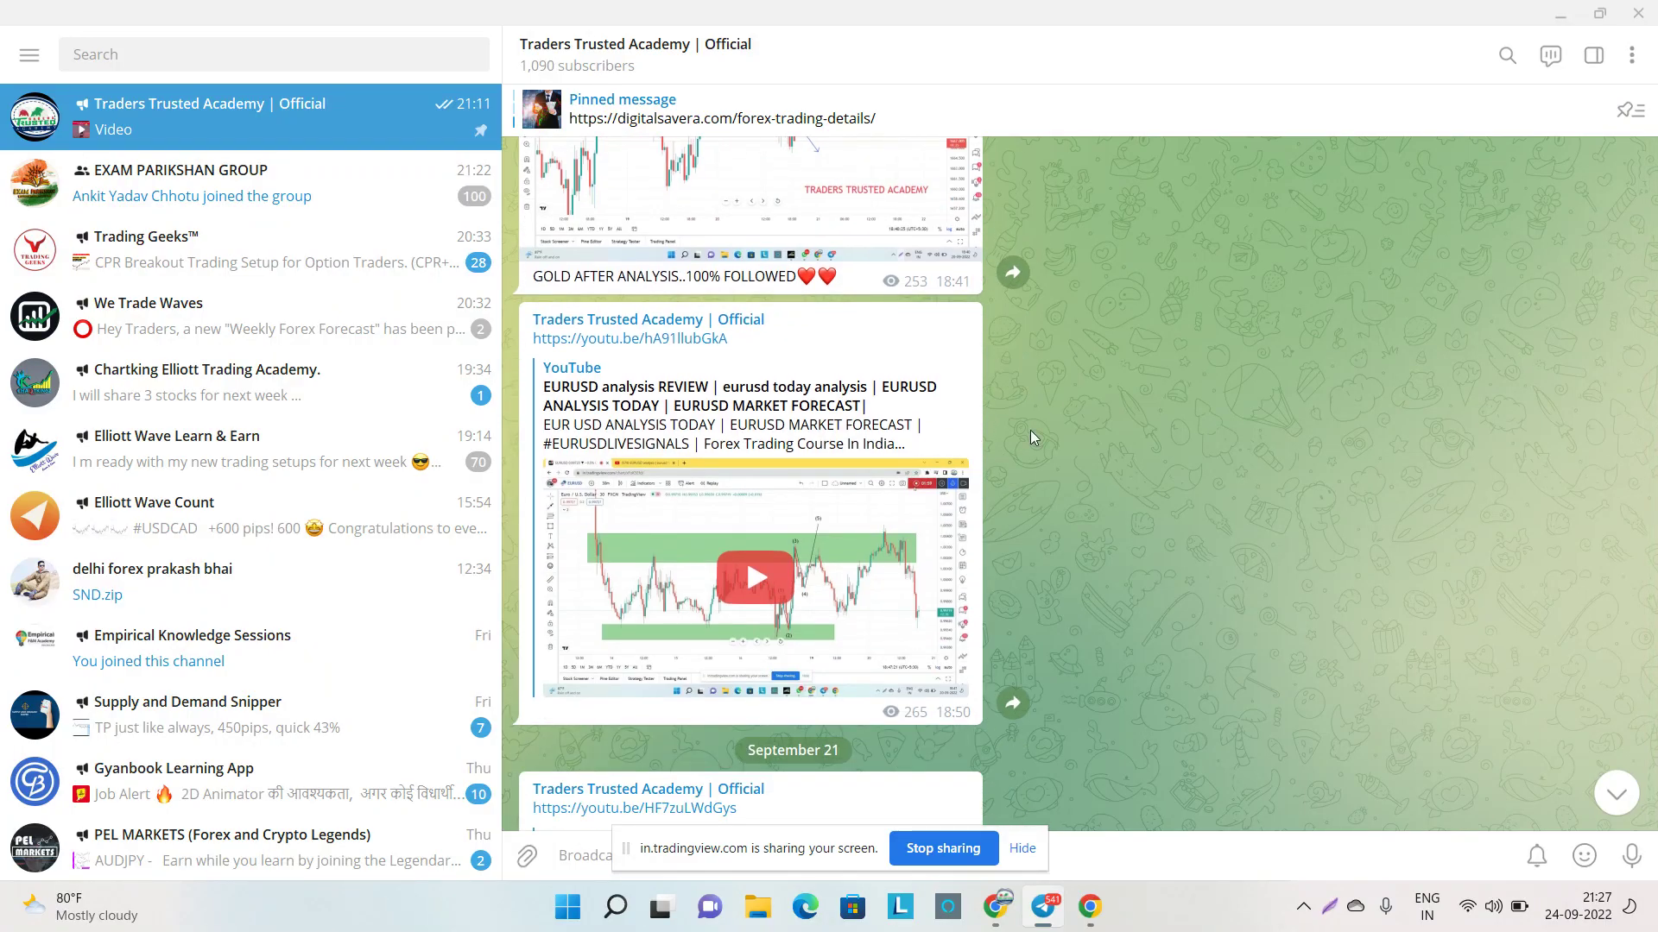
scroll(1032, 436, down, 1)
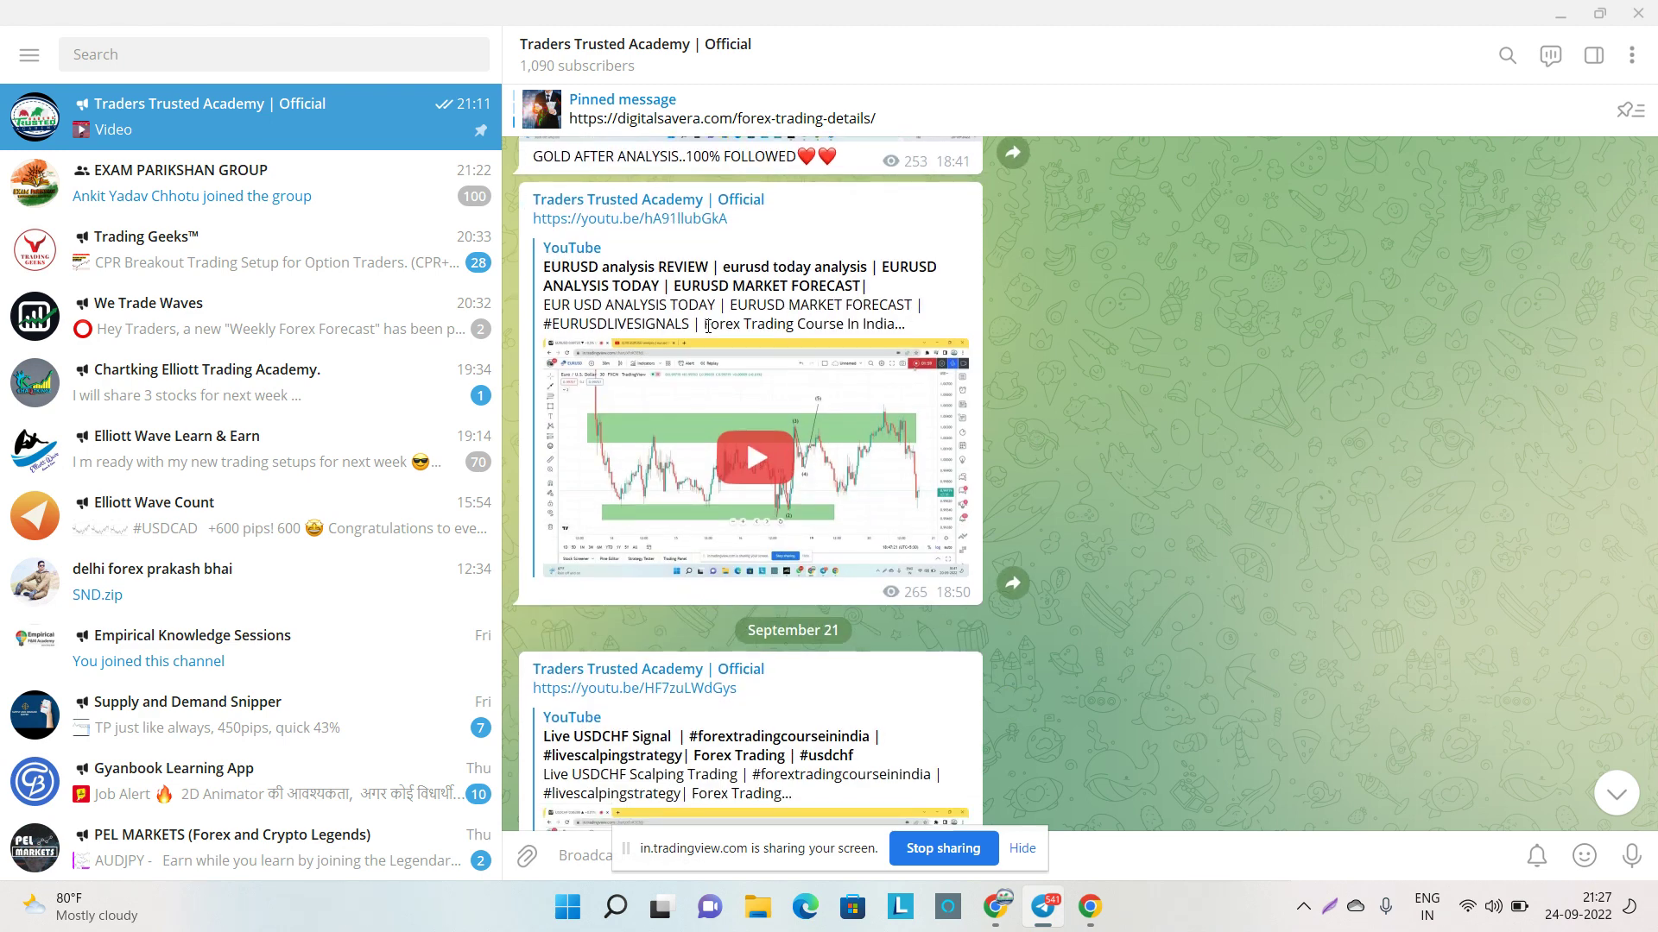
scroll(908, 274, up, 1)
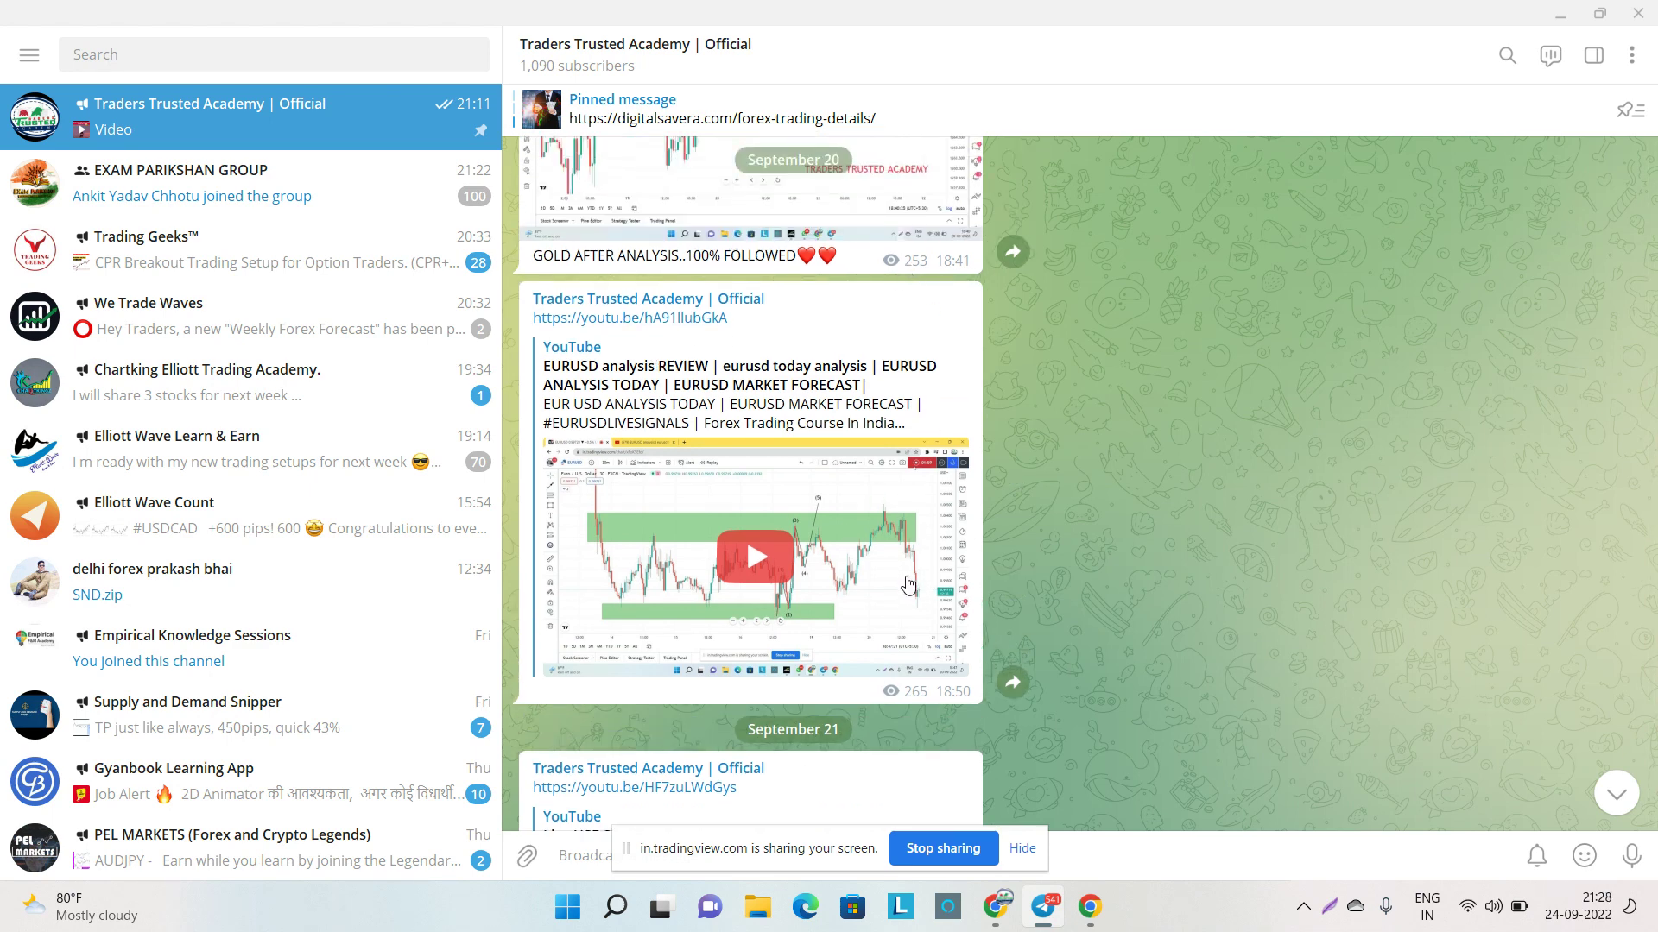
scroll(905, 576, down, 4)
scroll(906, 584, down, 4)
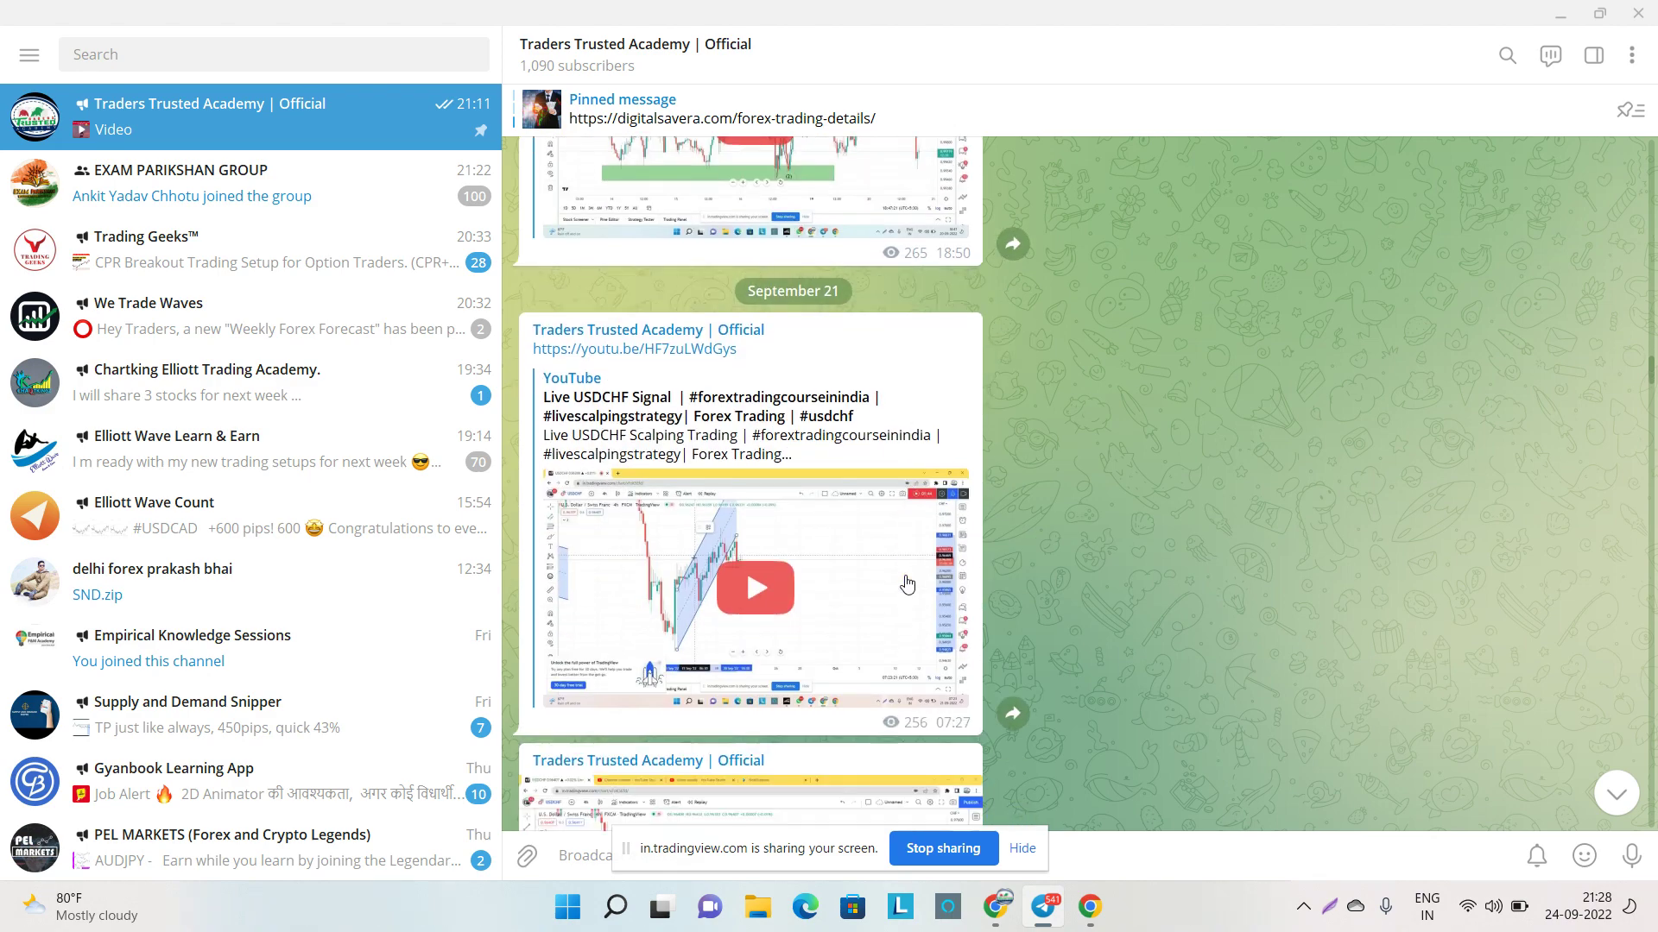
scroll(907, 584, down, 20)
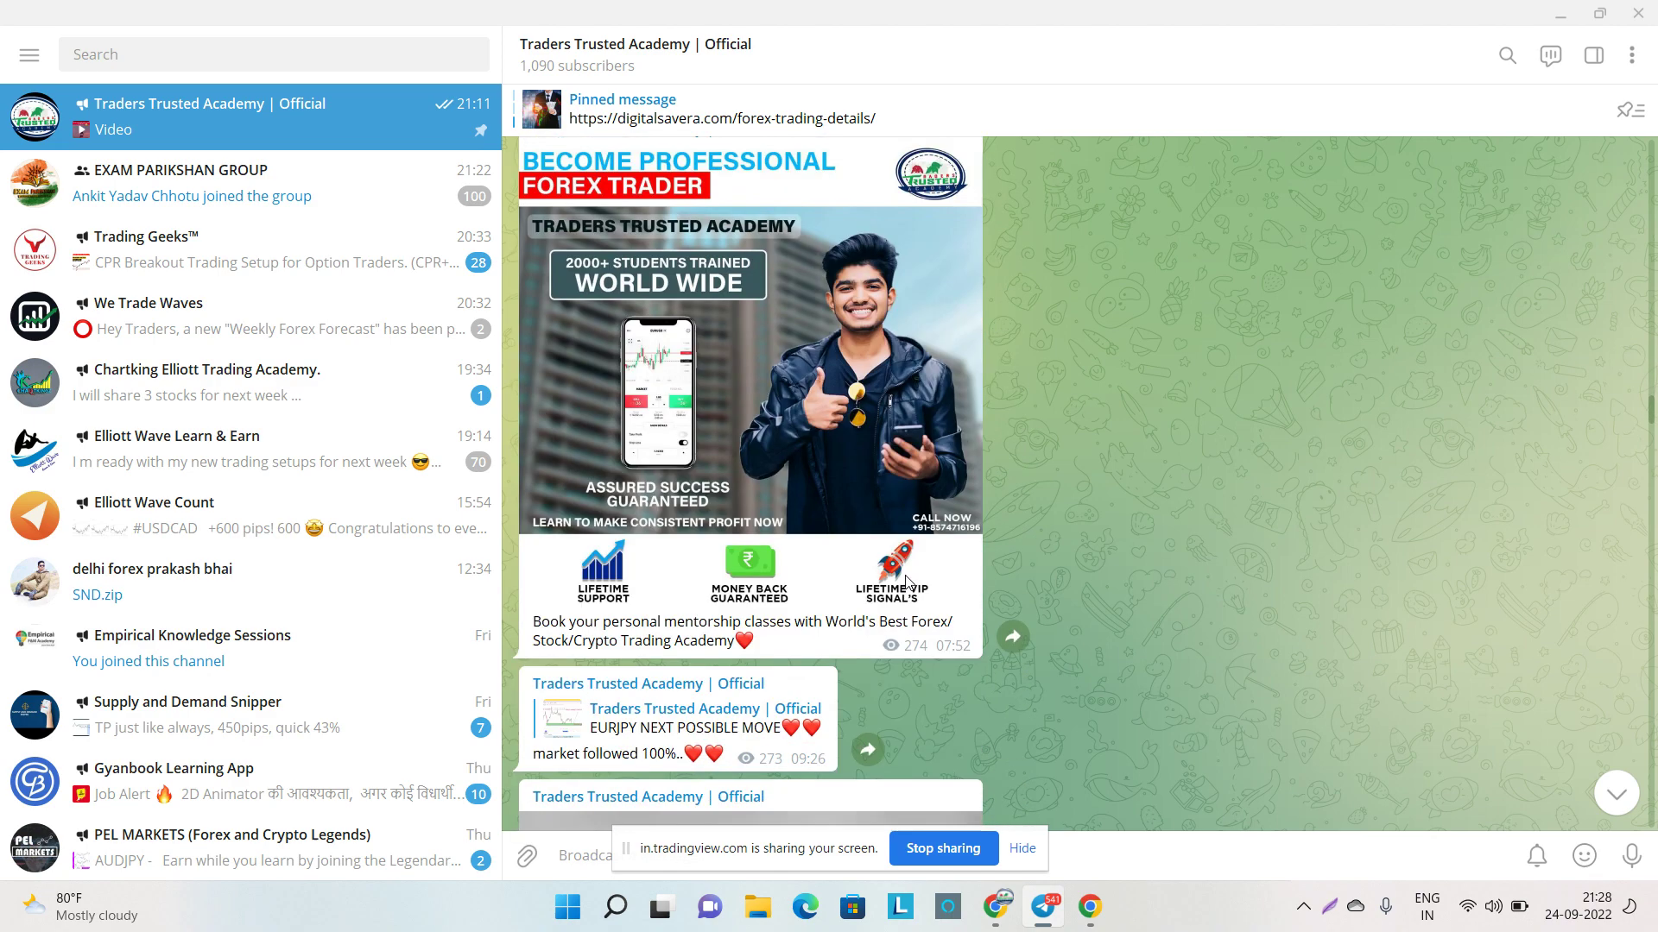
scroll(907, 584, down, 20)
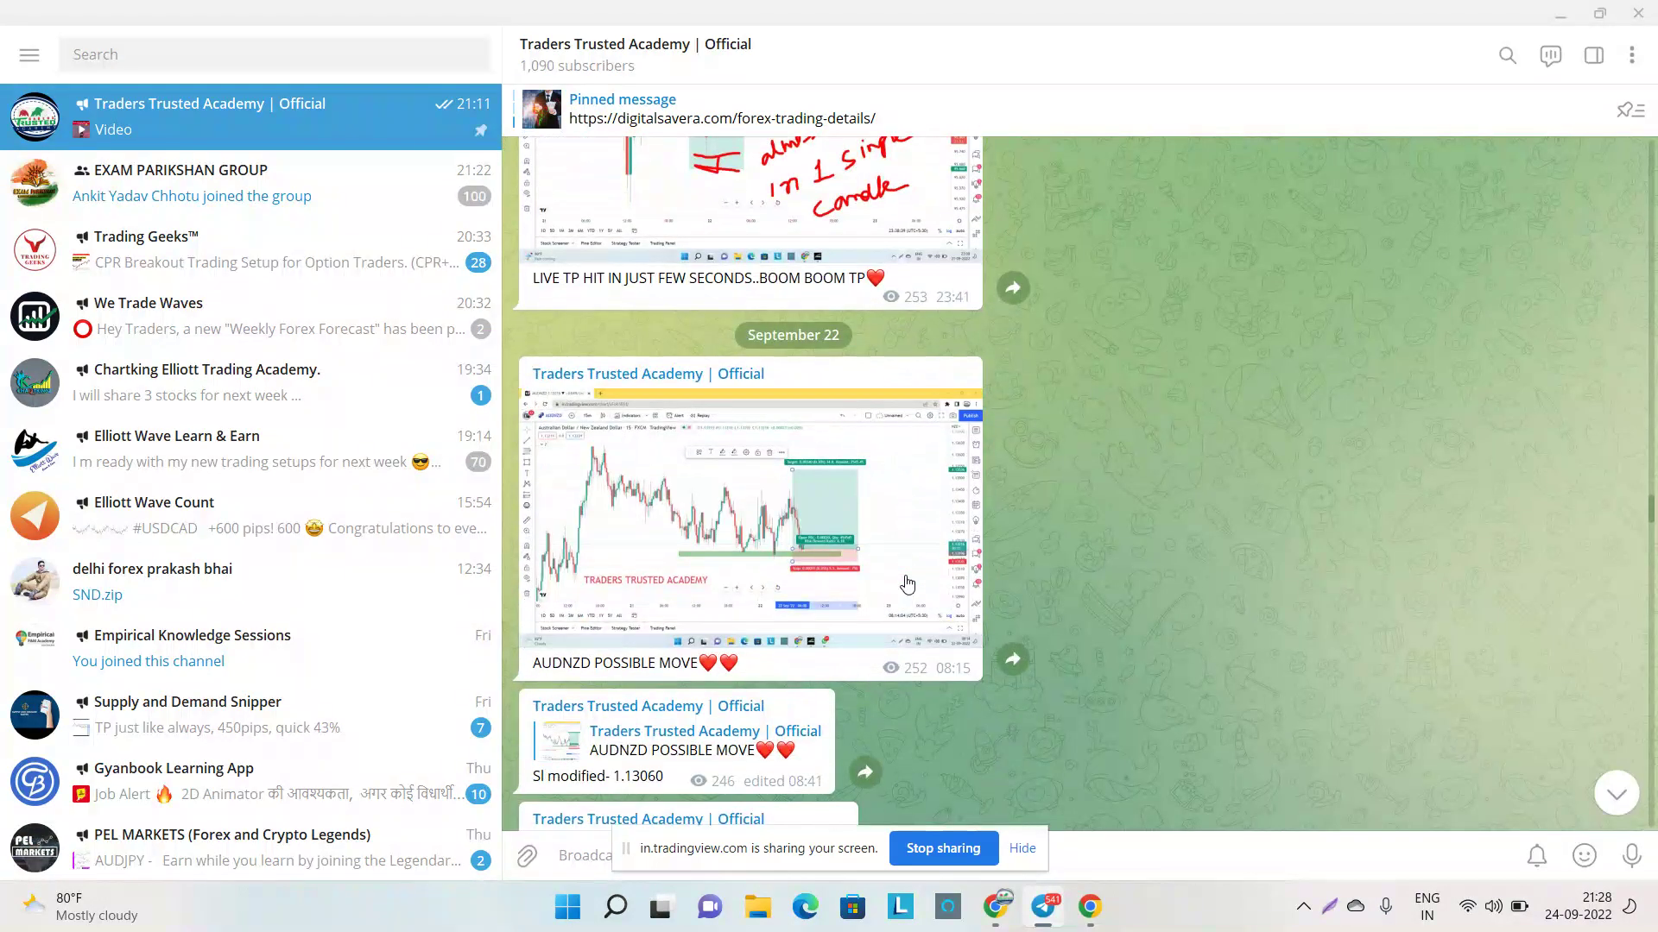
scroll(907, 585, down, 2)
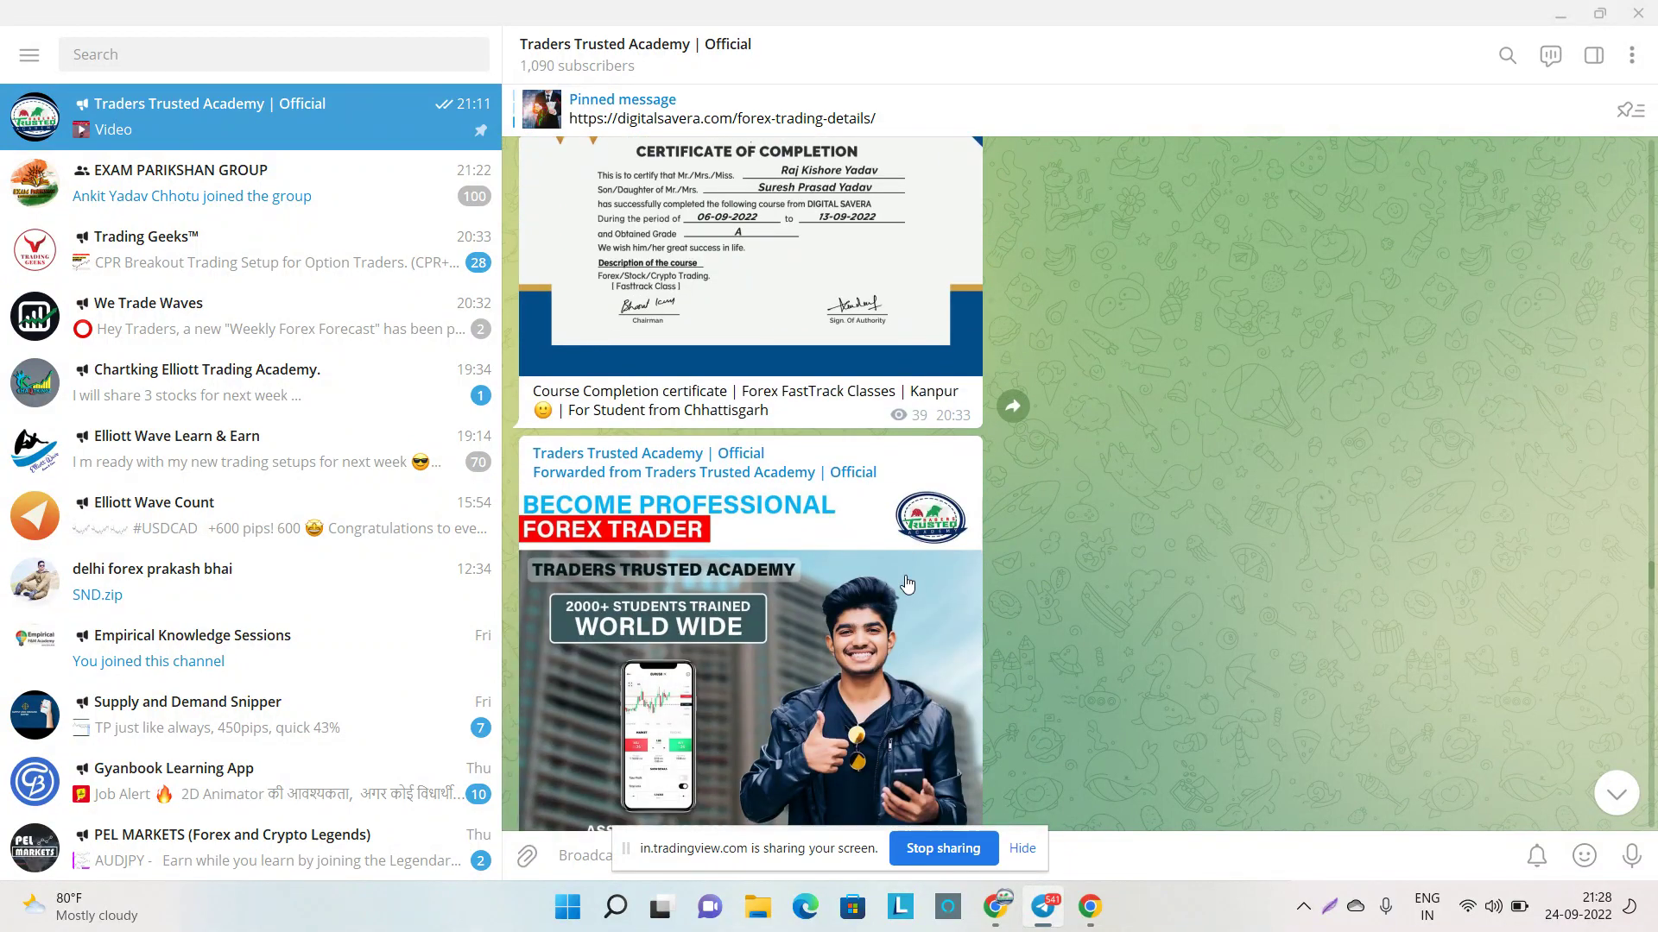
scroll(906, 585, down, 20)
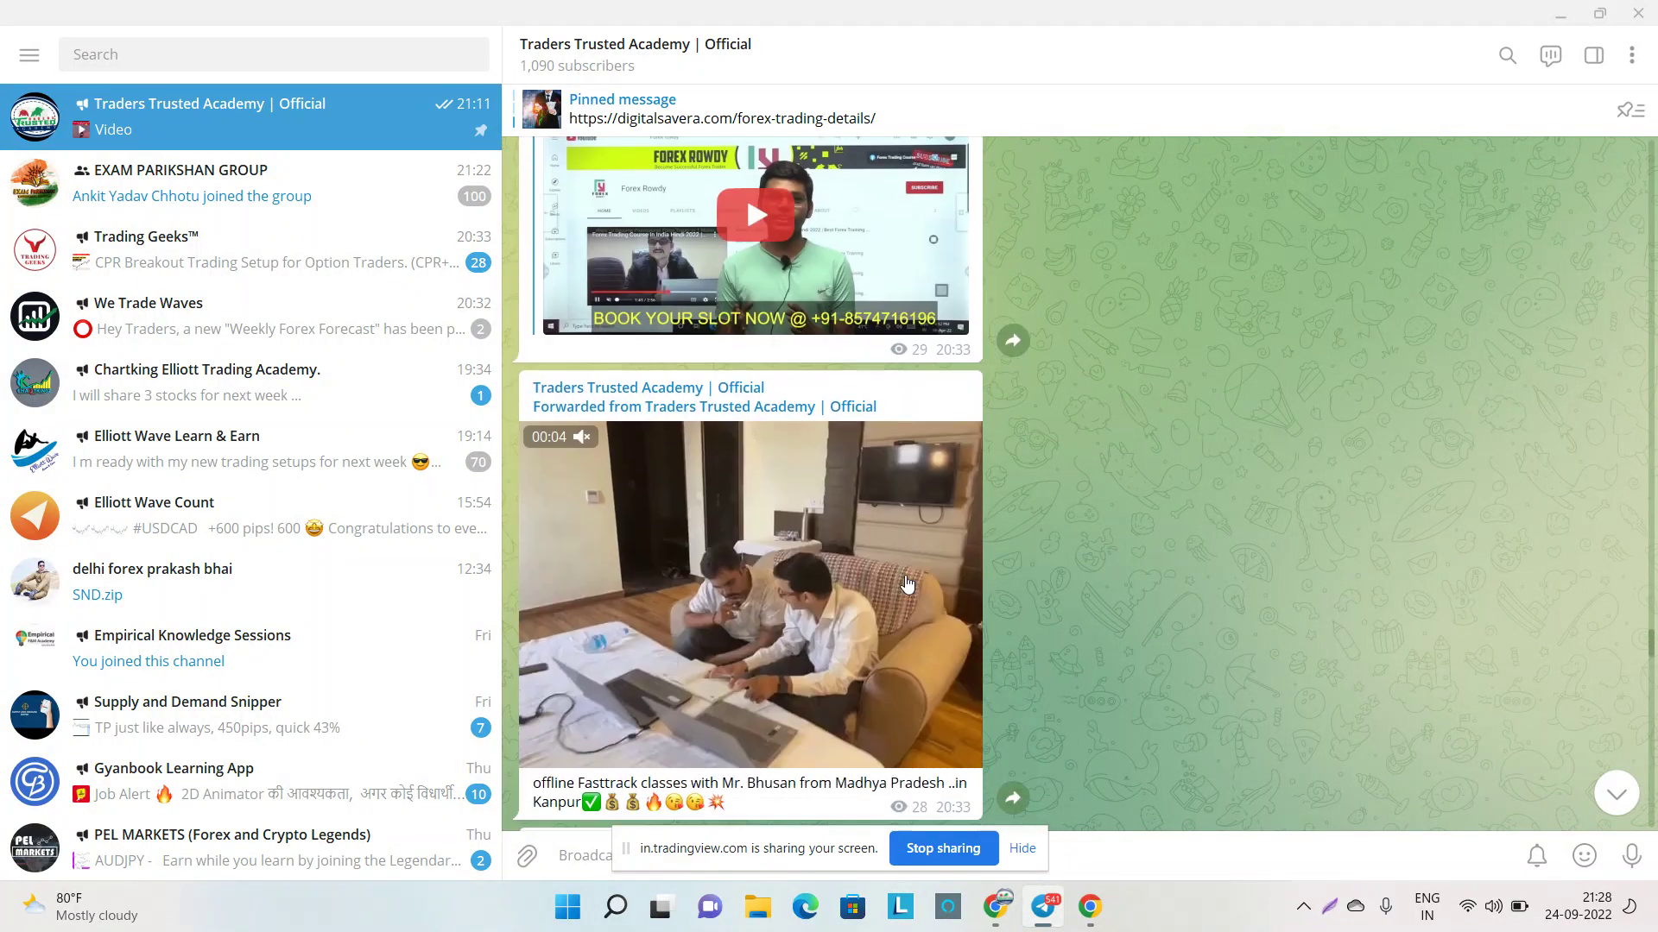
scroll(907, 585, down, 1)
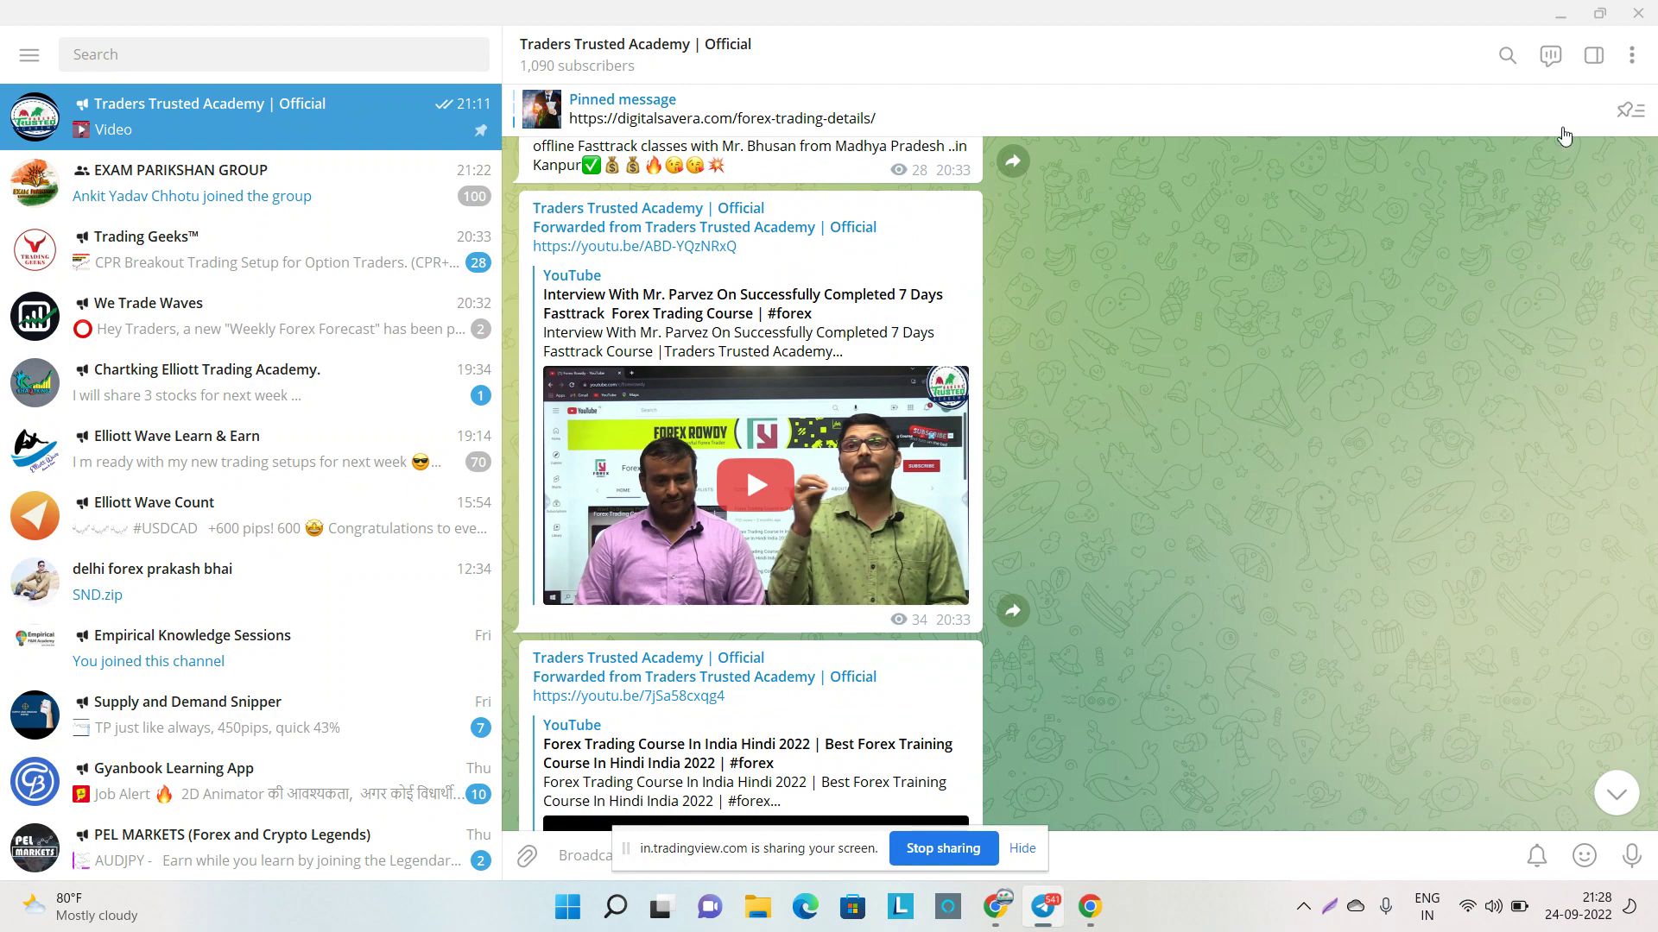
Step: Leave Telegram for the browser, view the Forex Rowdy channel's video list on YouTube and return to the EURJPY chart in TradingView
click(1561, 19)
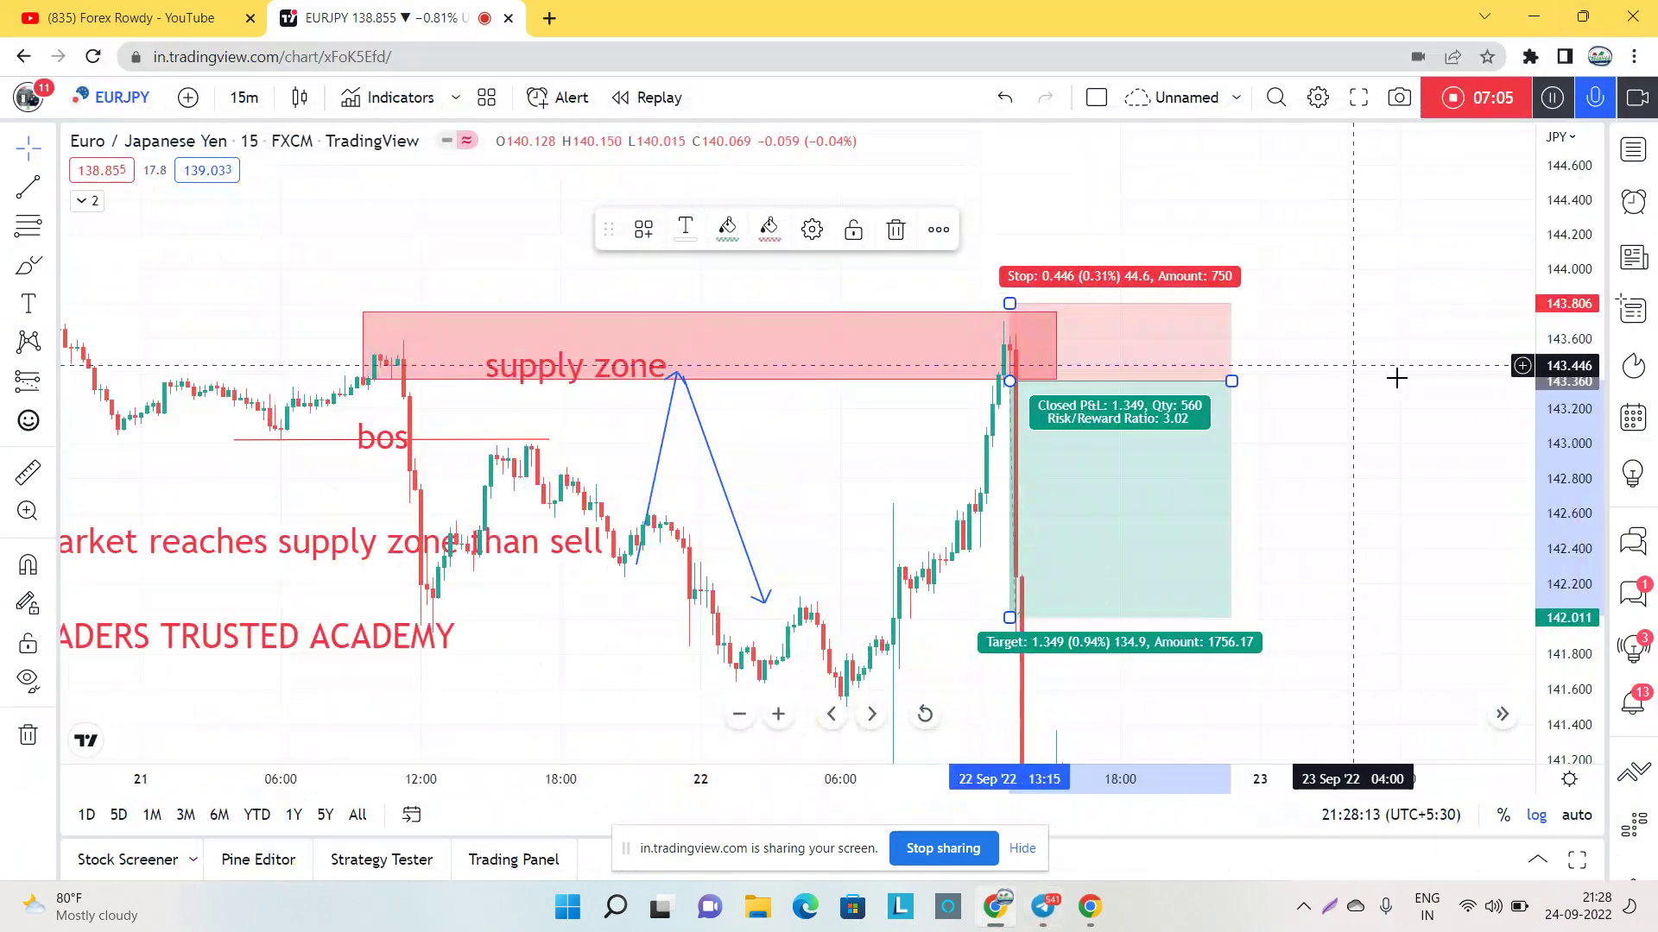
drag(1375, 259, 1429, 206)
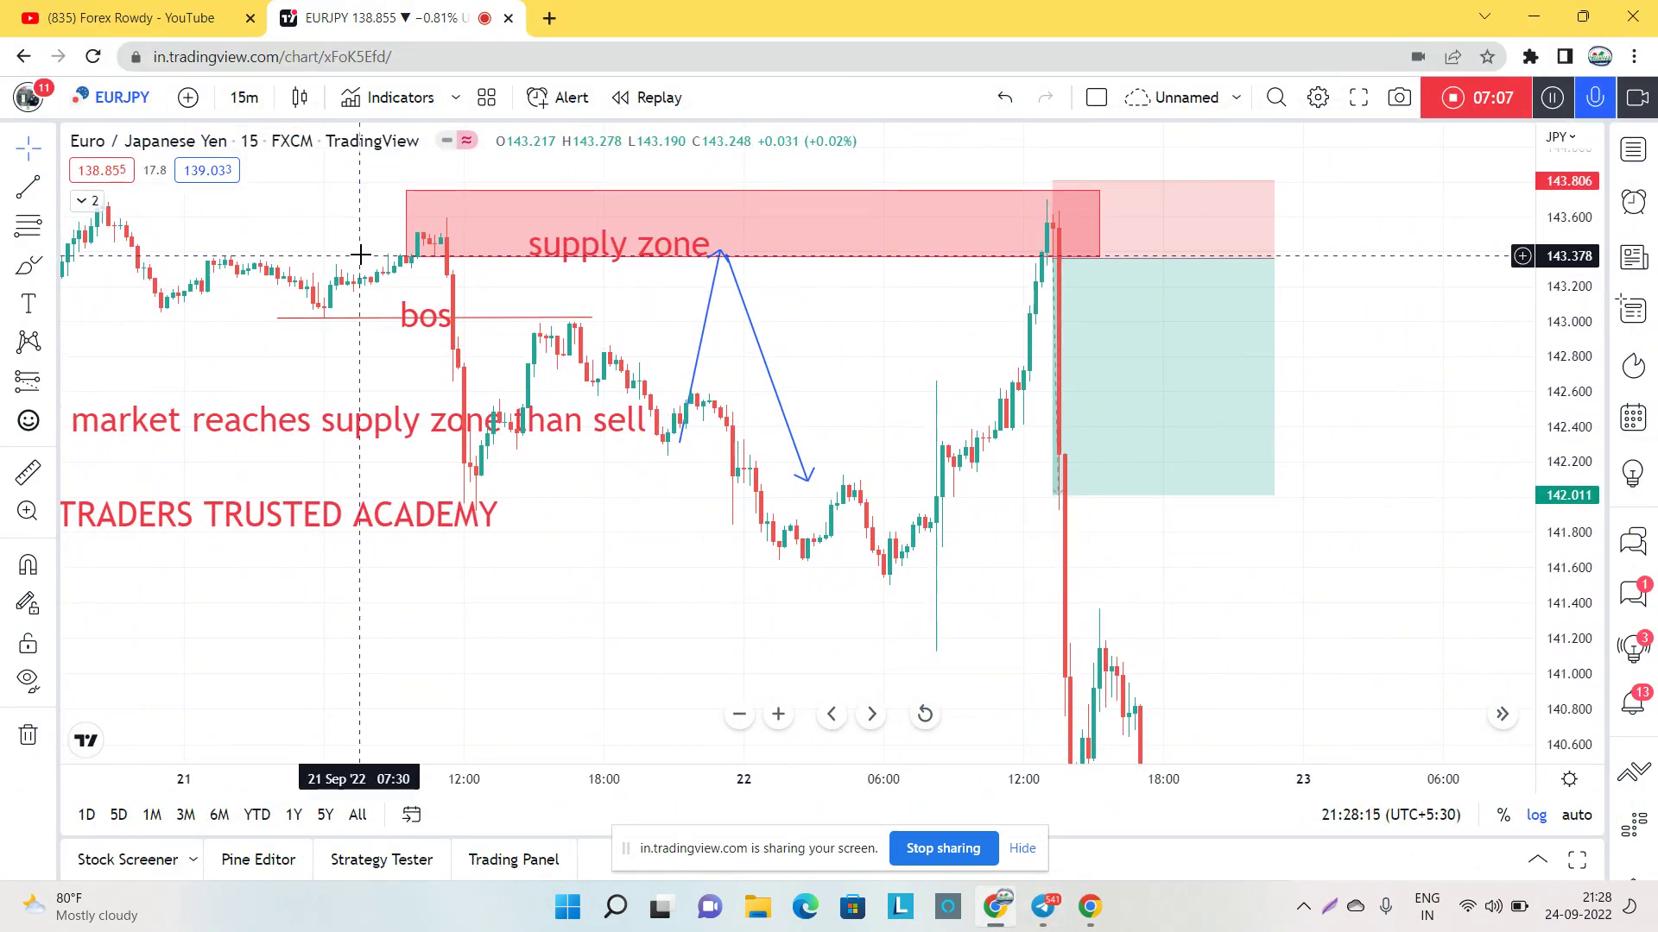
click(132, 12)
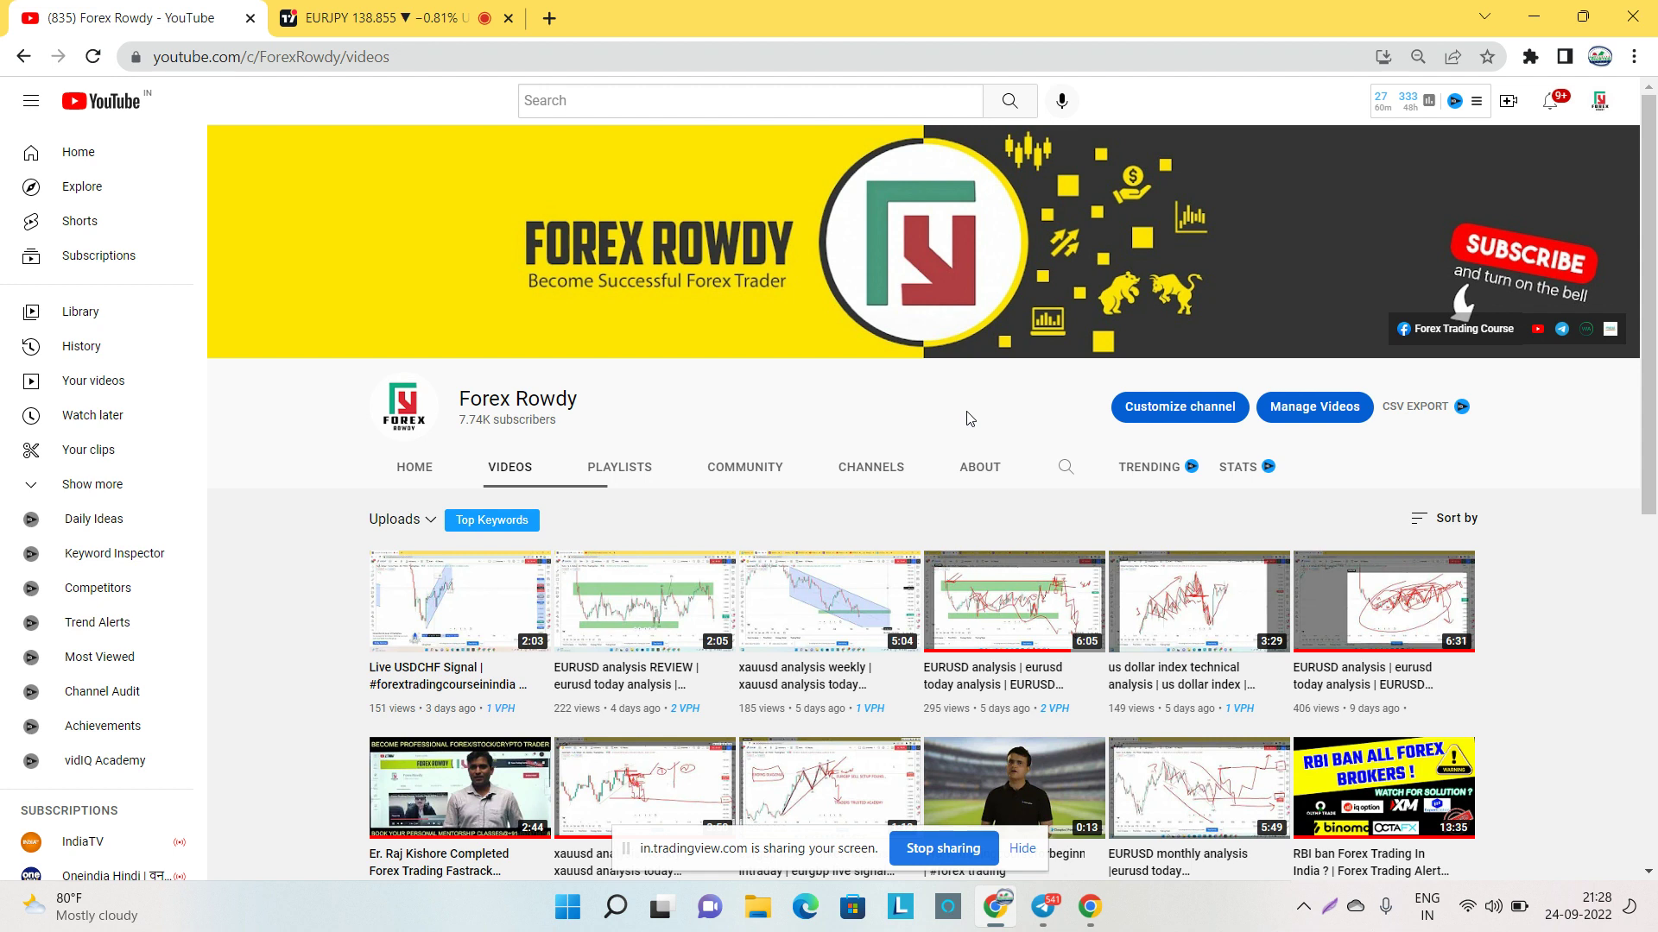
click(348, 8)
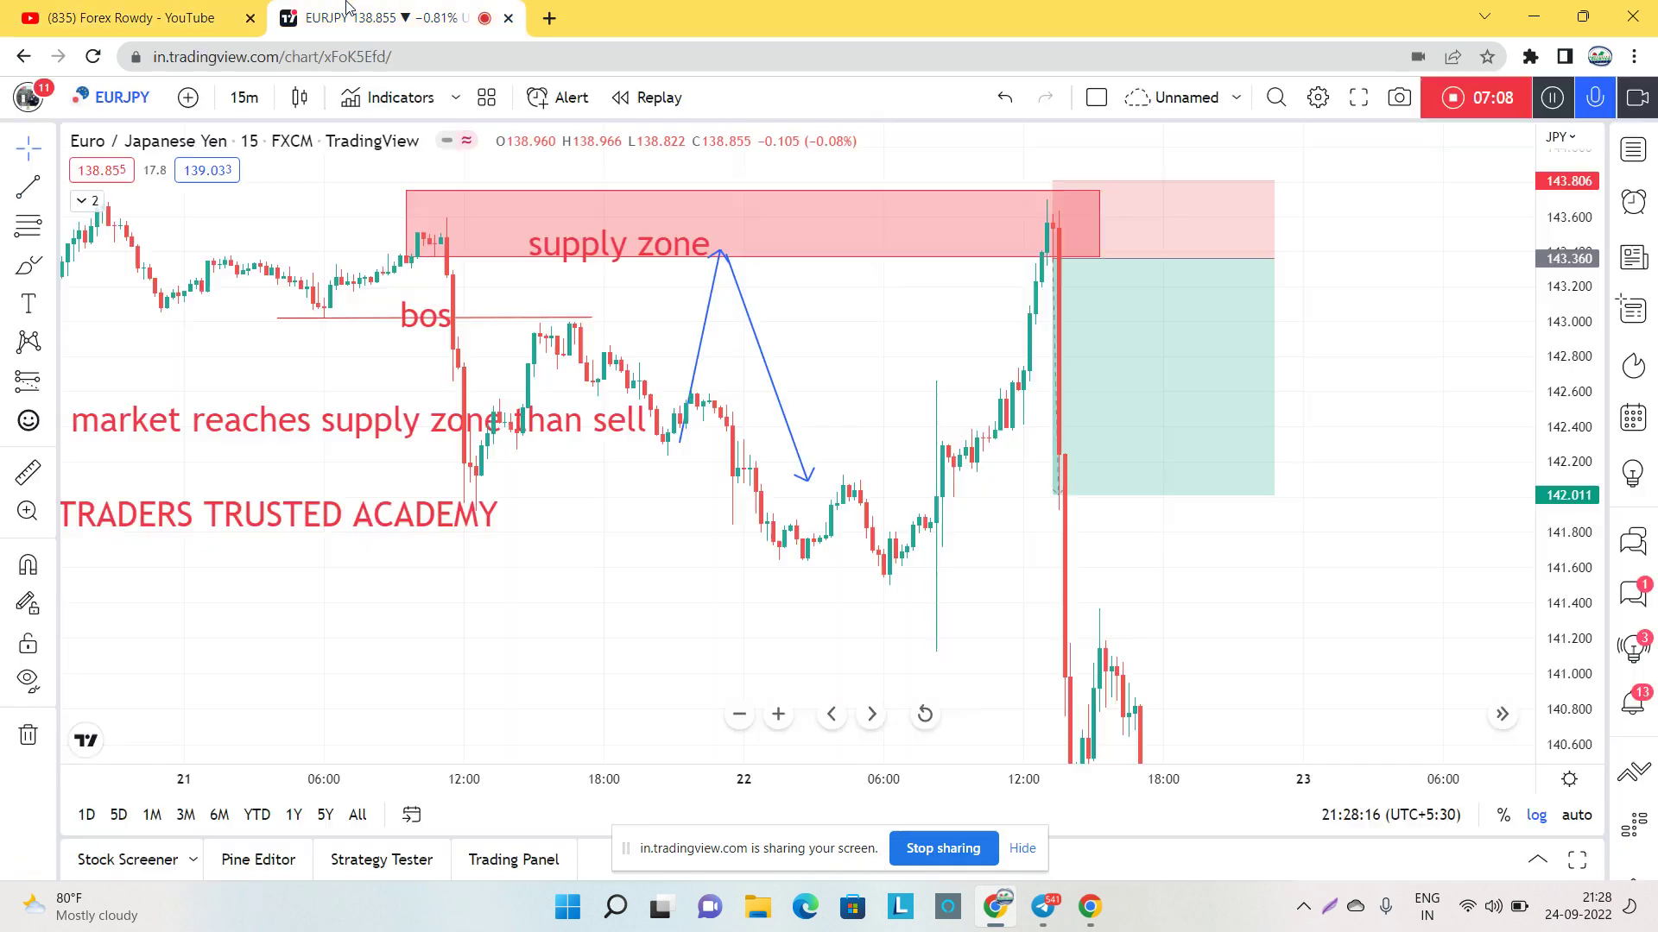